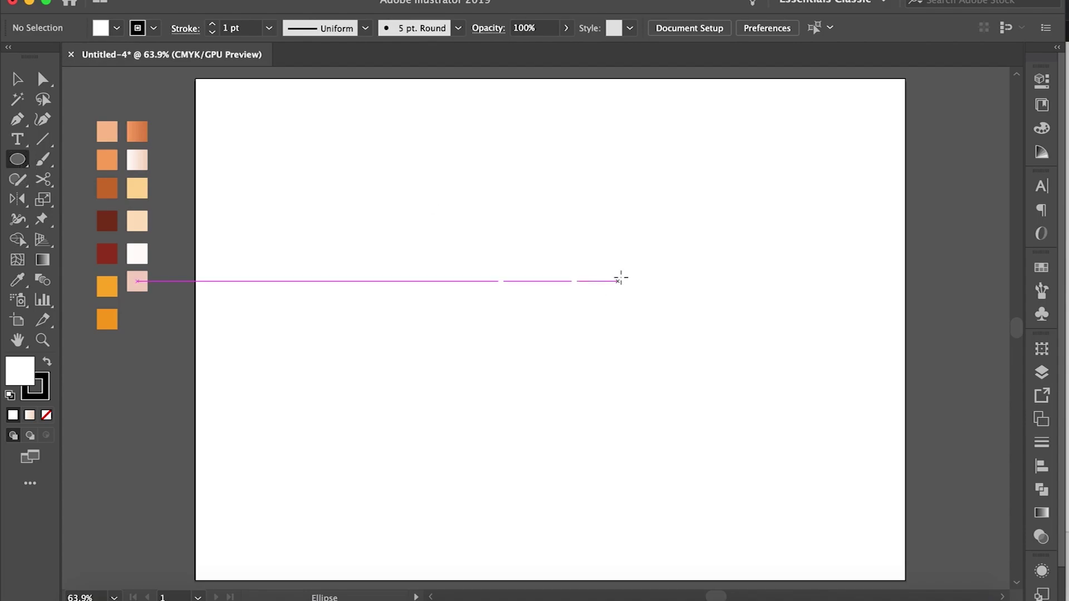
# Move the oval toward the artboard centre and fill it with the orange gradient swatch.
pyautogui.press('v')
pyautogui.moveTo(633, 342); pyautogui.dragTo(579, 342)
pyautogui.press('i')
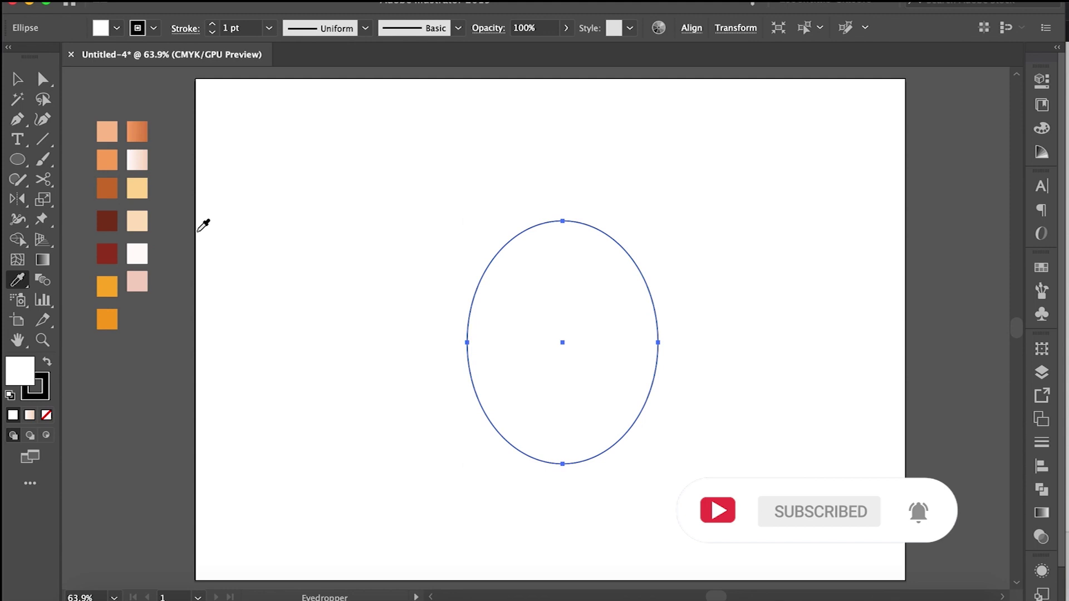
pyautogui.click(137, 130)
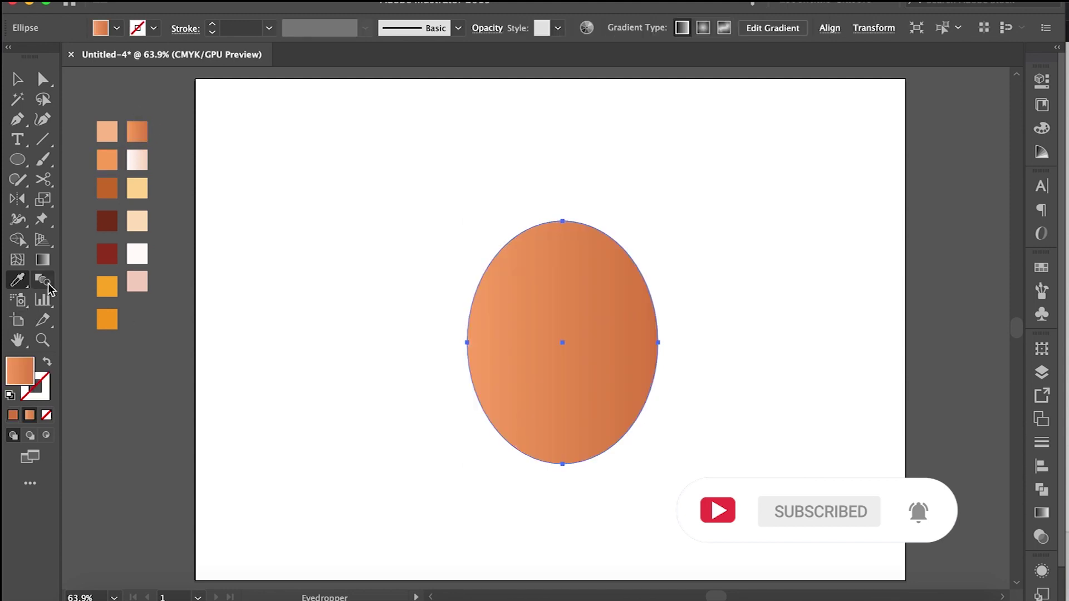
# Run the gradient vertically from light at the egg's top to darker at the bottom, then deselect.
pyautogui.click(42, 261)
pyautogui.moveTo(582, 244); pyautogui.dragTo(574, 455)
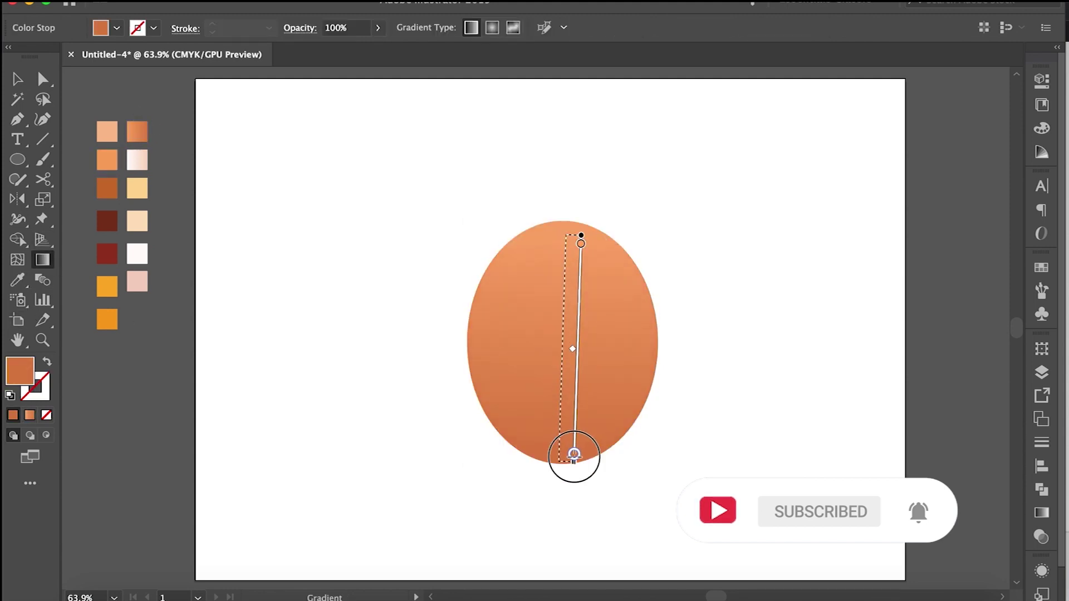
pyautogui.click(18, 118)
pyautogui.hotkey('ctrl', 'shift', 'a')
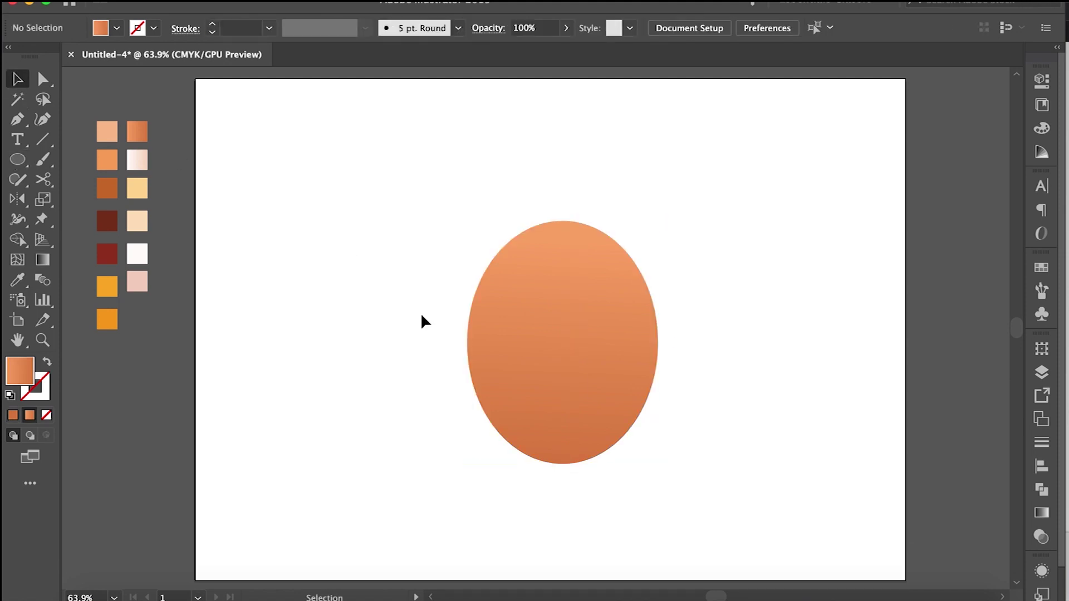
pyautogui.scroll(1, 476, 362)
pyautogui.scroll(2, 473, 328)
# Draw a jagged crack shape across the egg and select it together with the egg.
pyautogui.moveTo(468, 319); pyautogui.dragTo(477, 336)
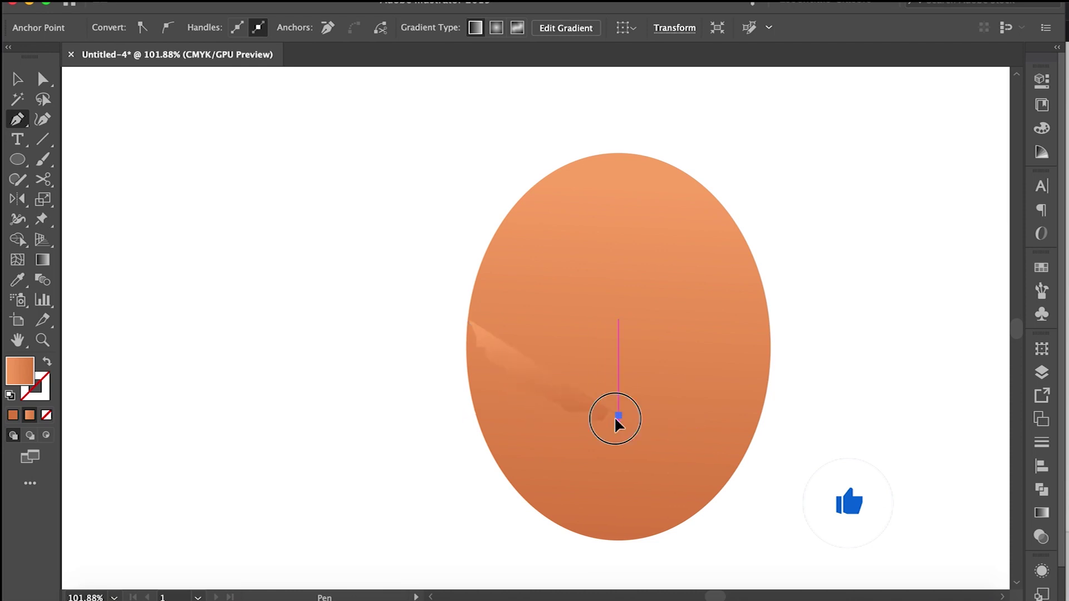
pyautogui.click(634, 433)
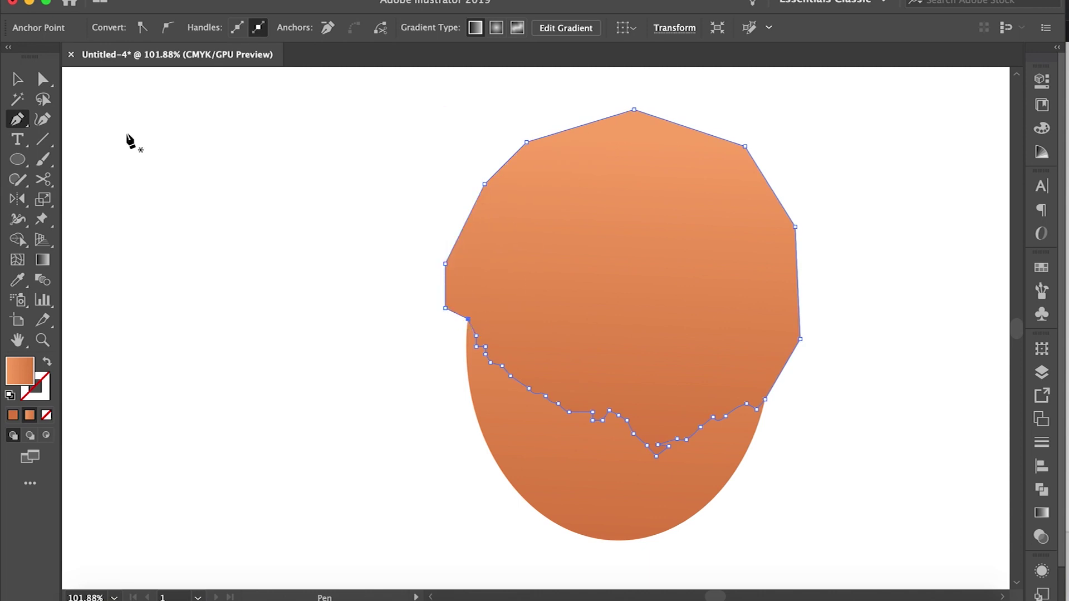
pyautogui.press('v')
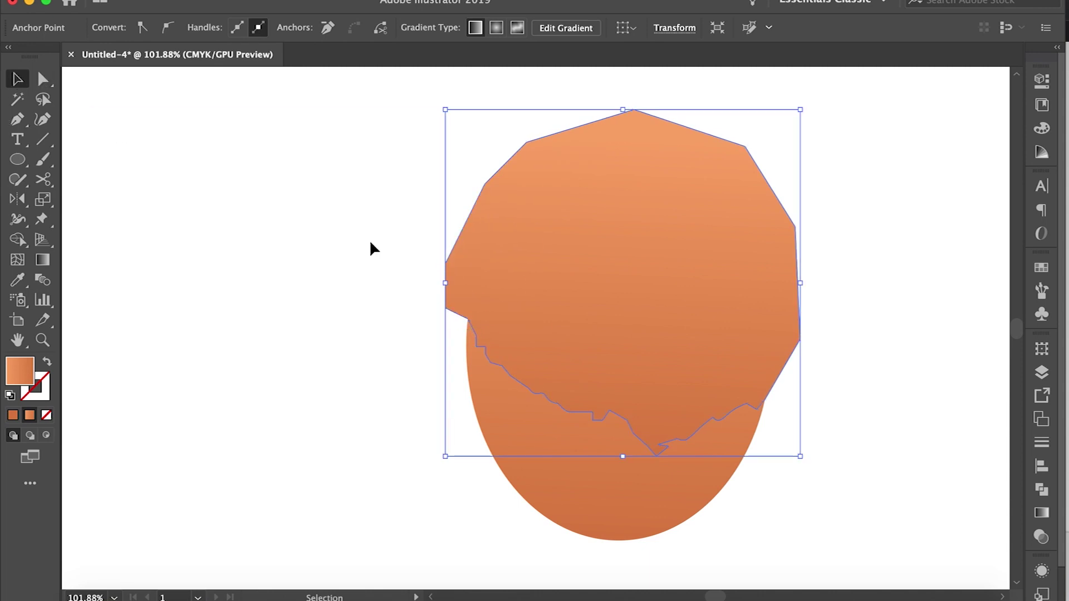
pyautogui.click(369, 246)
pyautogui.click(763, 297)
pyautogui.hotkey('ctrl', 'a')
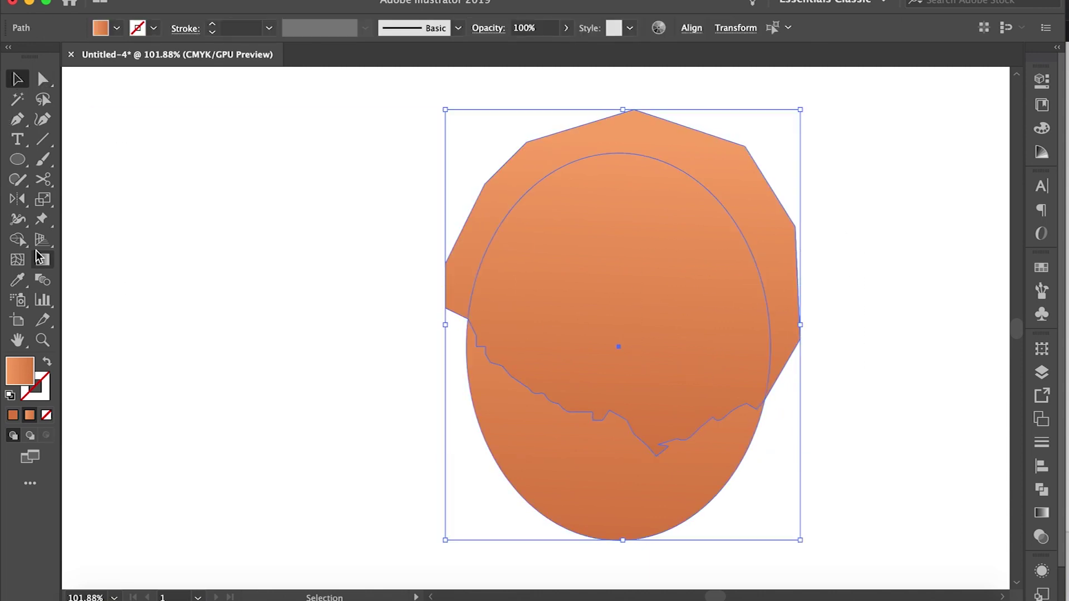
pyautogui.click(17, 239)
# Delete the crack shape's part outside the egg and start a new outline, undoing misplaced points.
pyautogui.keyDown('alt'); pyautogui.click(734, 162); pyautogui.keyUp('alt')
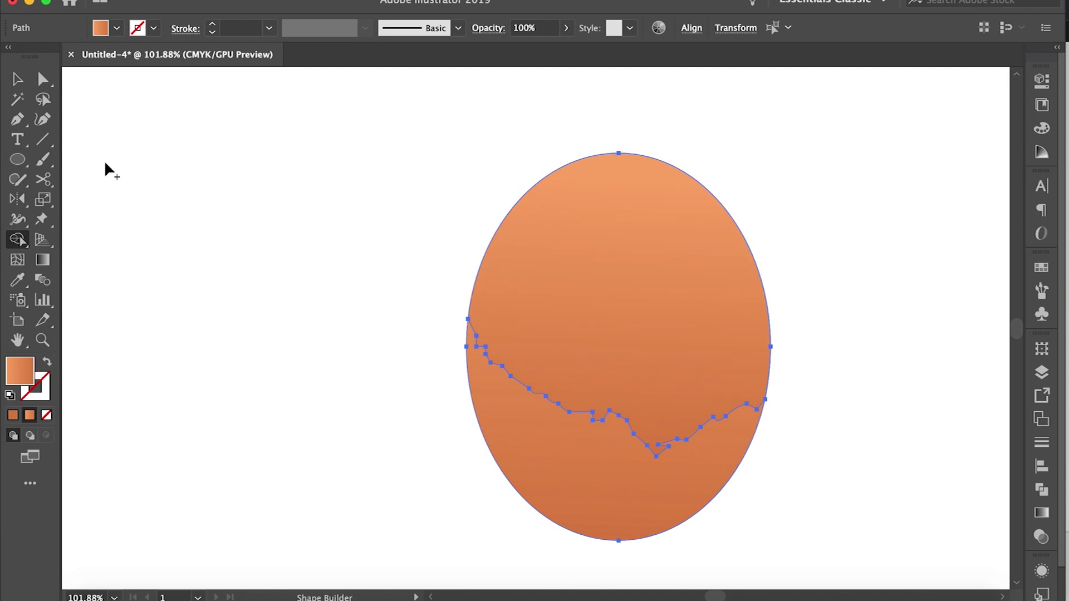
pyautogui.press('p')
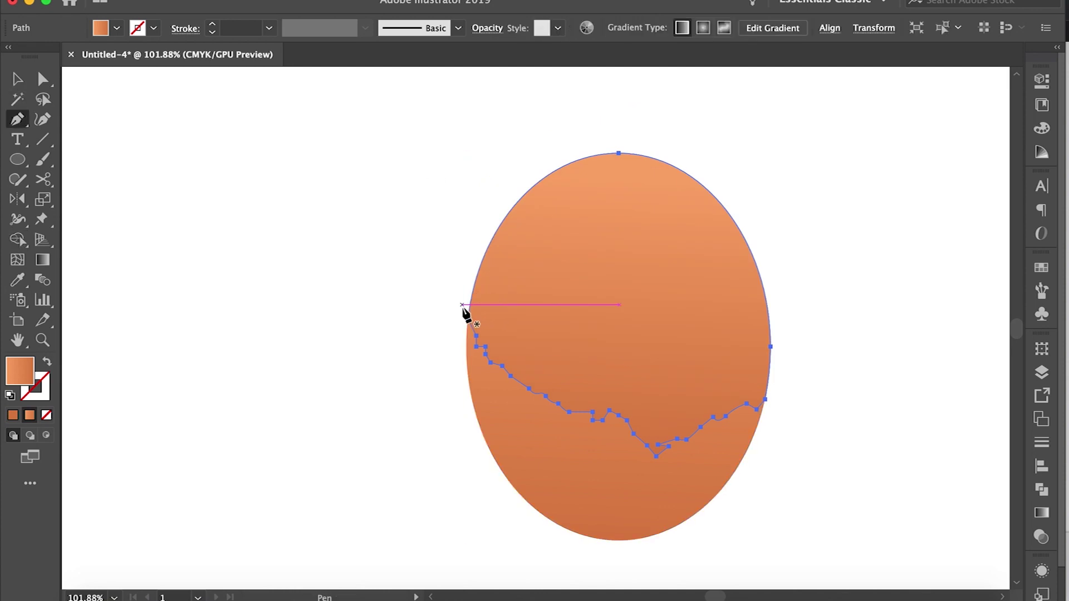
pyautogui.moveTo(776, 391); pyautogui.dragTo(763, 372)
pyautogui.hotkey('ctrl', 'z')
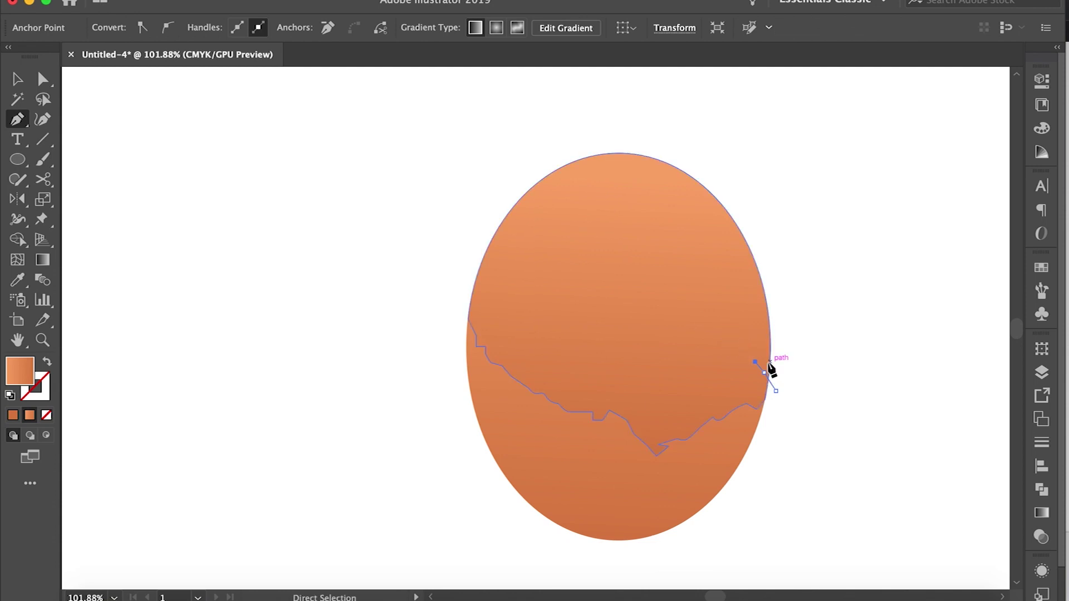
# Trace the new outline's points and curves across the egg's upper left edge.
pyautogui.click(691, 312)
pyautogui.moveTo(645, 294); pyautogui.dragTo(643, 290)
pyautogui.click(585, 271)
pyautogui.click(567, 258)
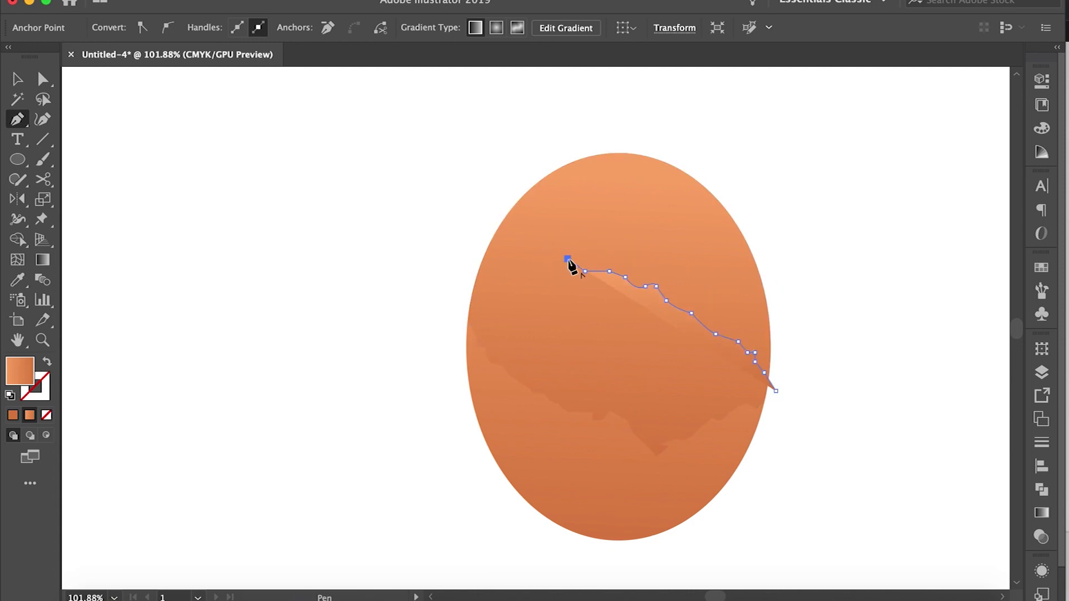
pyautogui.click(547, 250)
pyautogui.click(502, 256)
pyautogui.click(491, 264)
pyautogui.click(469, 305)
pyautogui.moveTo(467, 319); pyautogui.dragTo(466, 329)
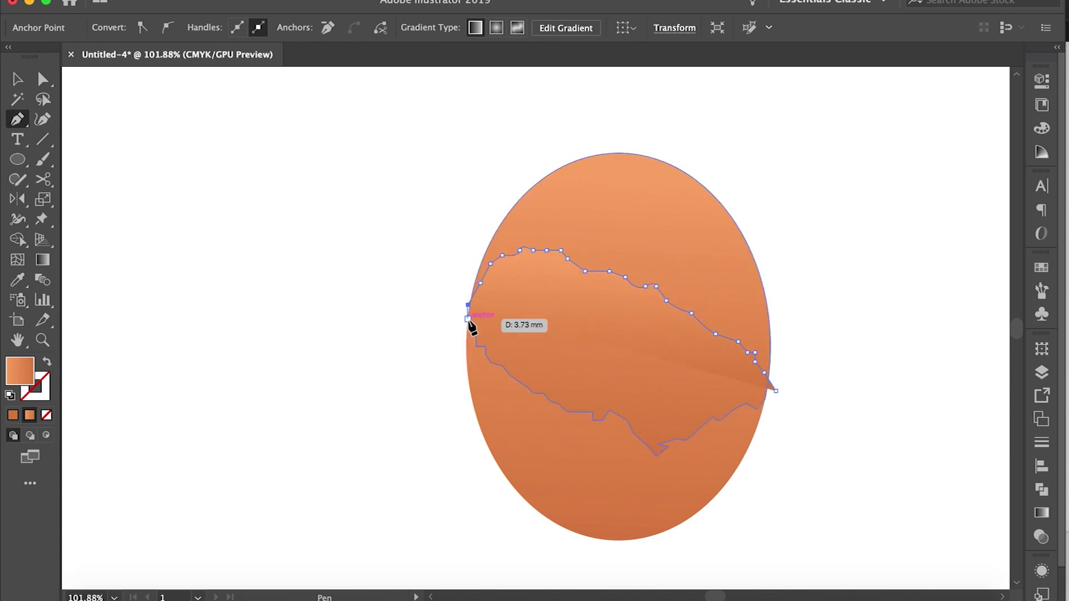
# Add corner points outside the egg and close the outline around its top.
pyautogui.click(443, 391)
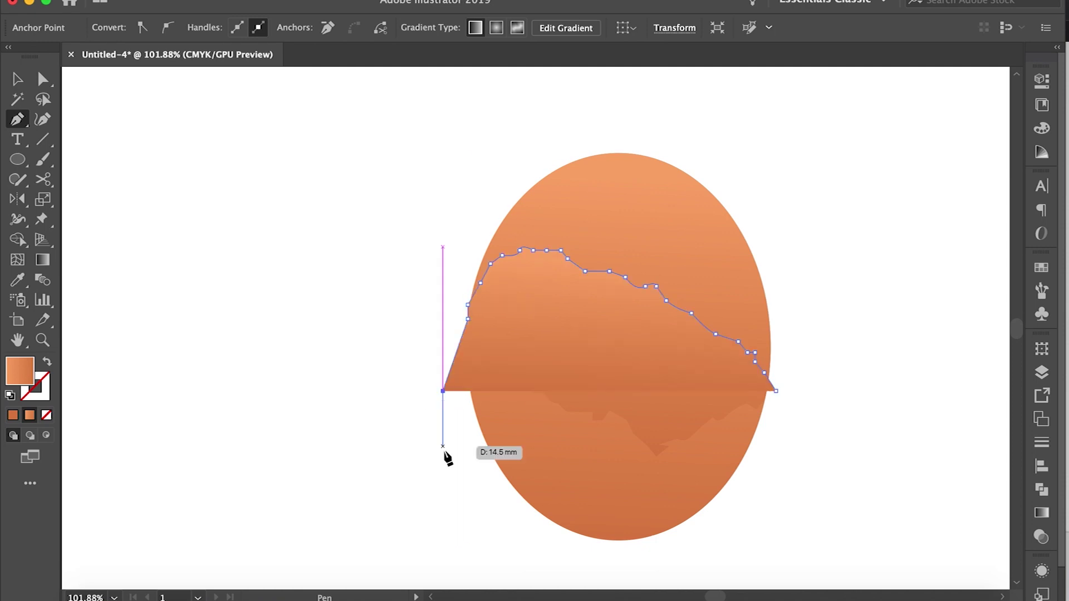
pyautogui.click(447, 461)
pyautogui.click(519, 541)
pyautogui.click(639, 567)
pyautogui.click(718, 518)
pyautogui.click(762, 480)
# Select the outline with the egg and Shape Builder-delete the outside area and egg top.
pyautogui.click(775, 391)
pyautogui.click(17, 78)
pyautogui.keyDown('shift'); pyautogui.click(543, 203); pyautogui.keyUp('shift')
pyautogui.click(636, 466)
pyautogui.click(17, 239)
pyautogui.keyDown('alt'); pyautogui.click(467, 462); pyautogui.keyUp('alt')
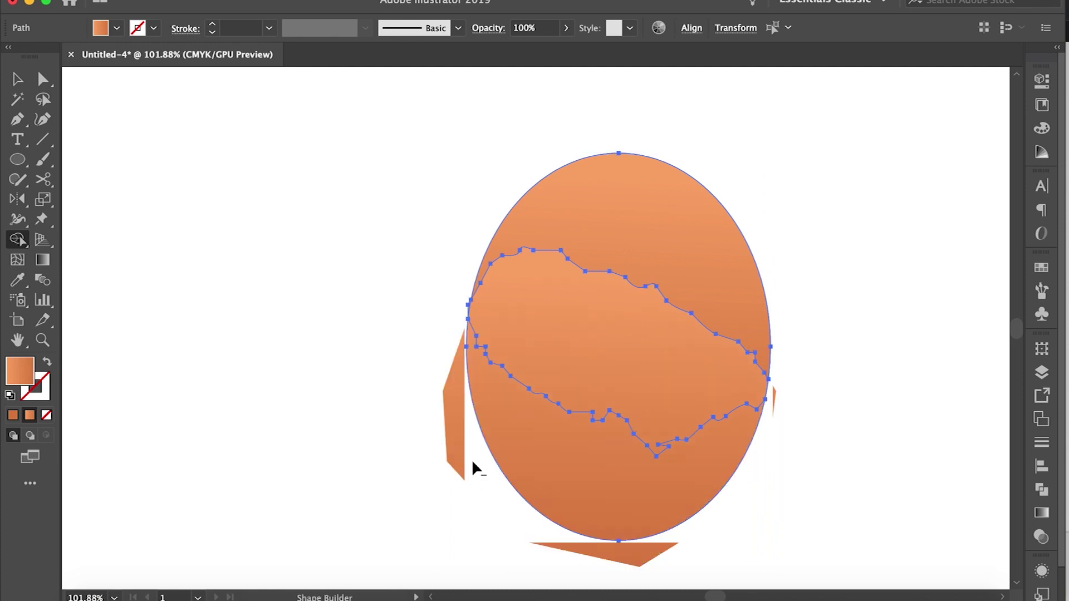
pyautogui.keyDown('alt'); pyautogui.click(719, 260); pyautogui.keyUp('alt')
# Remove the leftover top region and move the cracked shell below the other paths in Layers.
pyautogui.press('v')
pyautogui.click(323, 270)
pyautogui.hotkey('ctrl', '0')
pyautogui.click(607, 366)
pyautogui.click(1042, 372)
pyautogui.moveTo(891, 232); pyautogui.dragTo(892, 271)
# Start an inner shell outline at the left rim, curving along the broken edge.
pyautogui.click(993, 189)
pyautogui.press('a')
pyautogui.press('i')
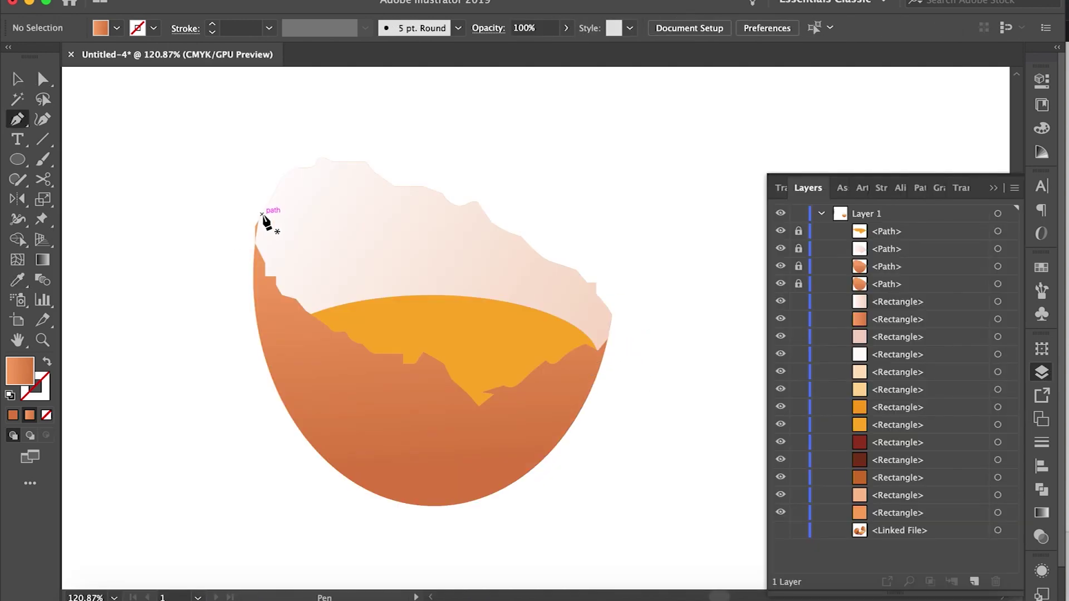
pyautogui.click(262, 214)
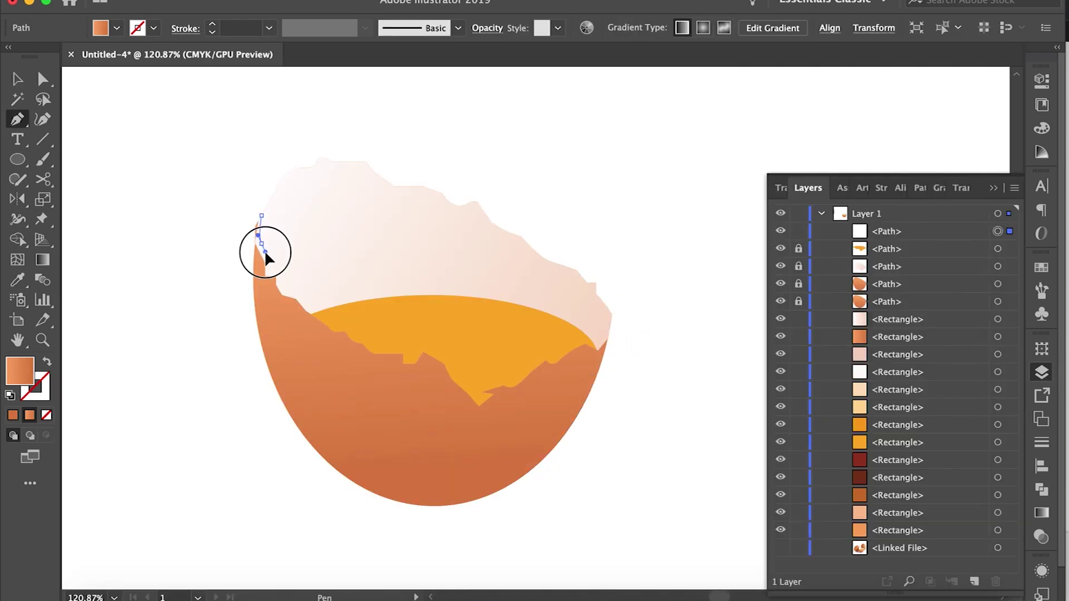
pyautogui.moveTo(265, 251); pyautogui.dragTo(261, 256)
pyautogui.click(276, 276)
pyautogui.click(295, 299)
# Trace the jagged rim edge past the yolk, including its notch and next jag.
pyautogui.keyDown('alt'); pyautogui.scroll(5, 304, 305); pyautogui.keyUp('alt')
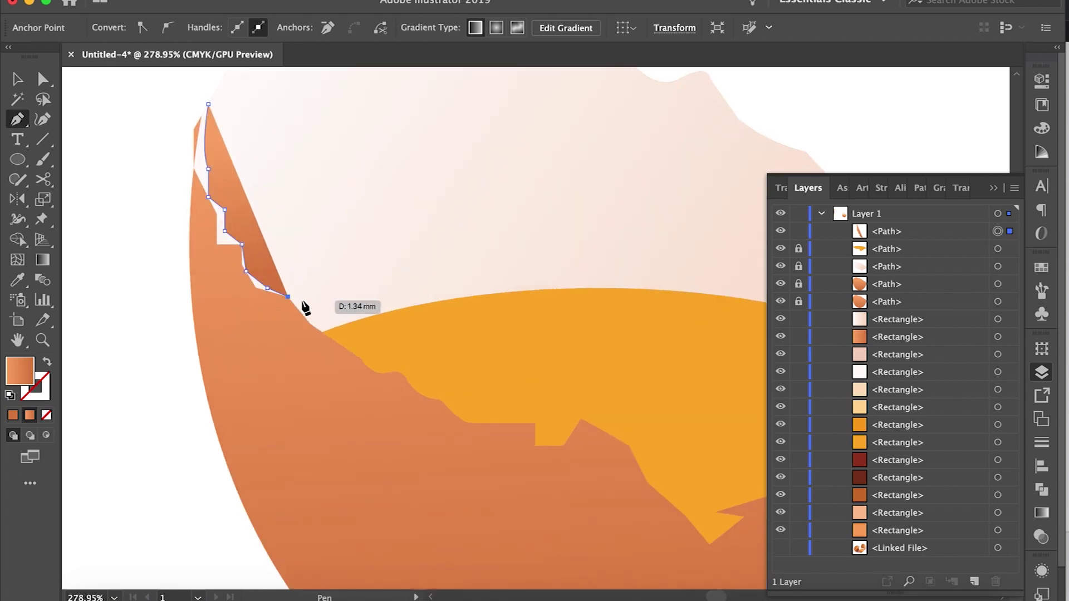
pyautogui.click(316, 327)
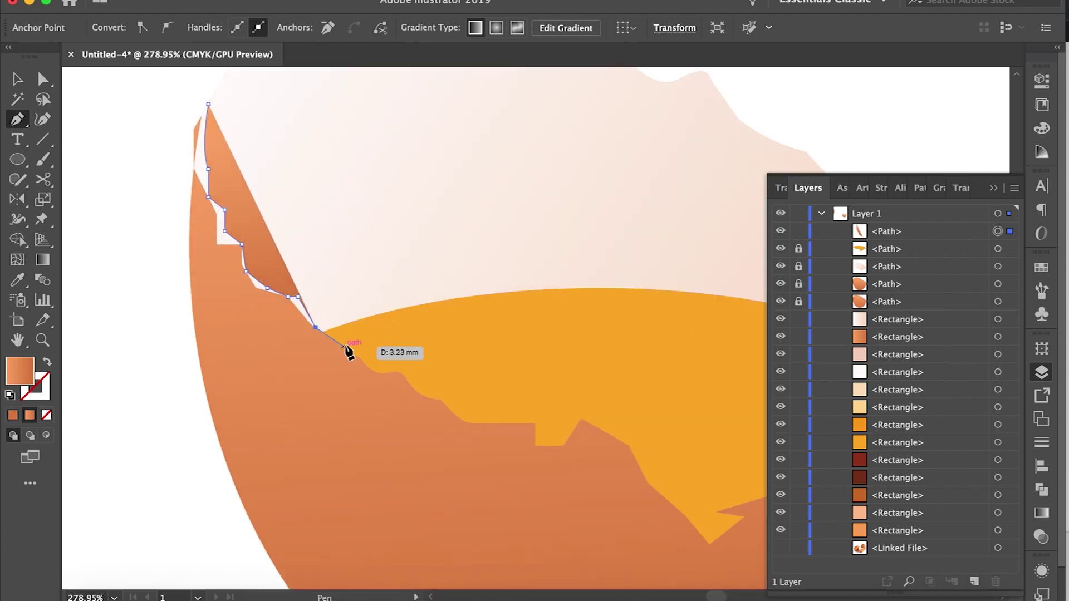
pyautogui.click(345, 347)
pyautogui.click(367, 358)
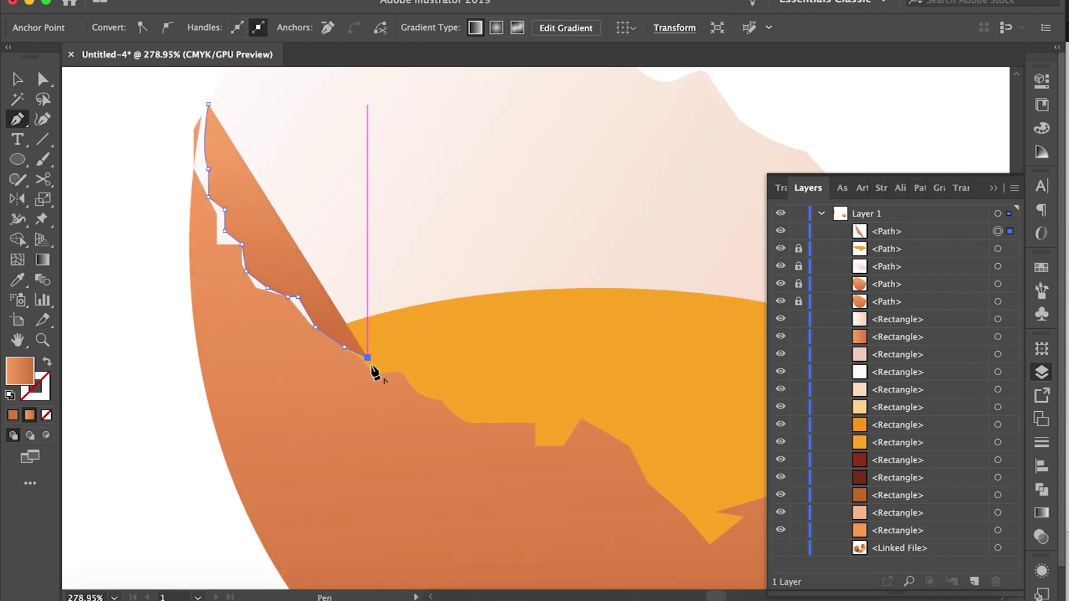
pyautogui.click(392, 372)
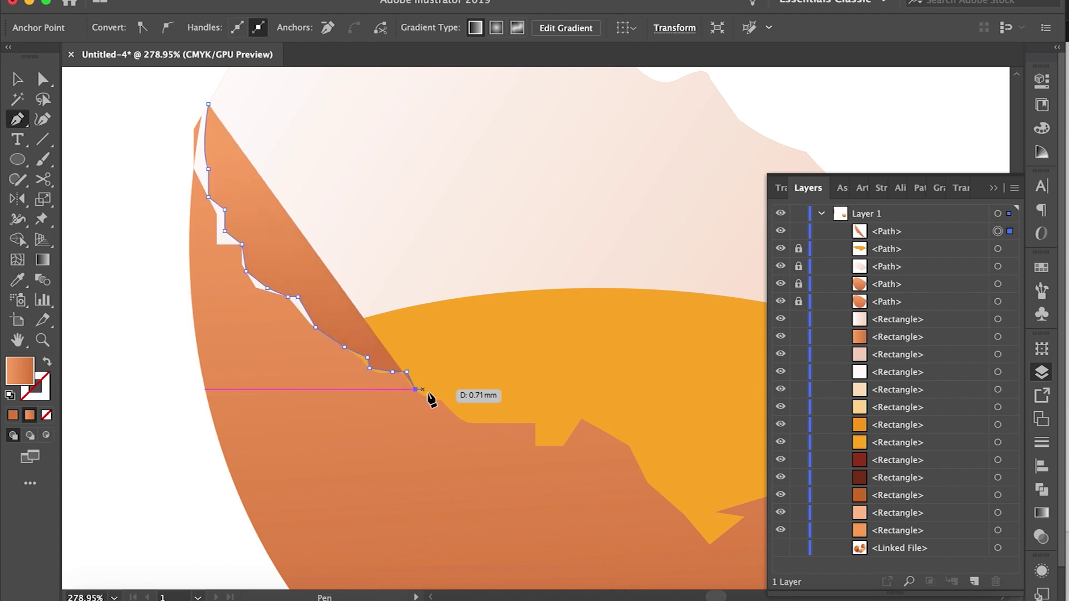
pyautogui.click(465, 417)
pyautogui.click(539, 423)
pyautogui.click(539, 443)
pyautogui.click(564, 446)
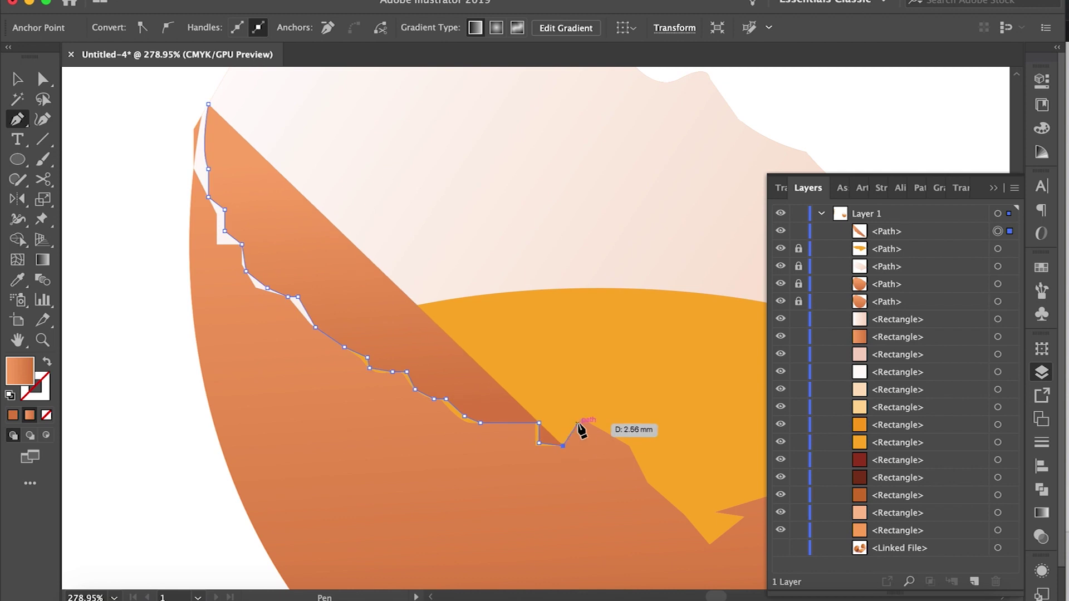
pyautogui.click(581, 418)
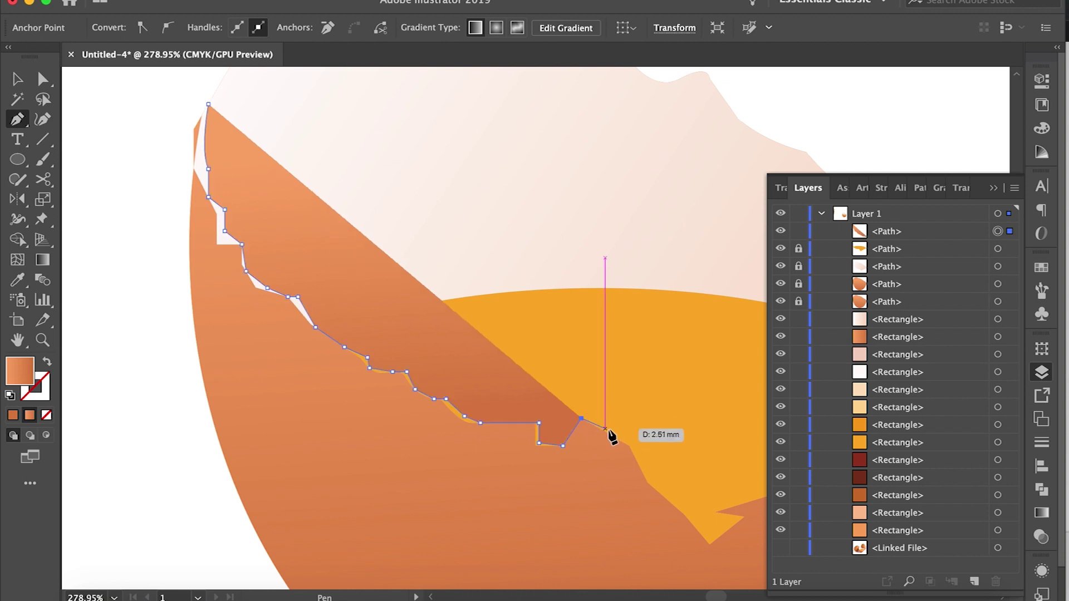
pyautogui.click(635, 445)
pyautogui.click(642, 467)
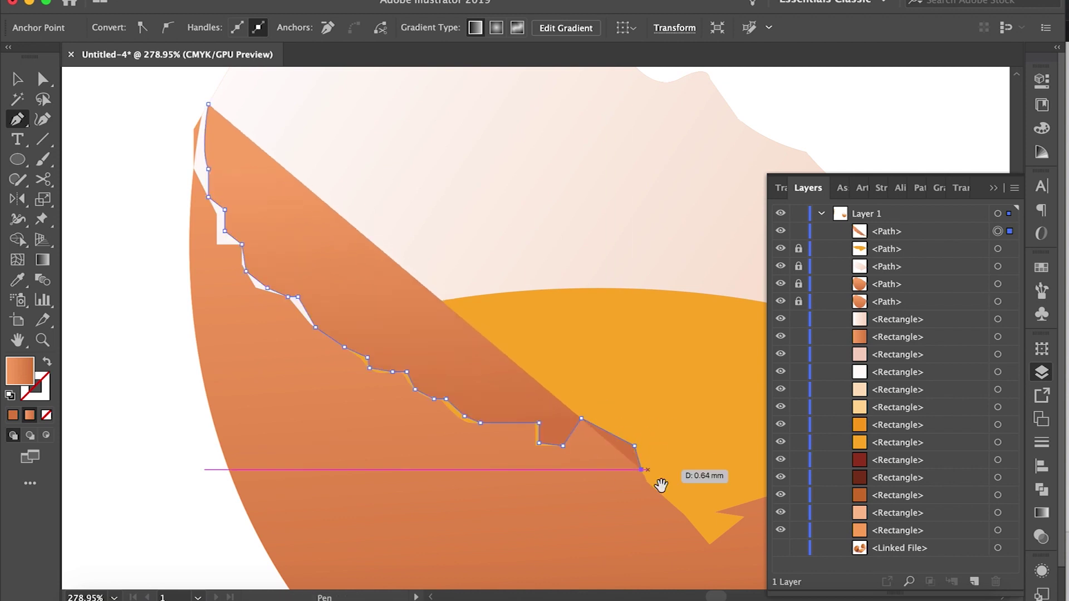
# Continue tracing the rim down to its low dip and back up to the shell's right edge.
pyautogui.moveTo(641, 468); pyautogui.dragTo(439, 379)
pyautogui.click(448, 377)
pyautogui.click(470, 397)
pyautogui.click(480, 415)
pyautogui.click(499, 429)
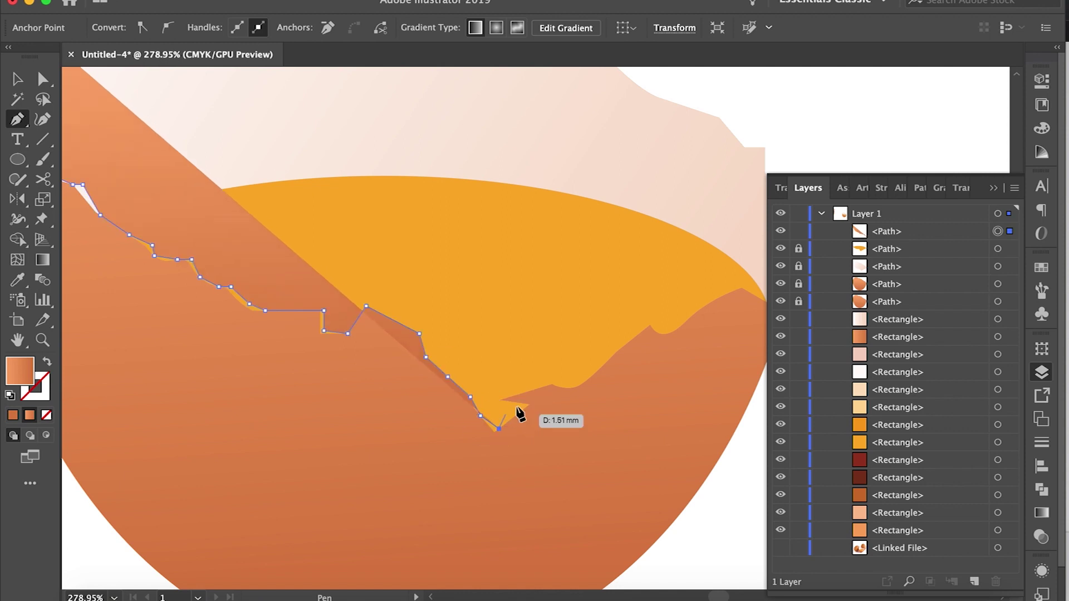
pyautogui.click(513, 396)
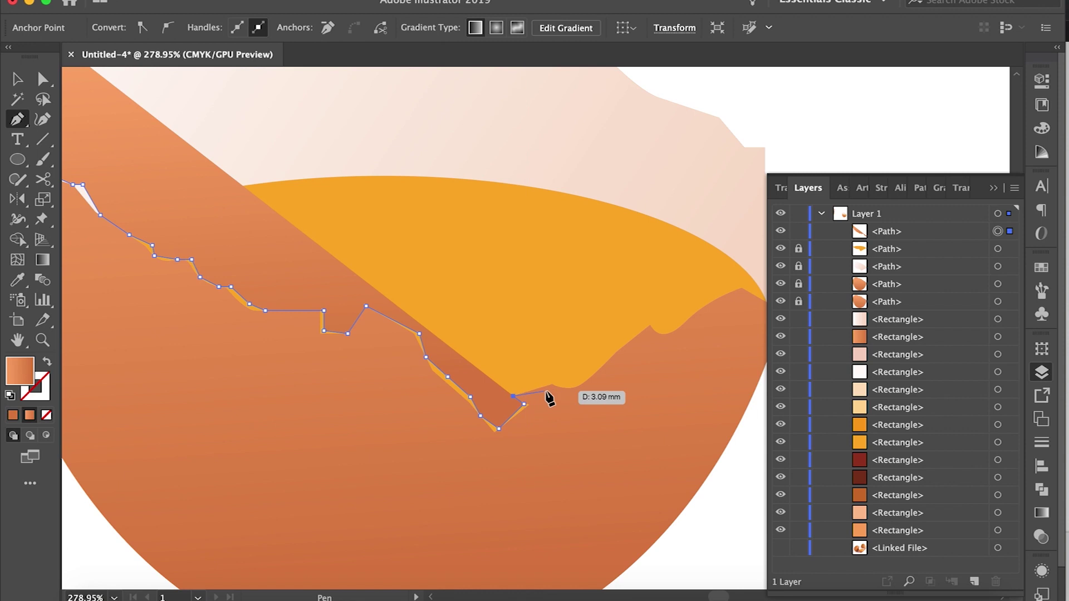
pyautogui.click(545, 382)
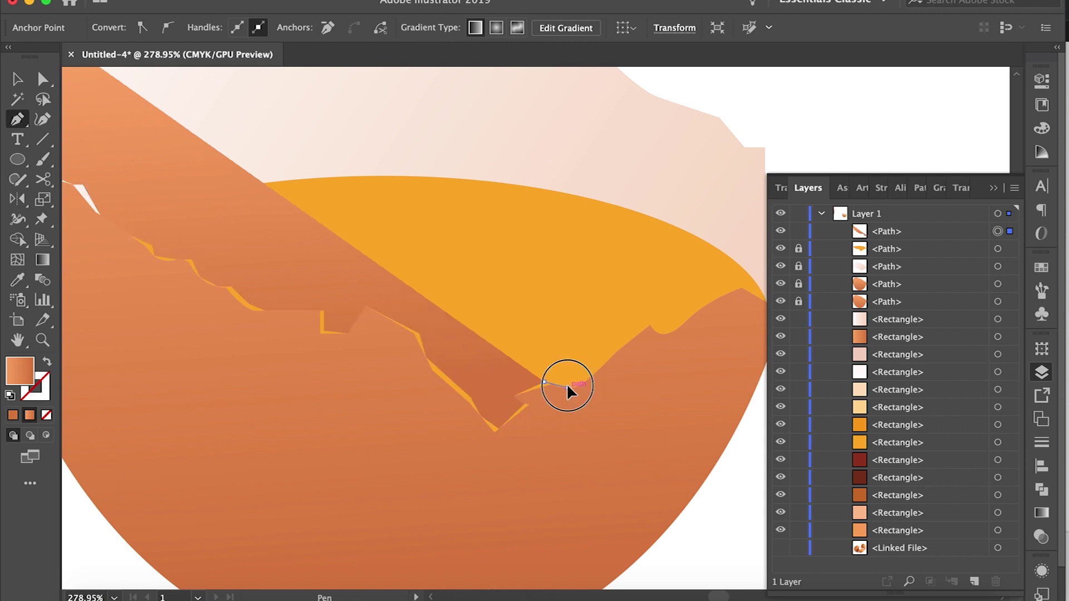
pyautogui.click(567, 387)
pyautogui.click(649, 326)
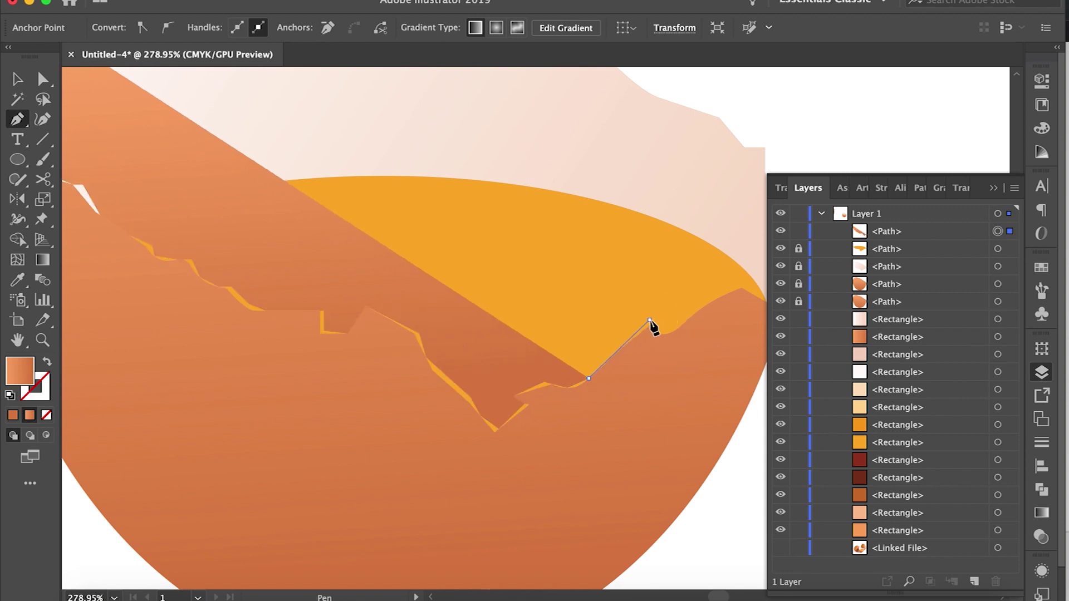
pyautogui.click(668, 333)
pyautogui.click(701, 308)
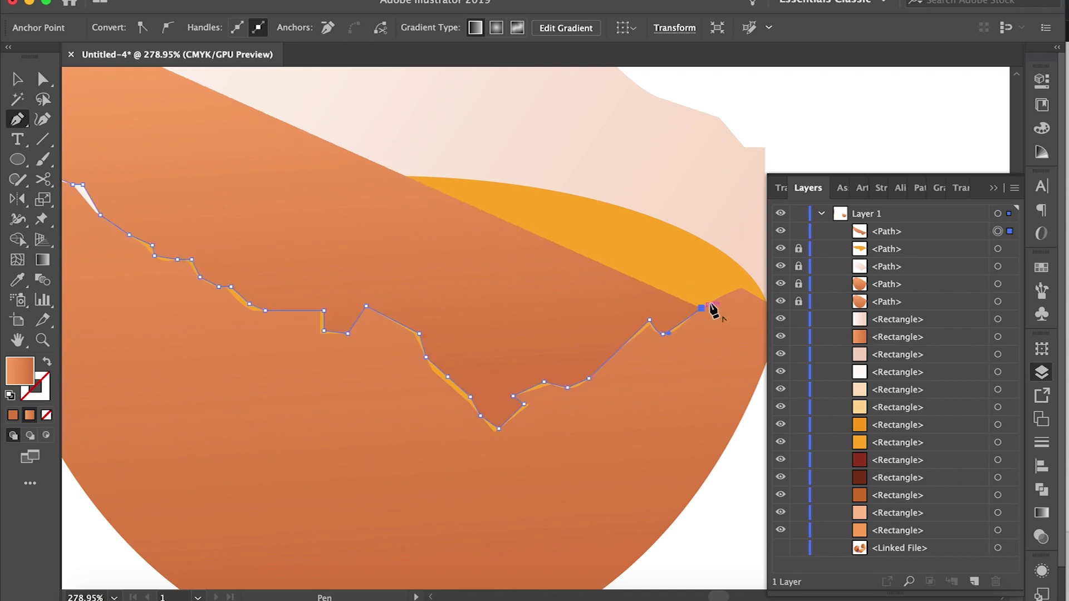
# Finish the crack line at the shell's edge and zoom out to see the whole shell.
pyautogui.click(748, 288)
pyautogui.hscroll(5, 747, 288)
pyautogui.click(644, 305)
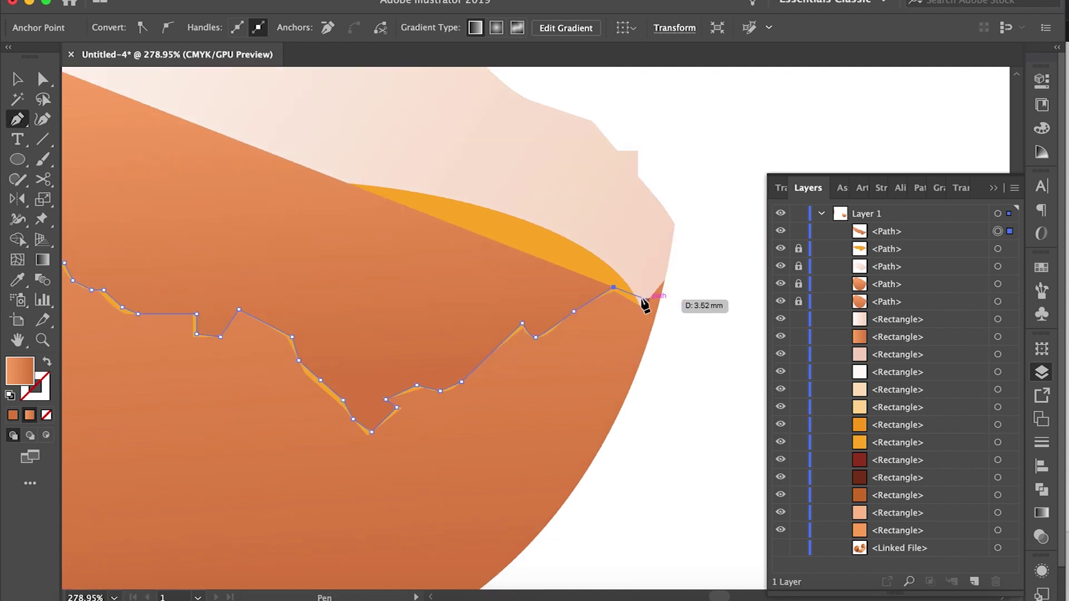
pyautogui.click(674, 280)
pyautogui.press('Escape')
pyautogui.scroll(-3, 661, 323)
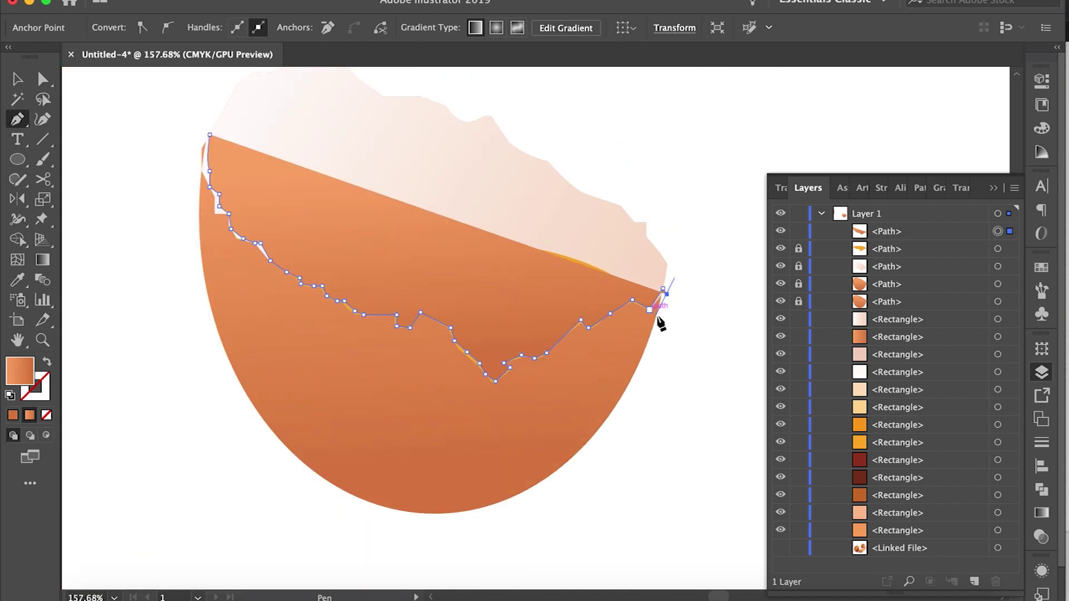
# Close the crack outline around the shell's bottom and left side to its top-left corner.
pyautogui.click(613, 366)
pyautogui.click(461, 424)
pyautogui.click(357, 402)
pyautogui.click(245, 329)
pyautogui.click(177, 182)
pyautogui.click(199, 130)
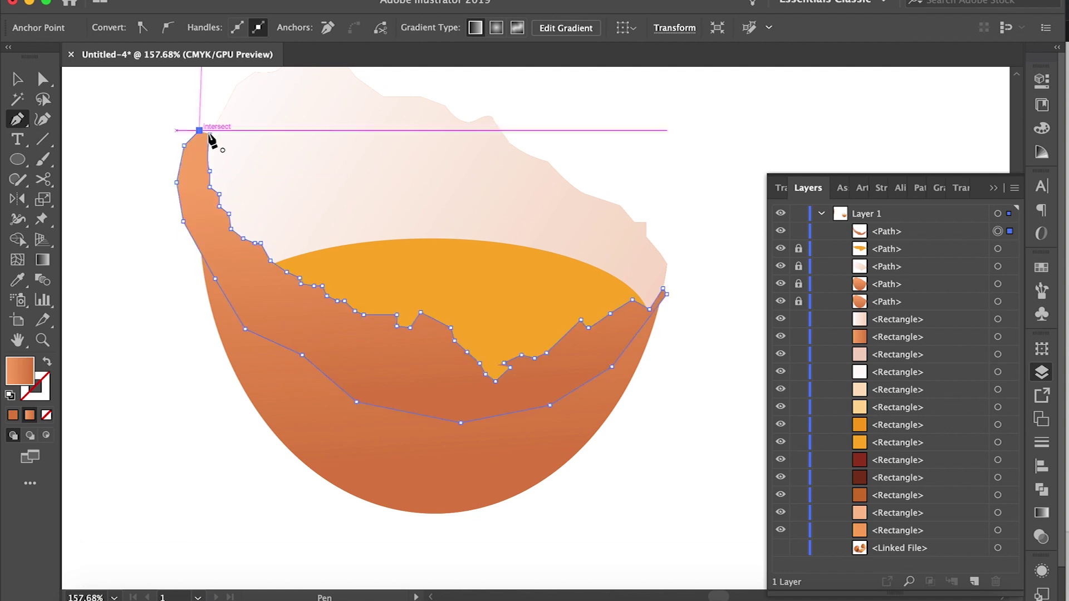
# Unlock all shapes and remove the pink inner shell overlap below the crack.
pyautogui.click(14, 83)
pyautogui.press('super+alt+2')
pyautogui.click(293, 178)
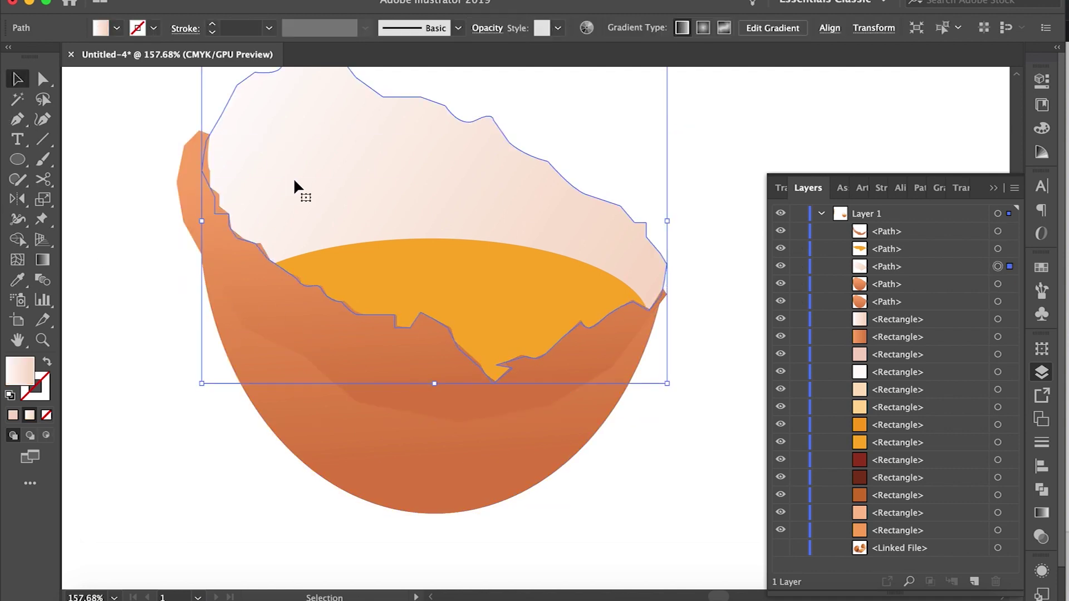
pyautogui.keyDown('shift'); pyautogui.click(283, 290); pyautogui.keyUp('shift')
pyautogui.click(43, 279)
pyautogui.keyDown('alt'); pyautogui.click(325, 354); pyautogui.keyUp('alt')
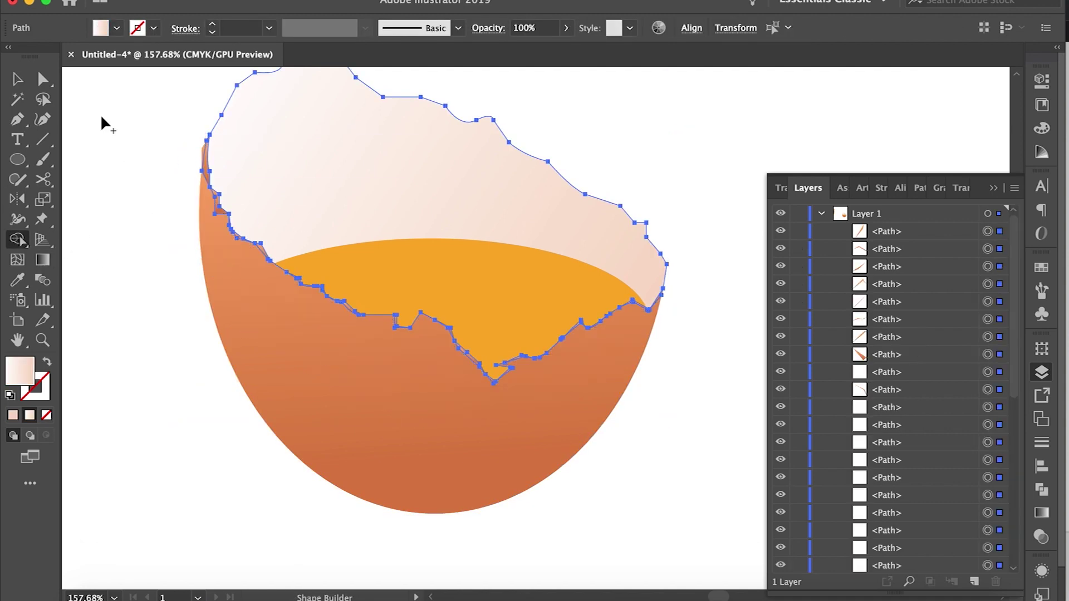
pyautogui.click(17, 79)
# Give the crack shape the brown shell colour and group all the shell pieces.
pyautogui.press('super+minus')
pyautogui.press('i')
pyautogui.click(229, 371)
pyautogui.click(17, 79)
pyautogui.moveTo(286, 246); pyautogui.dragTo(626, 387)
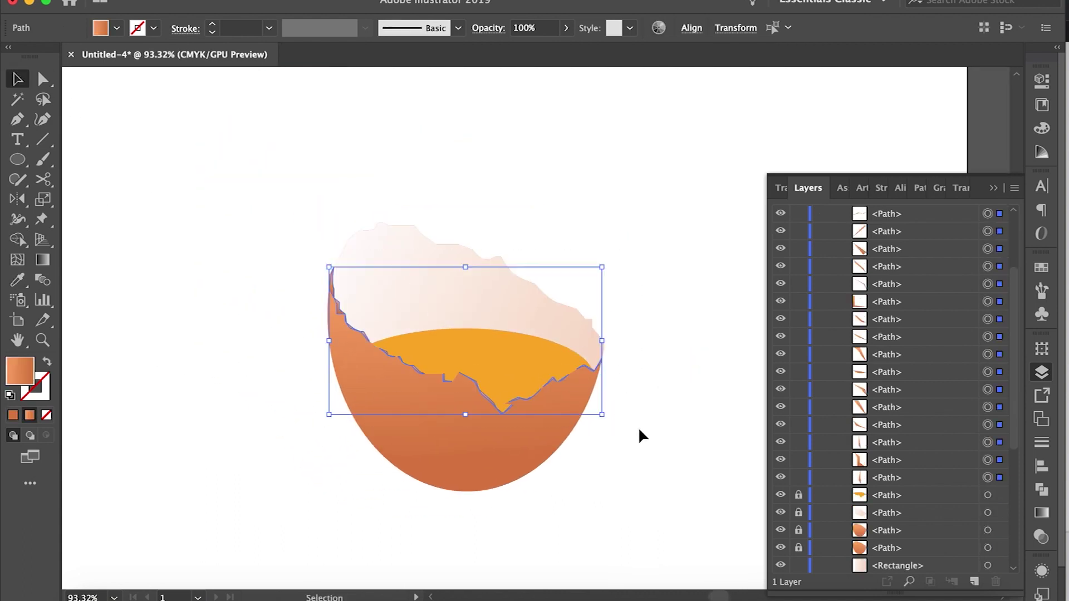
pyautogui.press('i')
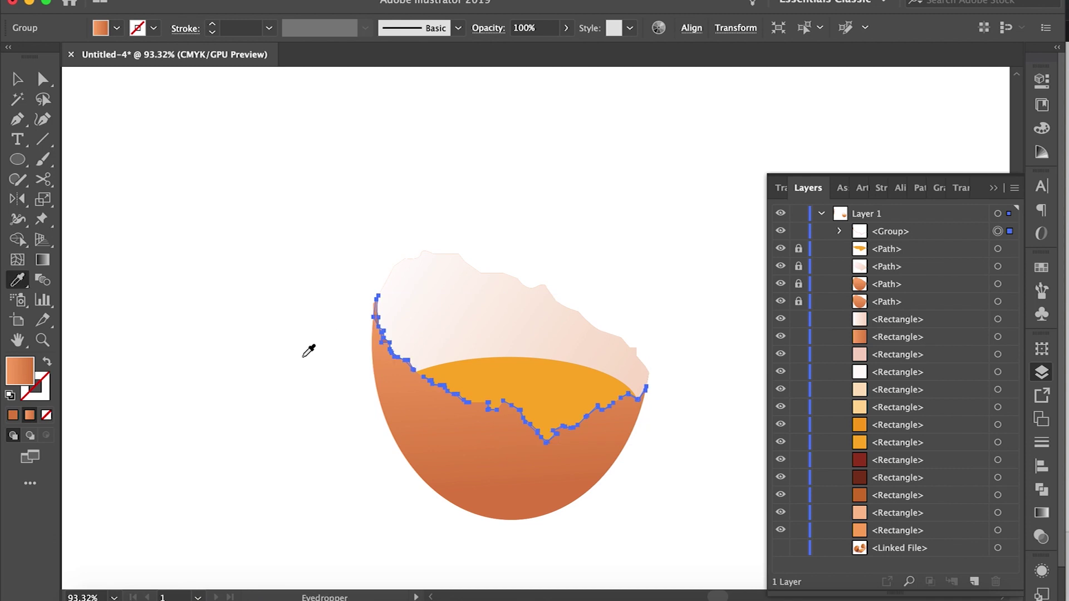
pyautogui.click(306, 353)
pyautogui.press('super+plus')
pyautogui.press('super+plus')
pyautogui.press('super+plus')
pyautogui.click(16, 119)
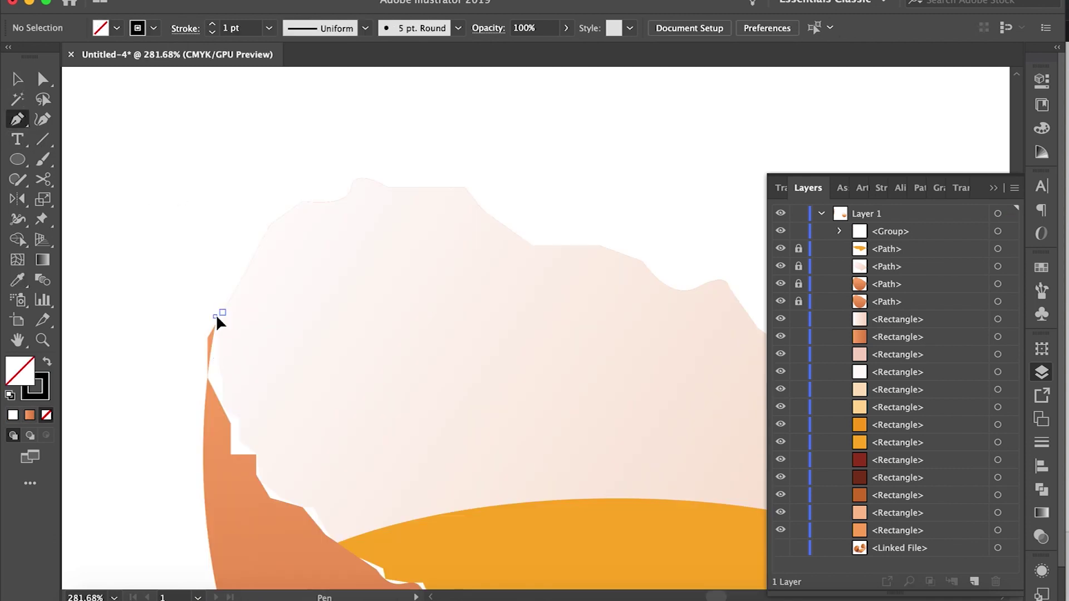
# Trace a pen outline along the shell's jagged top rim, from the left edge rightward.
pyautogui.click(226, 293)
pyautogui.hscroll(3, 234, 298)
pyautogui.click(148, 258)
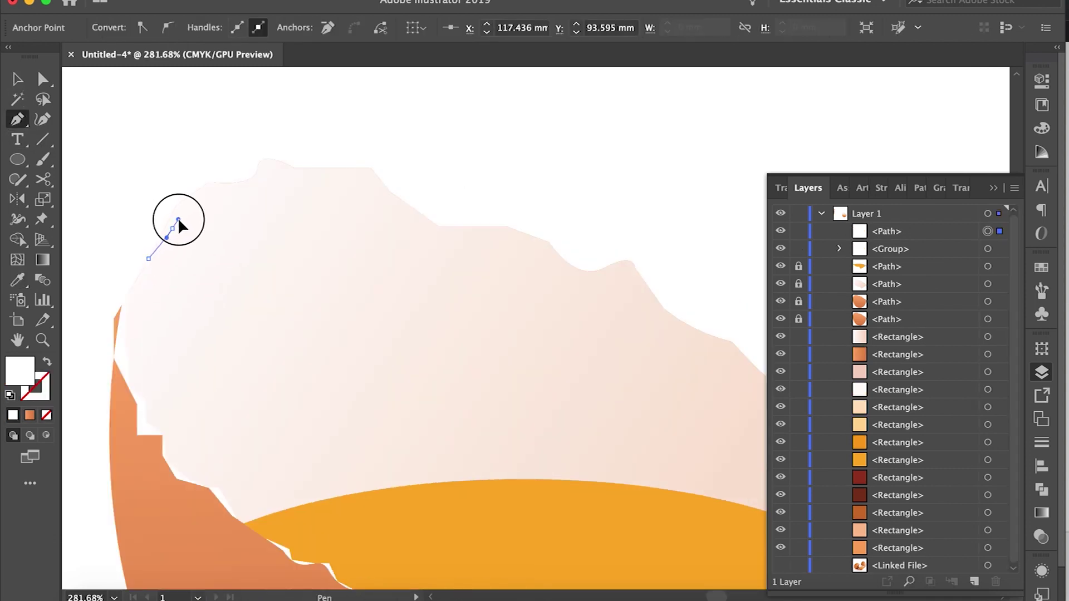
pyautogui.click(217, 188)
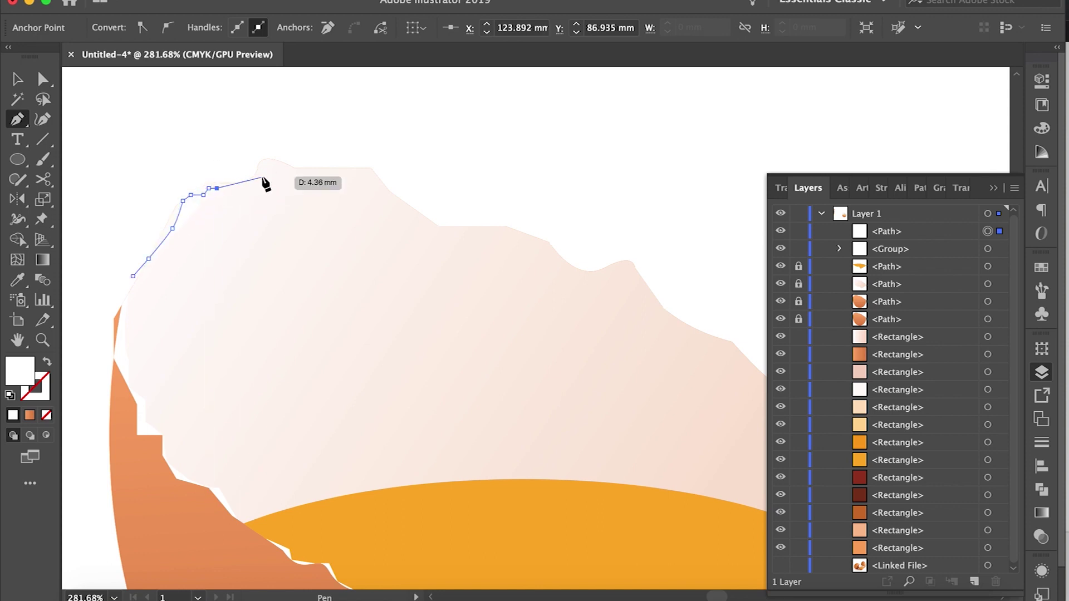
pyautogui.click(266, 164)
pyautogui.click(279, 167)
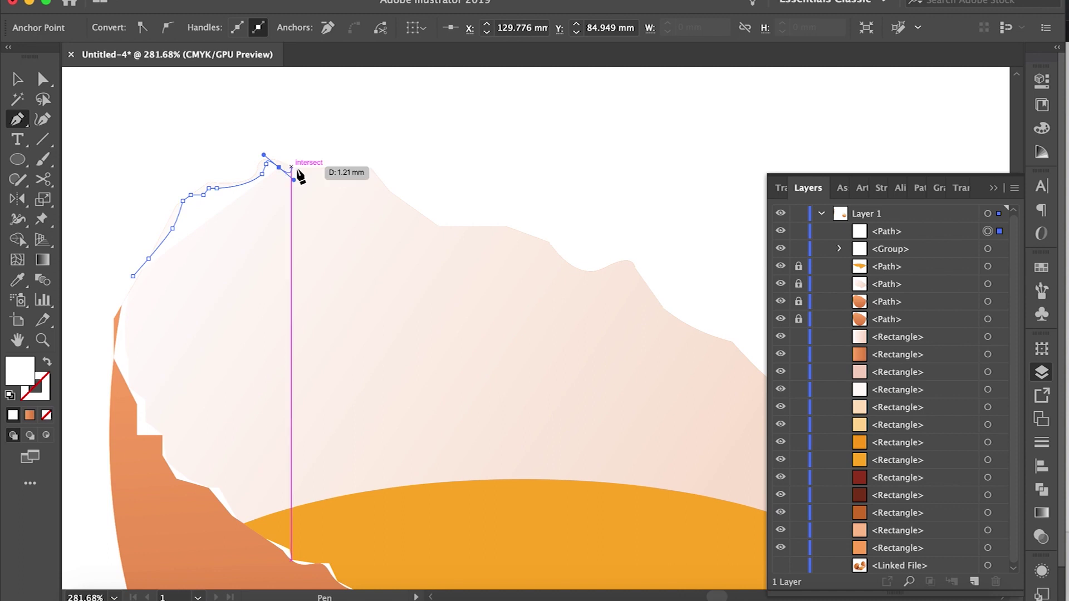
pyautogui.click(338, 171)
pyautogui.click(373, 171)
pyautogui.click(373, 179)
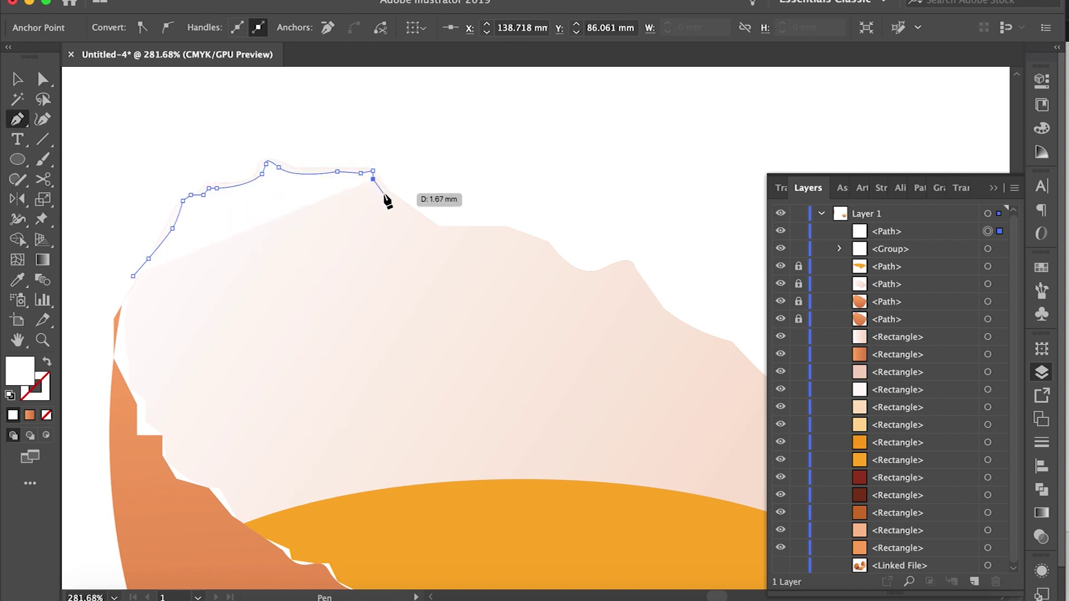
pyautogui.click(386, 195)
pyautogui.click(396, 202)
pyautogui.moveTo(419, 218); pyautogui.dragTo(562, 218)
pyautogui.click(419, 218)
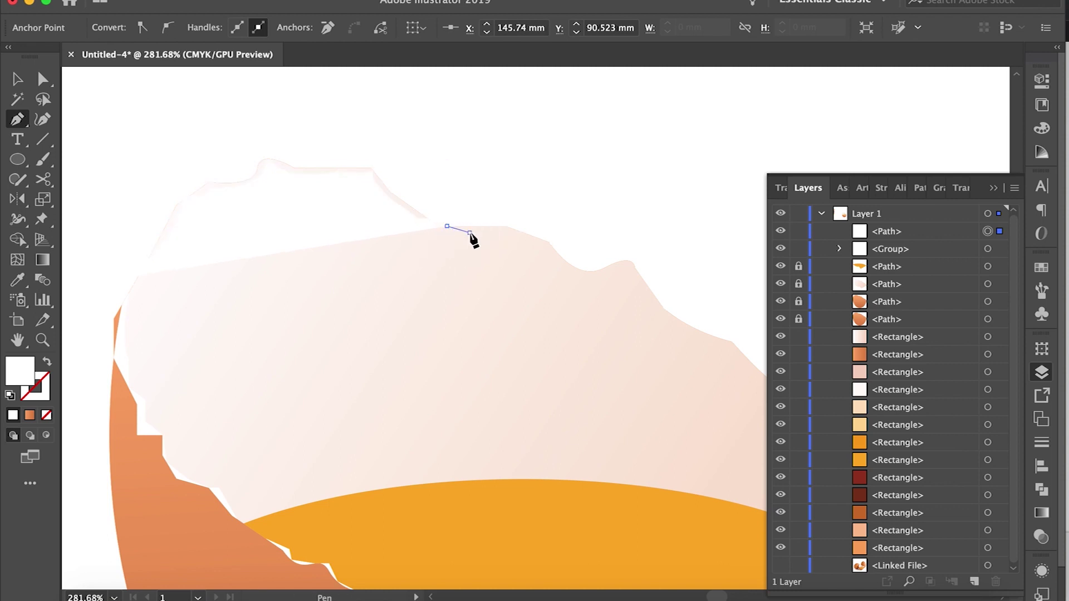
pyautogui.scroll(5, 472, 239)
pyautogui.moveTo(468, 240); pyautogui.dragTo(540, 254)
pyautogui.click(534, 253)
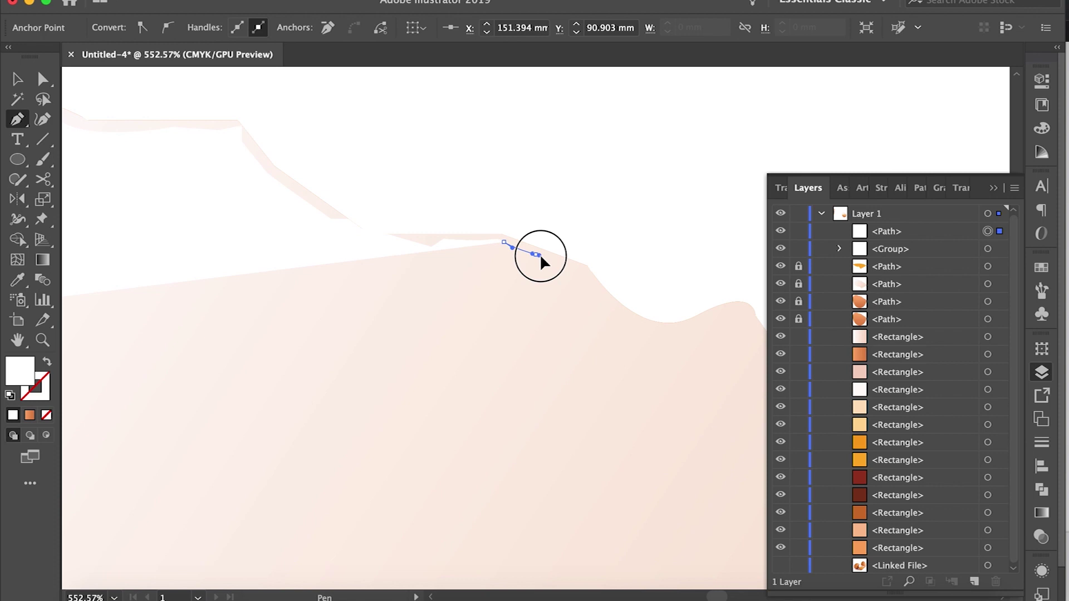
pyautogui.click(581, 269)
pyautogui.moveTo(611, 301); pyautogui.dragTo(684, 326)
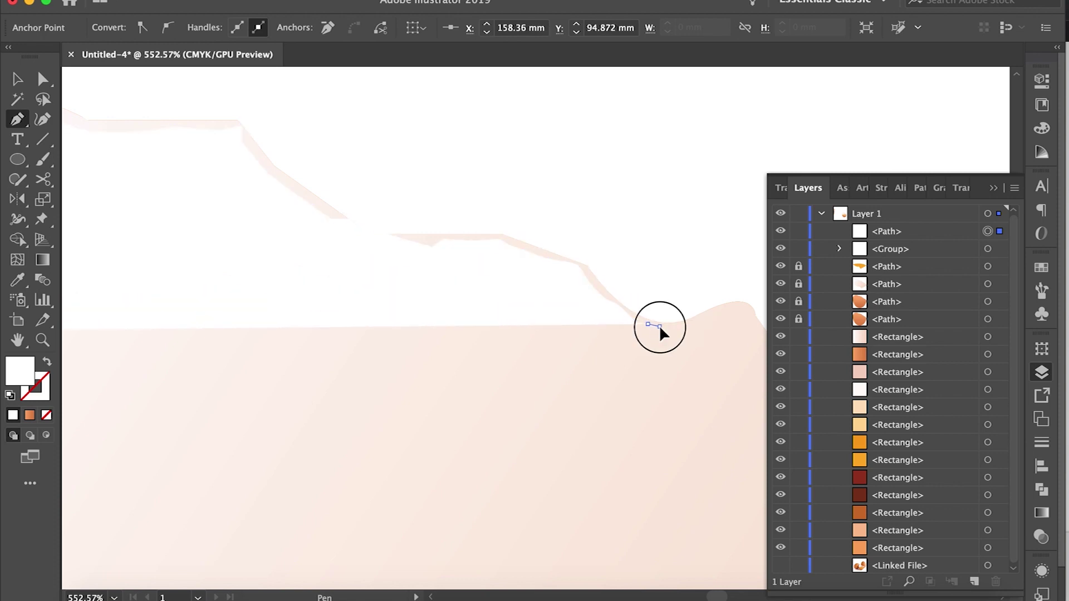
pyautogui.click(697, 310)
pyautogui.hscroll(5, 723, 317)
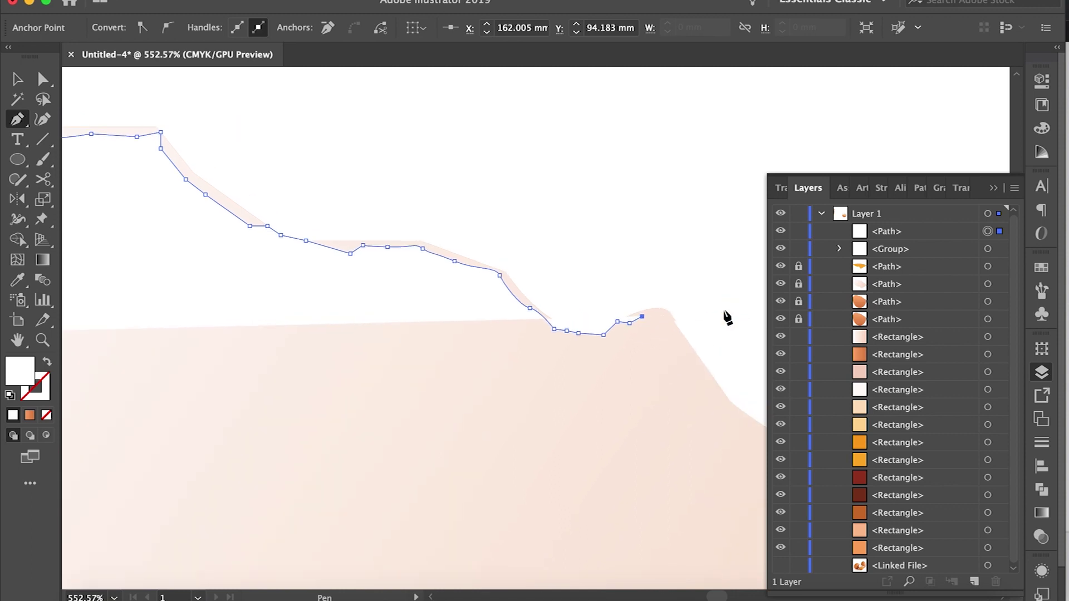
pyautogui.click(577, 309)
pyautogui.moveTo(599, 346); pyautogui.dragTo(596, 354)
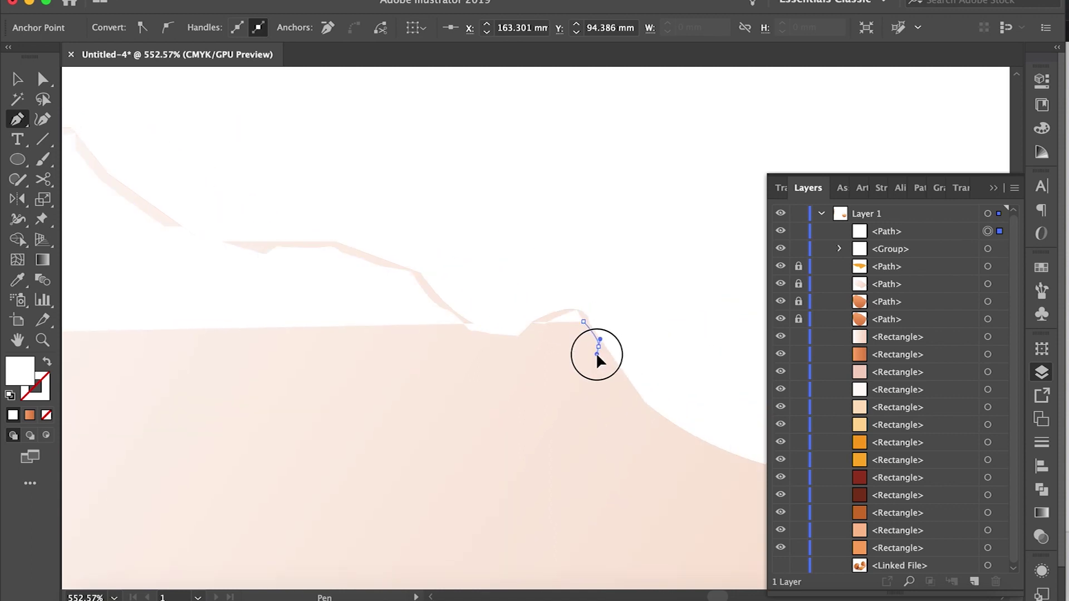
pyautogui.click(611, 355)
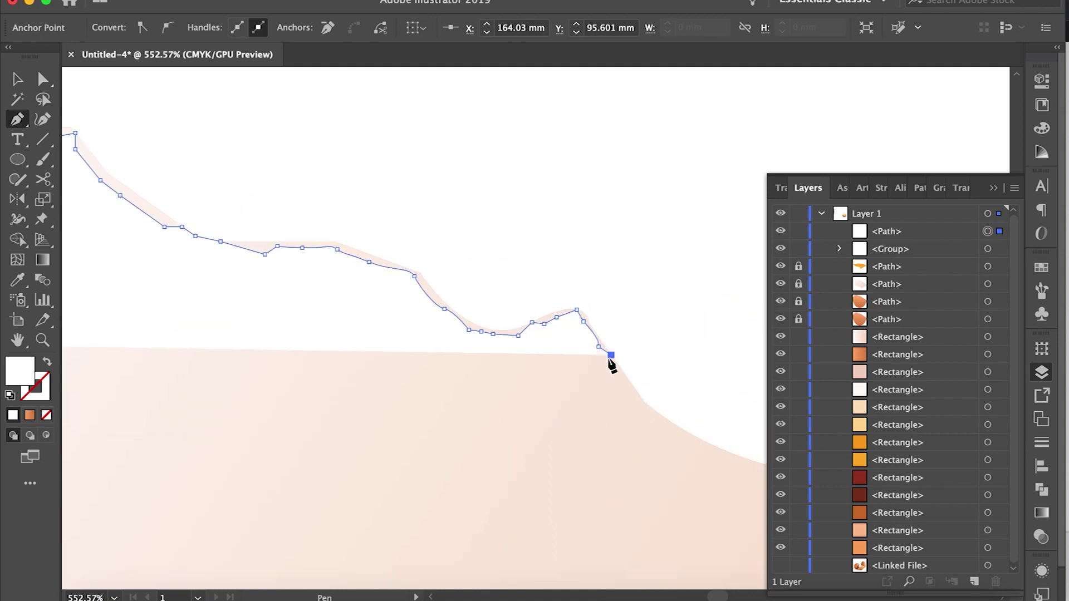
pyautogui.click(643, 398)
# Continue the jagged rim outline down the shell's right side to the crack line.
pyautogui.hscroll(4, 643, 398)
pyautogui.scroll(-1, 642, 398)
pyautogui.click(537, 395)
pyautogui.moveTo(568, 400)
pyautogui.mouseDown()
pyautogui.moveTo(576, 395)
pyautogui.moveTo(537, 422)
pyautogui.mouseUp()
pyautogui.scroll(-2, 569, 409)
pyautogui.click(534, 379)
pyautogui.scroll(-2, 582, 439)
pyautogui.hscroll(3, 616, 470)
pyautogui.keyDown('super'); pyautogui.click(539, 424); pyautogui.keyUp('super')
pyautogui.click(568, 438)
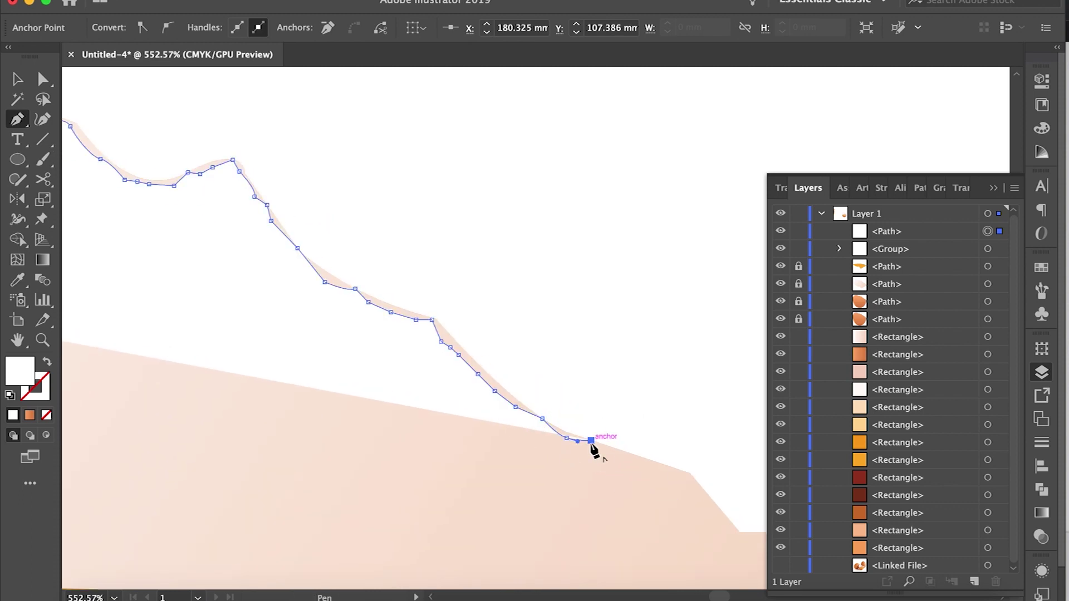
pyautogui.click(626, 453)
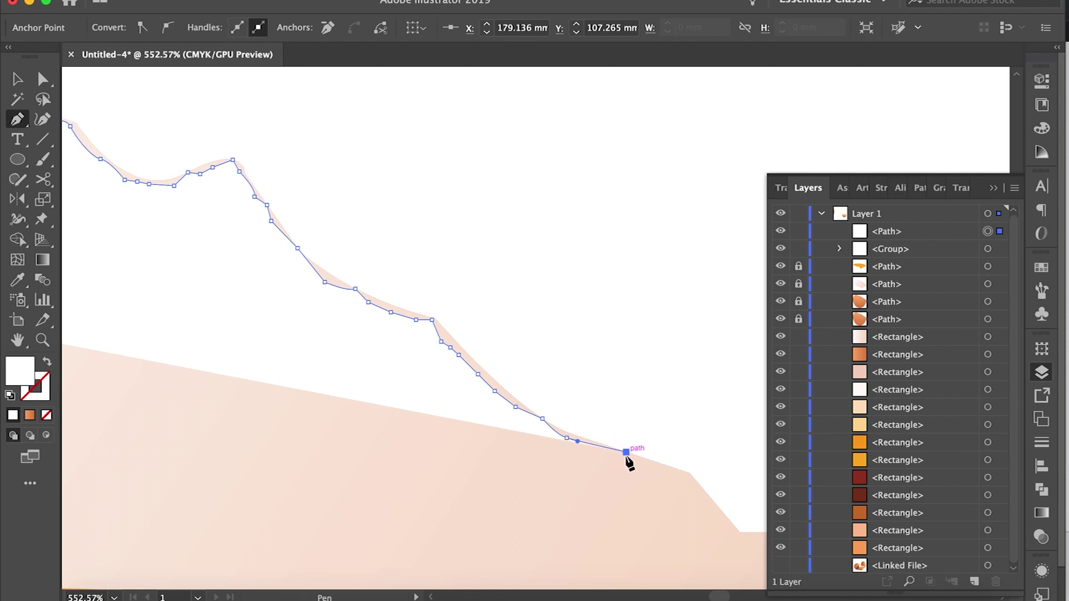
pyautogui.scroll(-2, 689, 484)
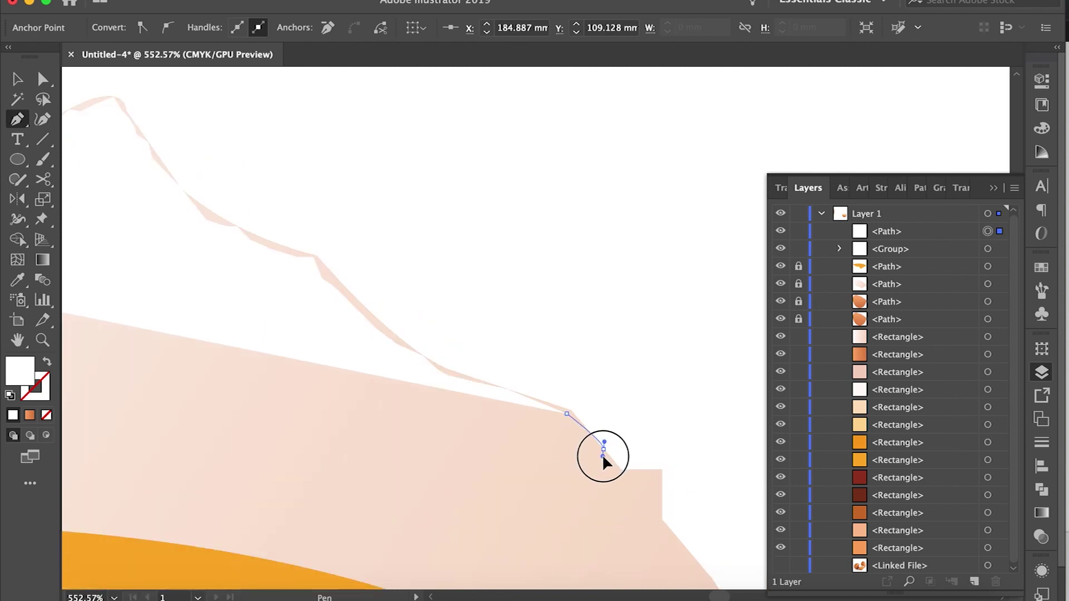
pyautogui.moveTo(619, 477); pyautogui.dragTo(626, 477)
pyautogui.click(655, 476)
pyautogui.scroll(-3, 641, 462)
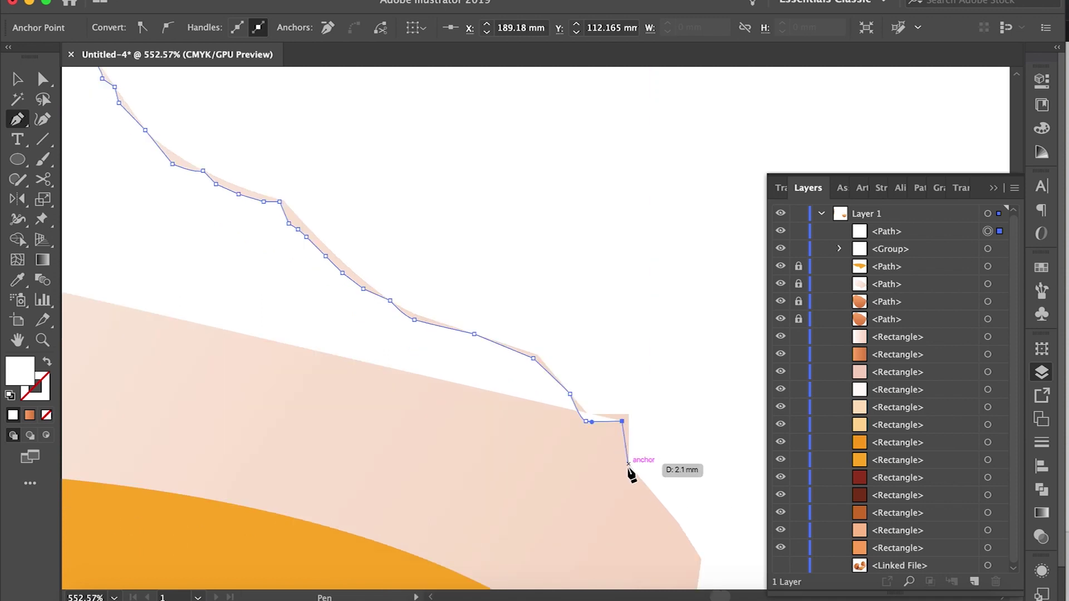
pyautogui.click(627, 469)
pyautogui.scroll(-3, 641, 490)
pyautogui.click(611, 470)
pyautogui.click(598, 543)
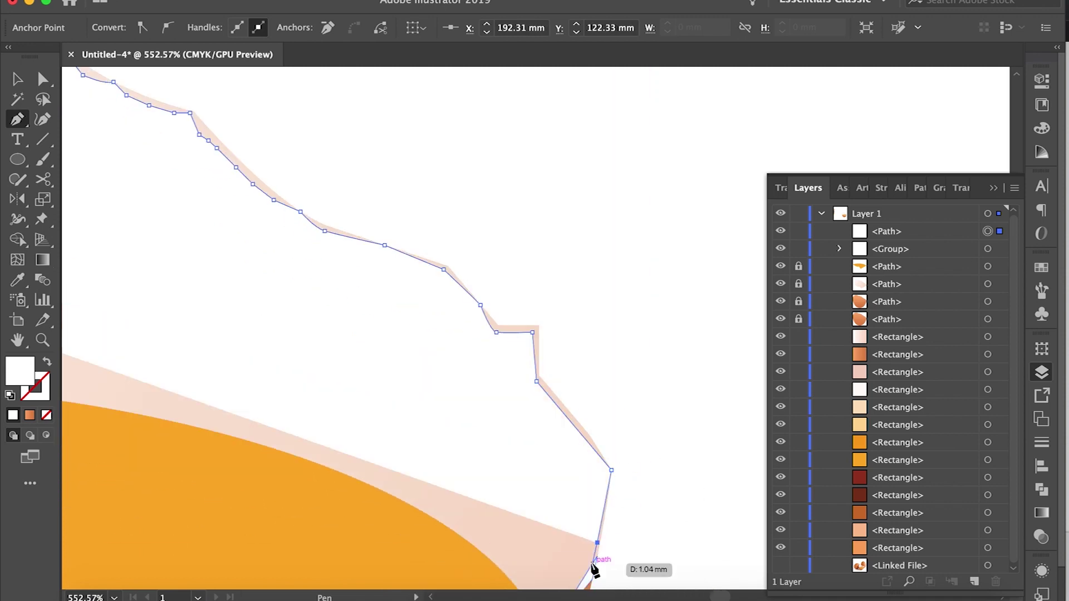
pyautogui.scroll(-3, 609, 545)
# Draw the outer rim line back up, across the top and down the left to close the outline.
pyautogui.click(641, 498)
pyautogui.click(683, 392)
pyautogui.click(659, 268)
pyautogui.click(509, 158)
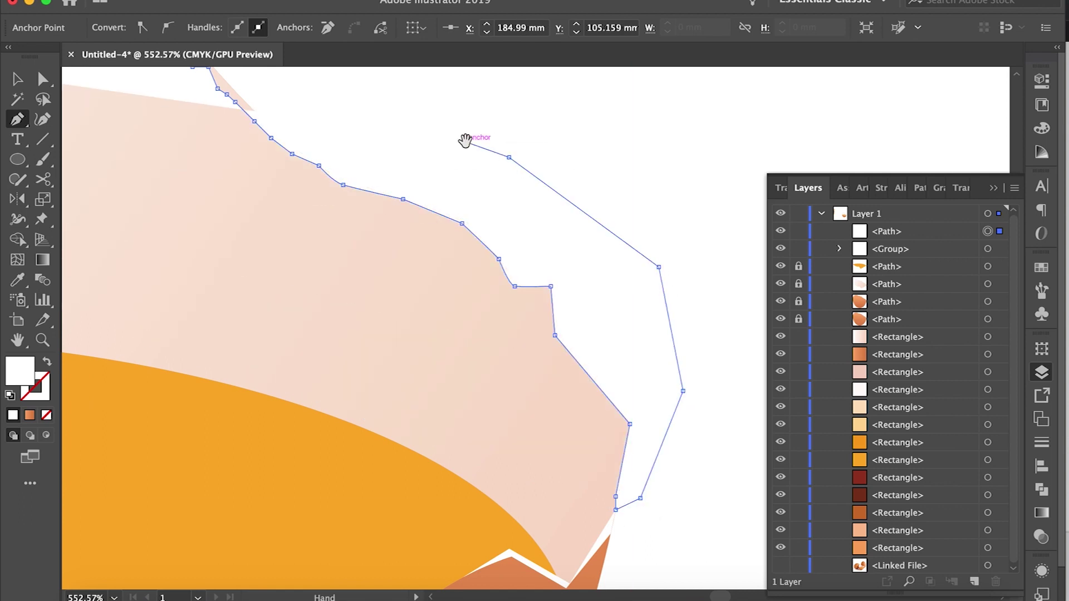
pyautogui.moveTo(465, 140); pyautogui.dragTo(585, 257)
pyautogui.moveTo(637, 291); pyautogui.dragTo(317, 158)
pyautogui.click(433, 211)
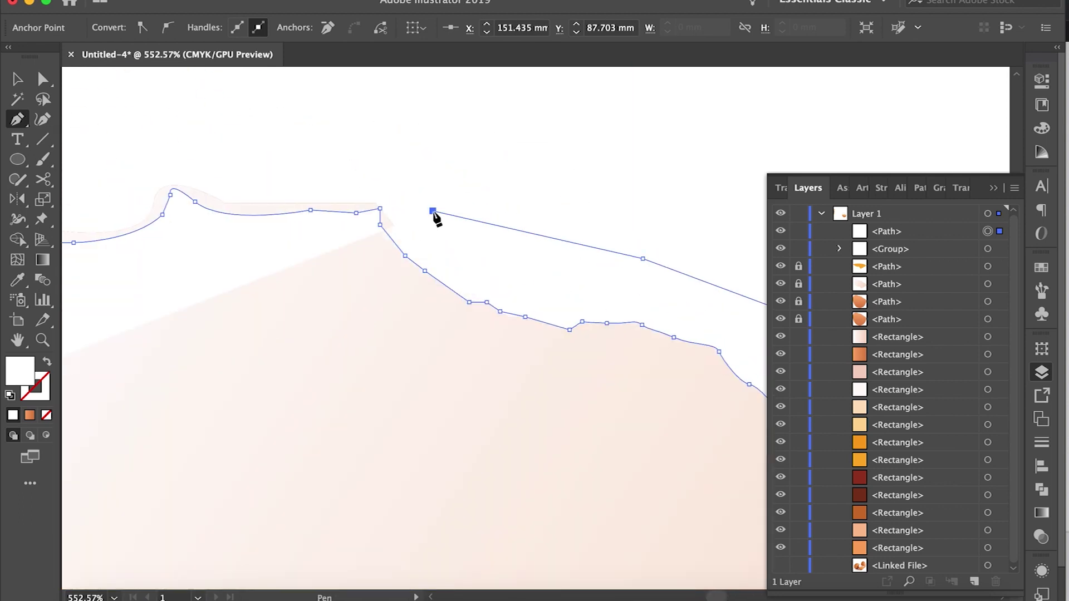
pyautogui.moveTo(432, 211); pyautogui.dragTo(681, 209)
pyautogui.click(595, 136)
pyautogui.click(367, 177)
pyautogui.click(244, 231)
pyautogui.click(172, 363)
pyautogui.click(138, 429)
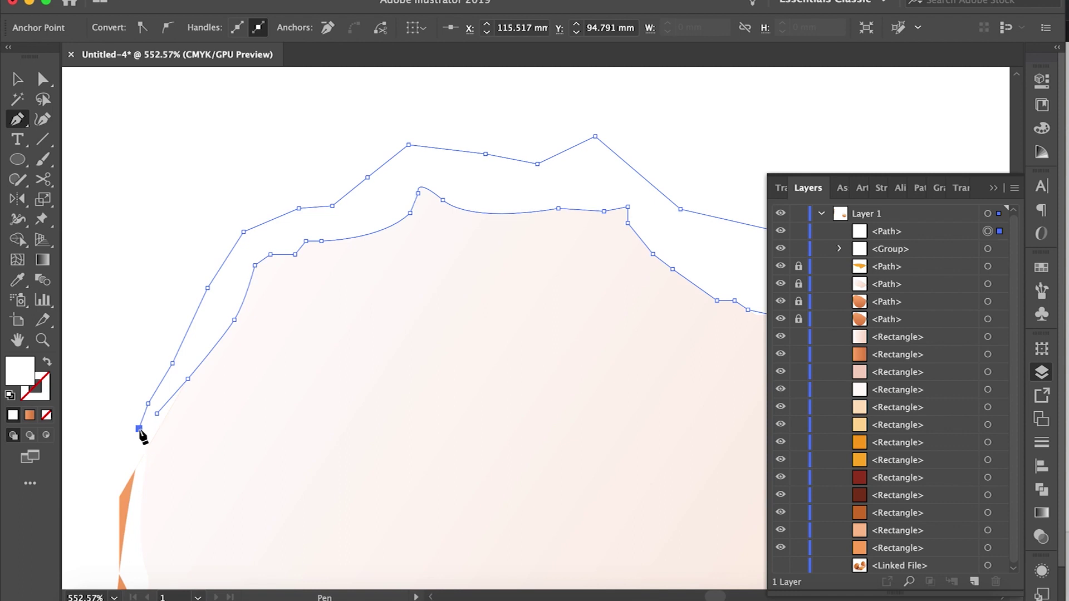
pyautogui.press('v')
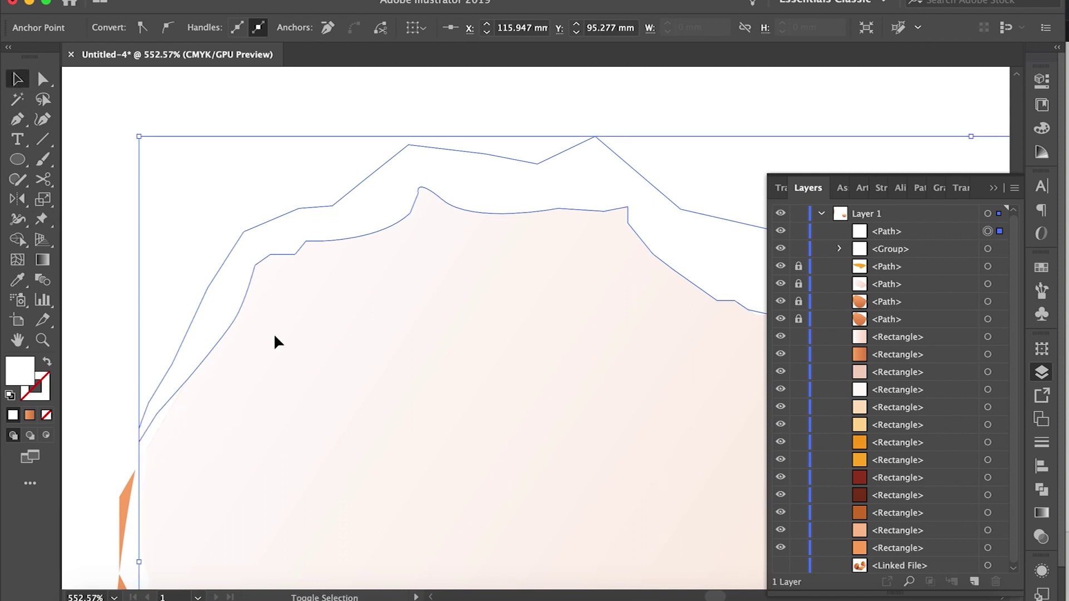
pyautogui.scroll(-5, 273, 333)
# Trim the rim's outer slivers and trace a closed shadow shape on the yolk's upper right.
pyautogui.click(35, 236)
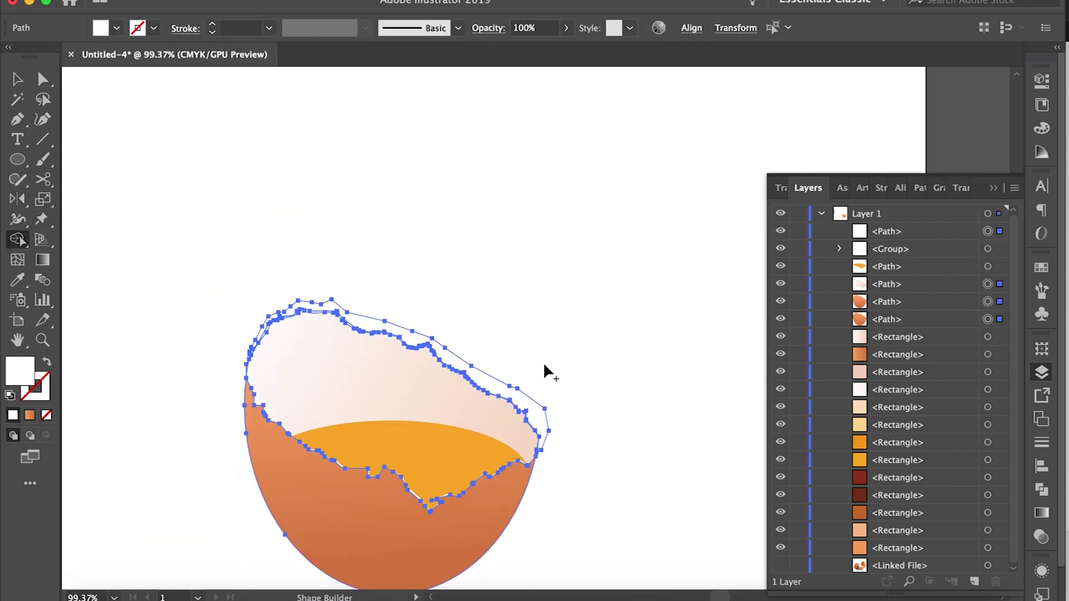
pyautogui.keyDown('alt'); pyautogui.click(490, 387); pyautogui.keyUp('alt')
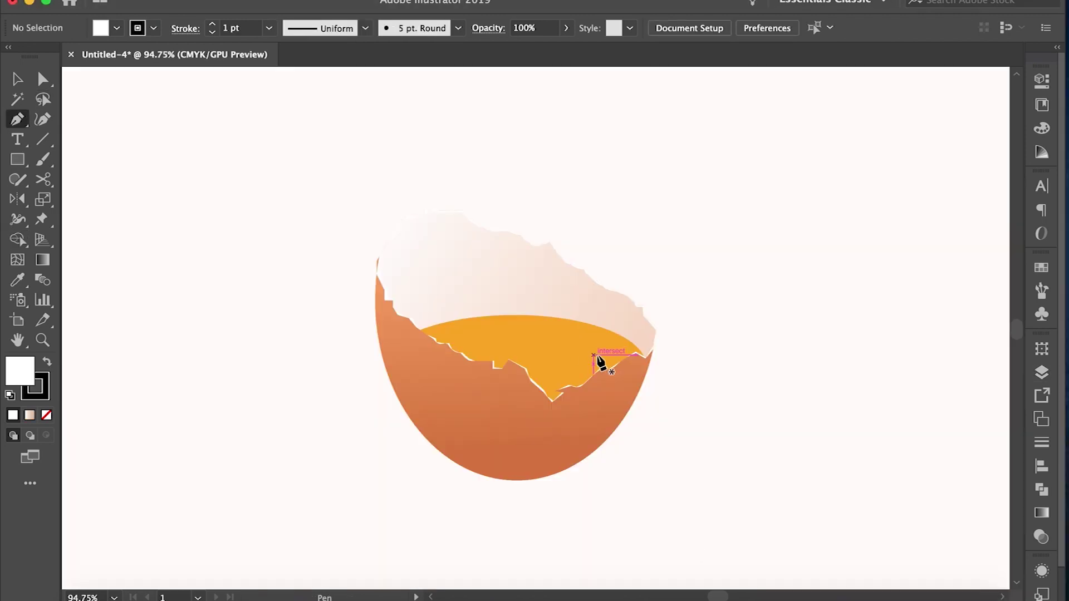
pyautogui.click(559, 342)
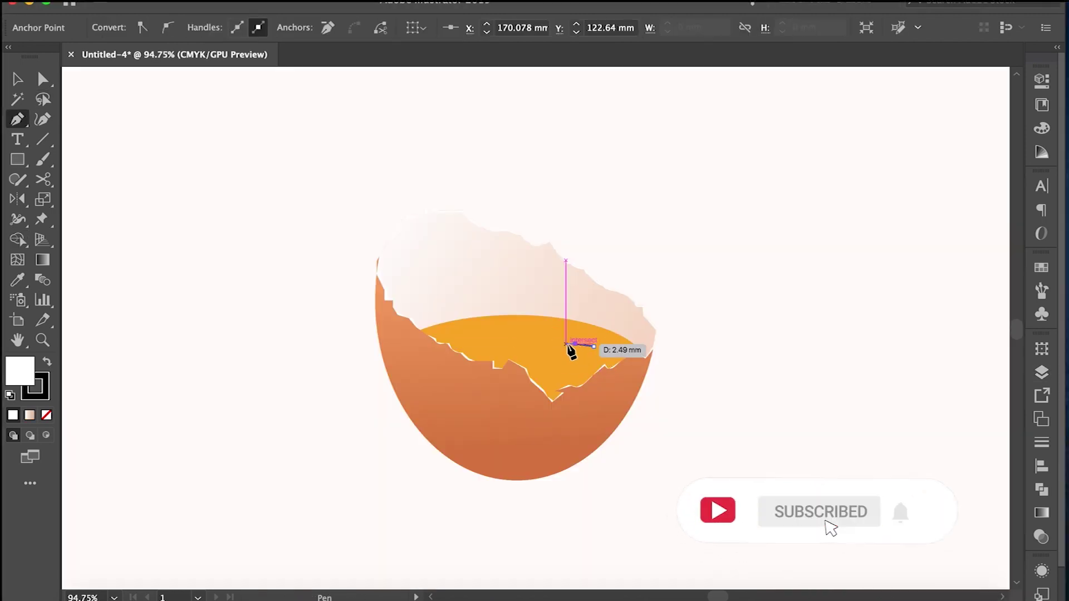
pyautogui.click(548, 338)
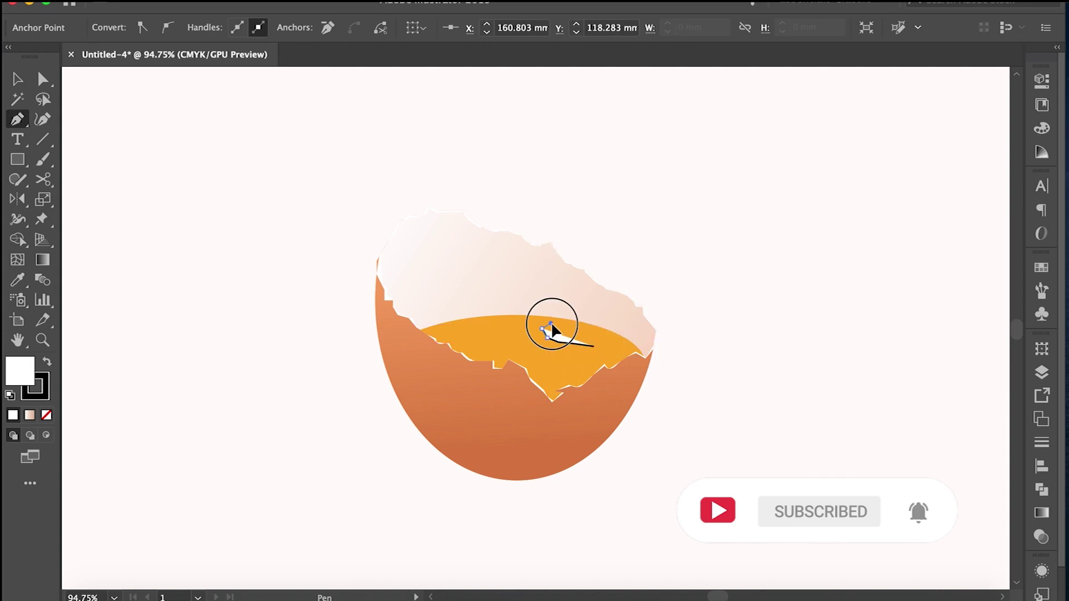
pyautogui.click(564, 319)
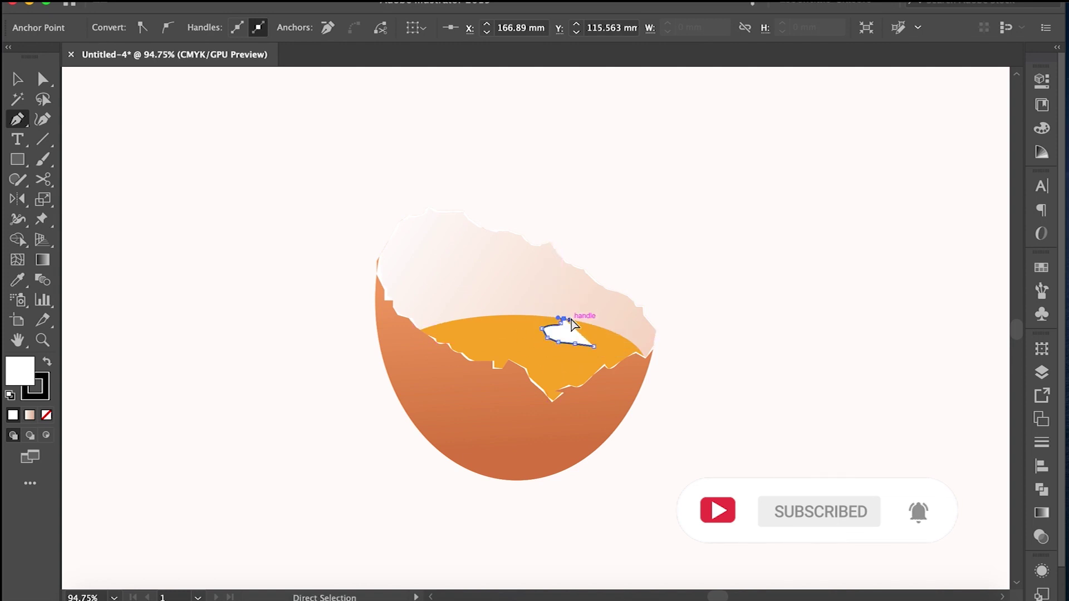
pyautogui.click(572, 322)
pyautogui.click(604, 333)
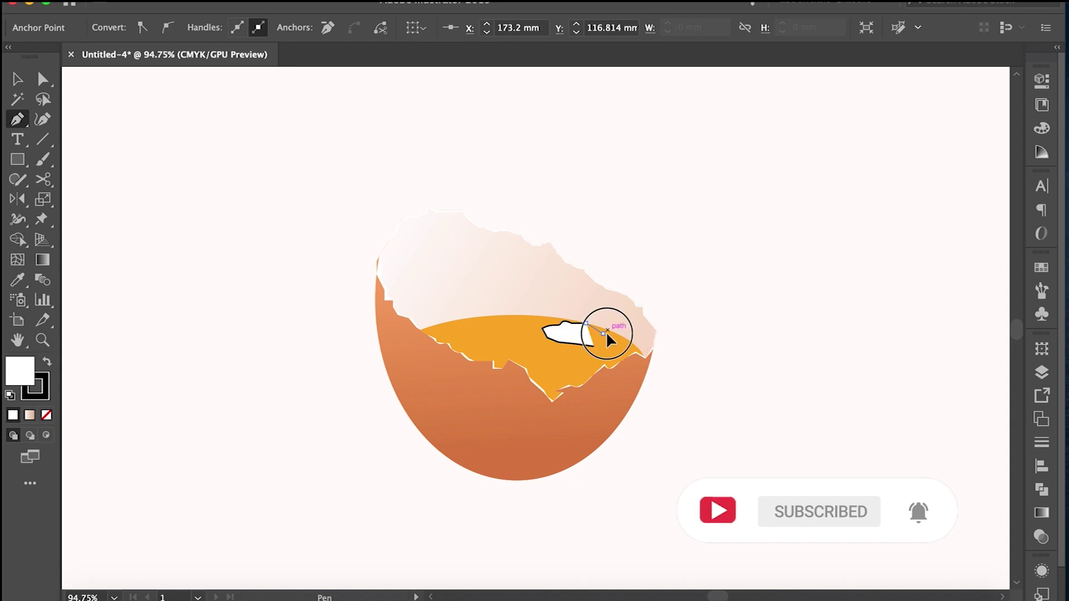
pyautogui.click(610, 339)
pyautogui.click(614, 337)
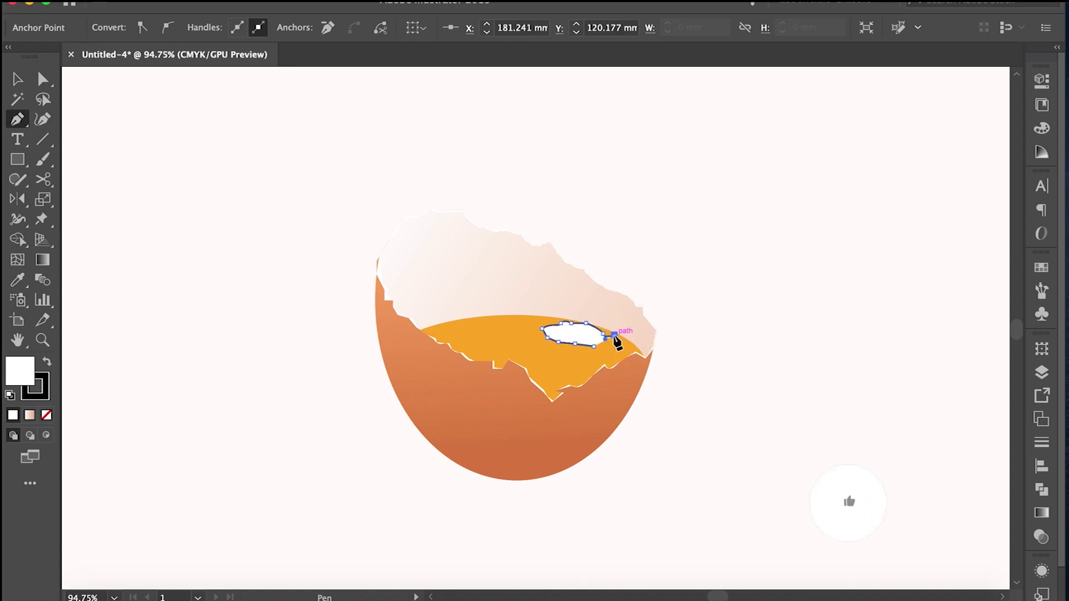
pyautogui.click(626, 344)
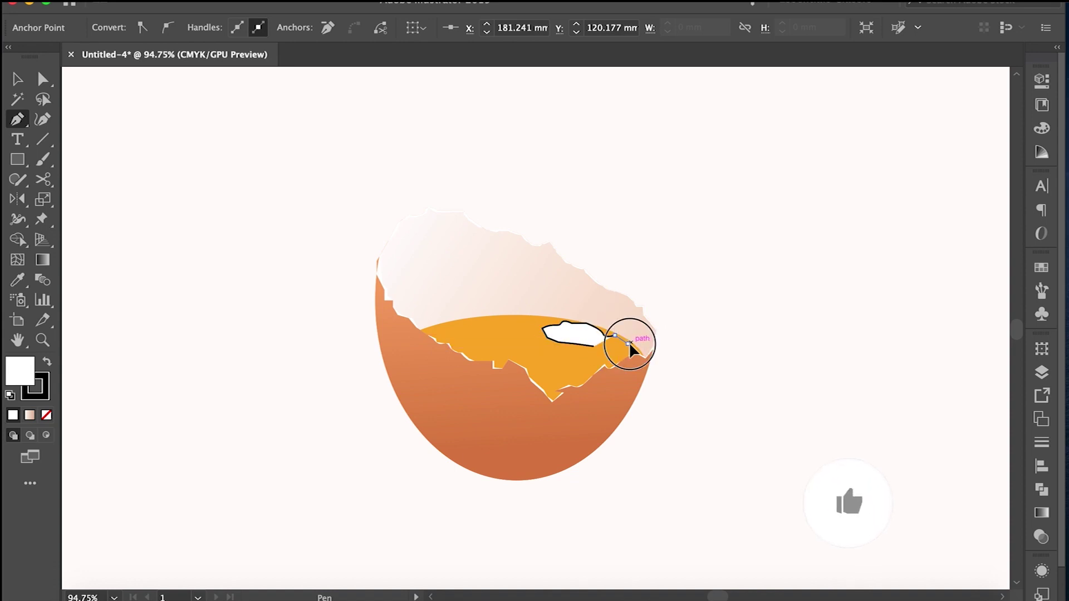
pyautogui.click(561, 352)
# Fill the yolk shadow shape with a darker orange and review the blend.
pyautogui.press('i')
pyautogui.click(130, 285)
pyautogui.click(19, 80)
pyautogui.click(440, 295)
pyautogui.hscroll(2, 557, 323)
pyautogui.scroll(-1, 557, 323)
pyautogui.click(647, 346)
pyautogui.click(650, 376)
pyautogui.hotkey('ctrl', '0')
# Pen-draw a closed highlight outline across the yolk's upper area.
pyautogui.press('p')
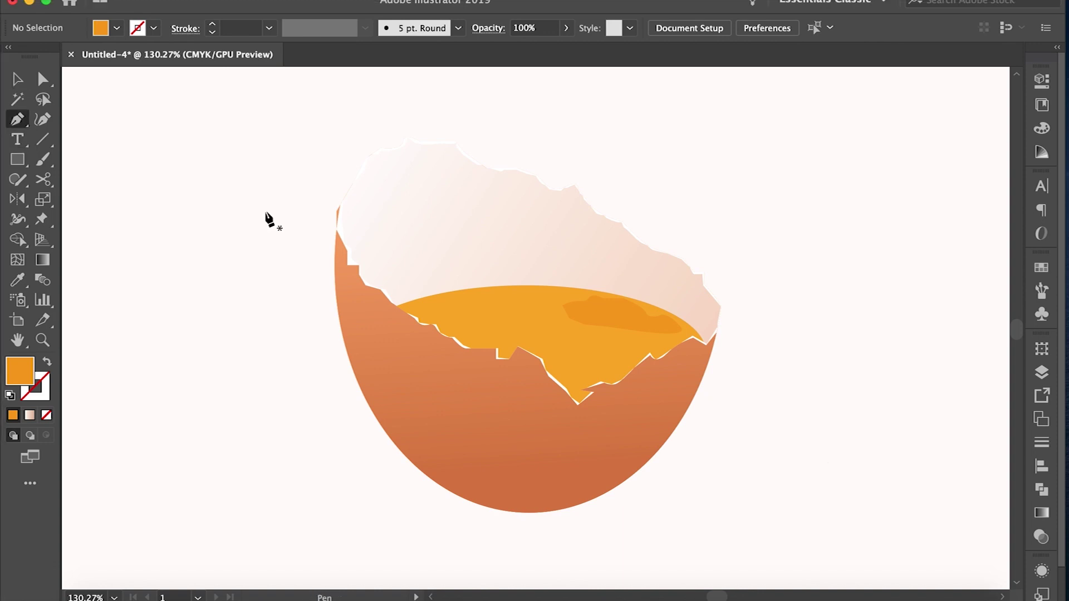
pyautogui.moveTo(647, 340); pyautogui.dragTo(662, 334)
pyautogui.click(594, 342)
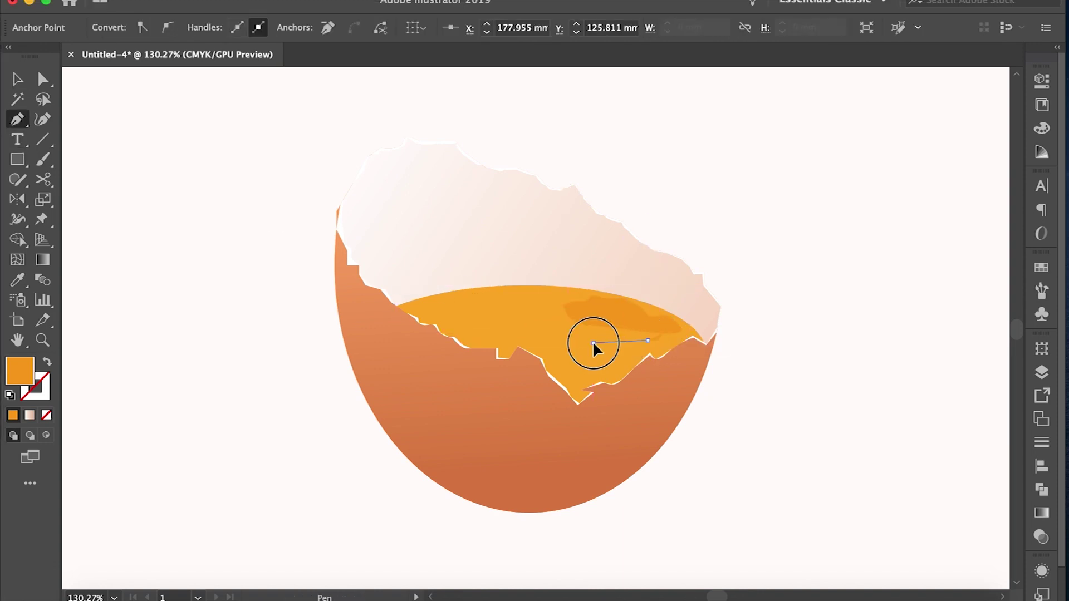
pyautogui.click(570, 341)
pyautogui.click(554, 340)
pyautogui.click(524, 325)
pyautogui.click(517, 306)
pyautogui.click(583, 314)
pyautogui.click(626, 318)
pyautogui.click(658, 340)
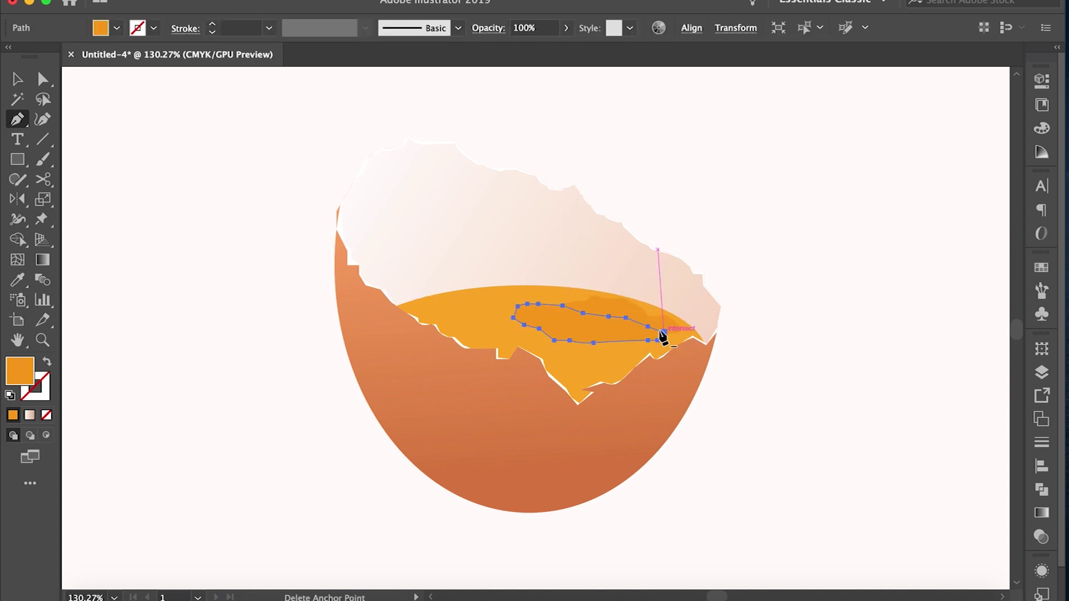
# Fill the highlight with an eyedropped pale peach colour.
pyautogui.hotkey('ctrl', 'alt', '0')
pyautogui.press('i')
pyautogui.click(170, 154)
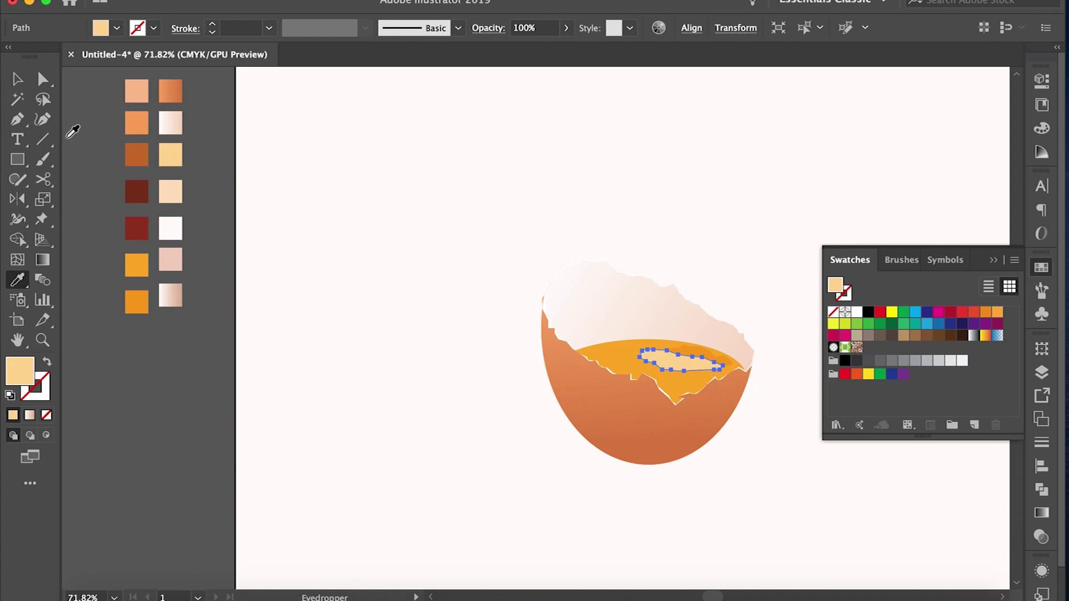
pyautogui.press('v')
pyautogui.click(172, 382)
pyautogui.scroll(5, 730, 375)
pyautogui.click(683, 347)
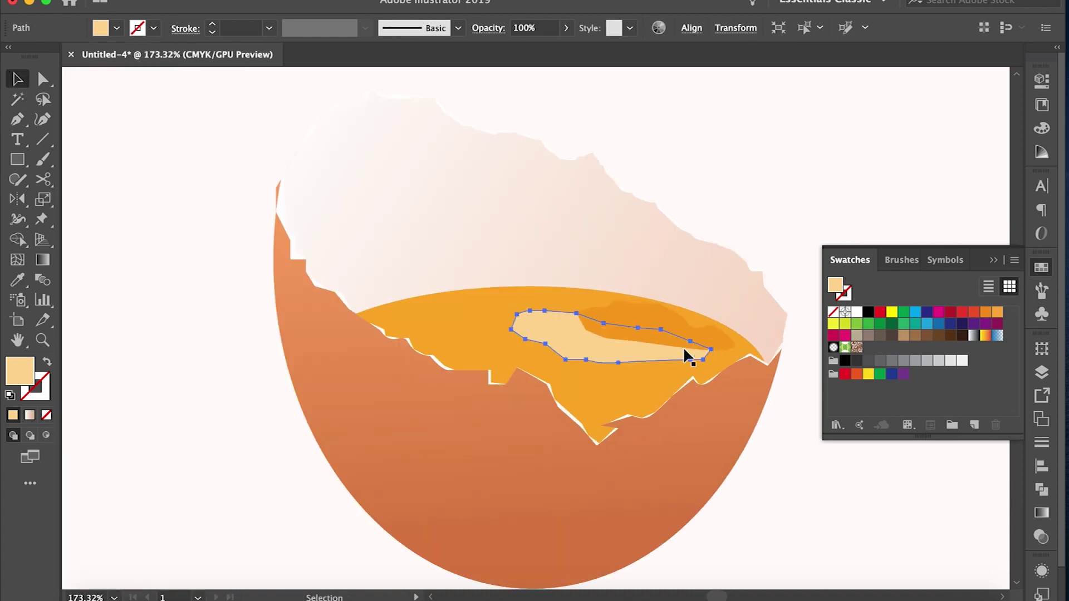
pyautogui.click(240, 181)
# Draw a small closed shape near the yolk's lower jagged edge.
pyautogui.moveTo(622, 389); pyautogui.dragTo(682, 383)
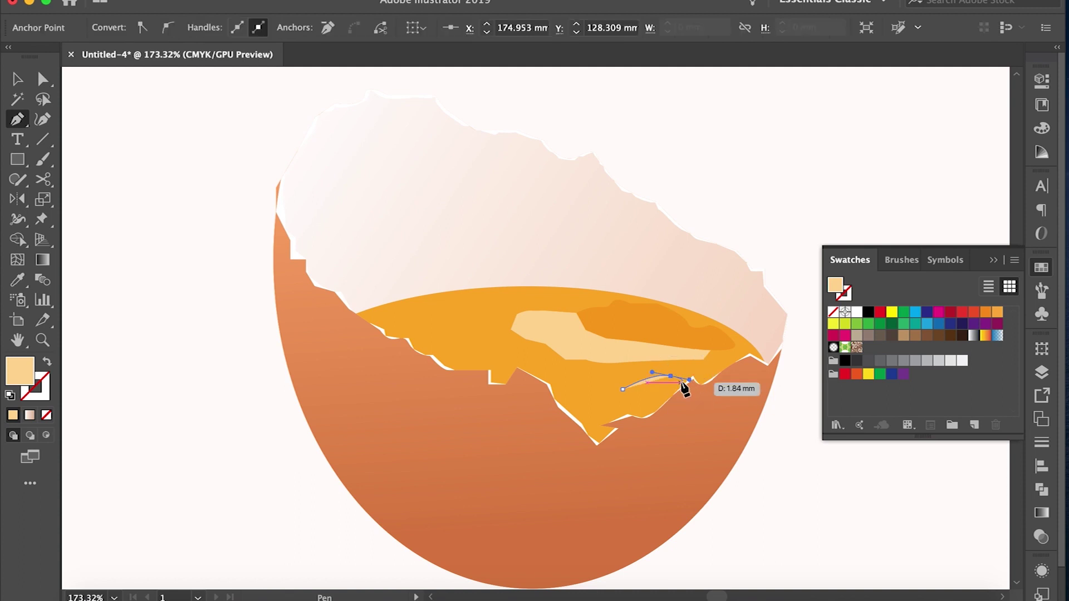
pyautogui.click(671, 395)
pyautogui.click(656, 405)
pyautogui.click(603, 397)
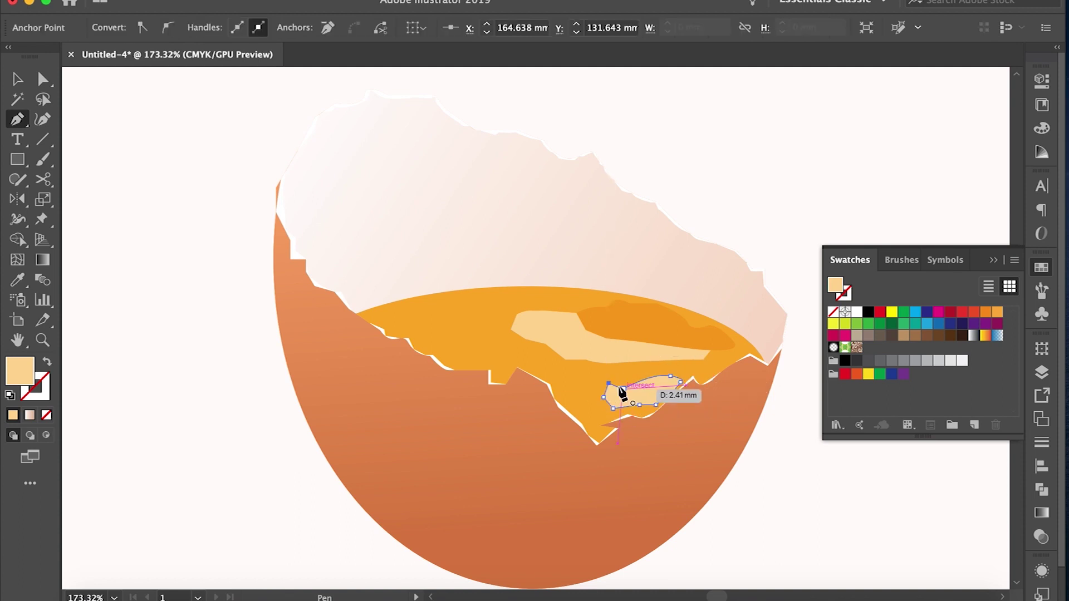
pyautogui.click(622, 389)
pyautogui.press('v')
pyautogui.scroll(-2, 622, 389)
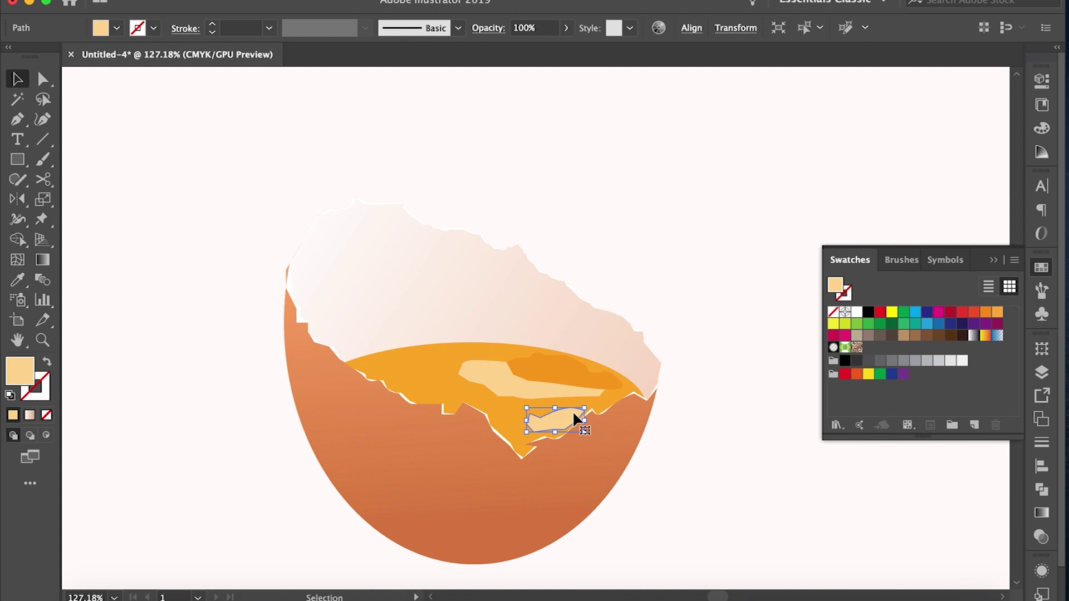
# Sample the shell gradient into the small shape, drop its middle stop and tint the right stop orange.
pyautogui.press('i')
pyautogui.click(496, 316)
pyautogui.click(1039, 522)
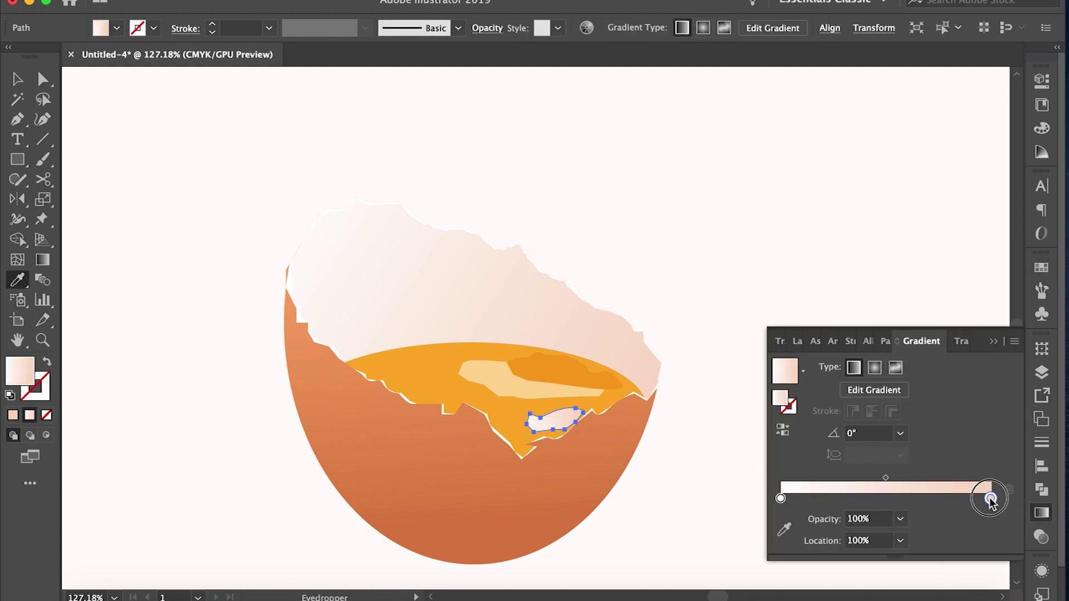
pyautogui.doubleClick(991, 499)
pyautogui.click(782, 498)
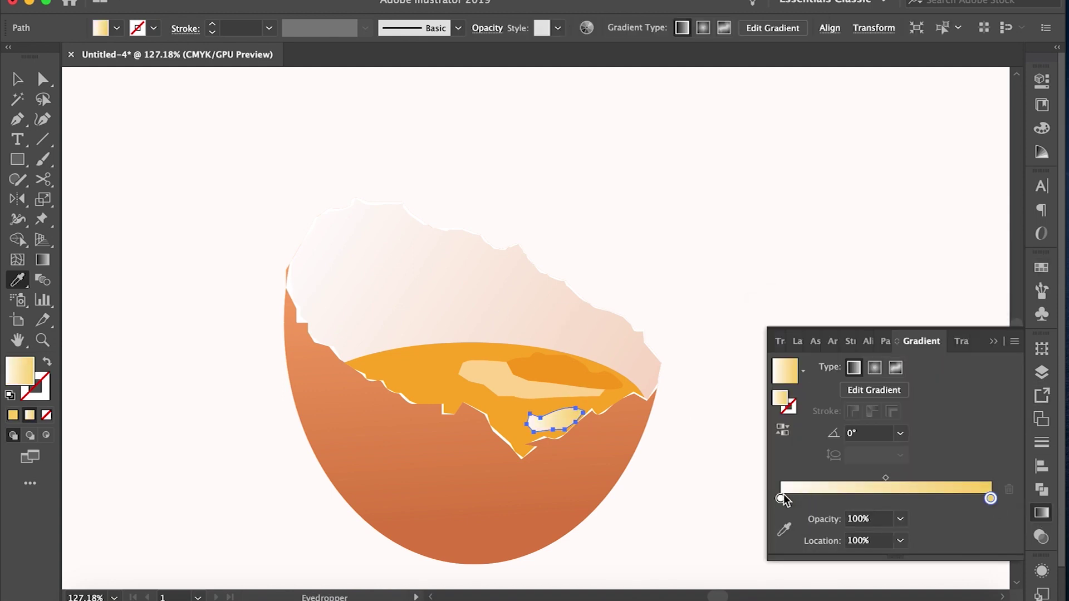
pyautogui.moveTo(900, 499); pyautogui.dragTo(891, 524)
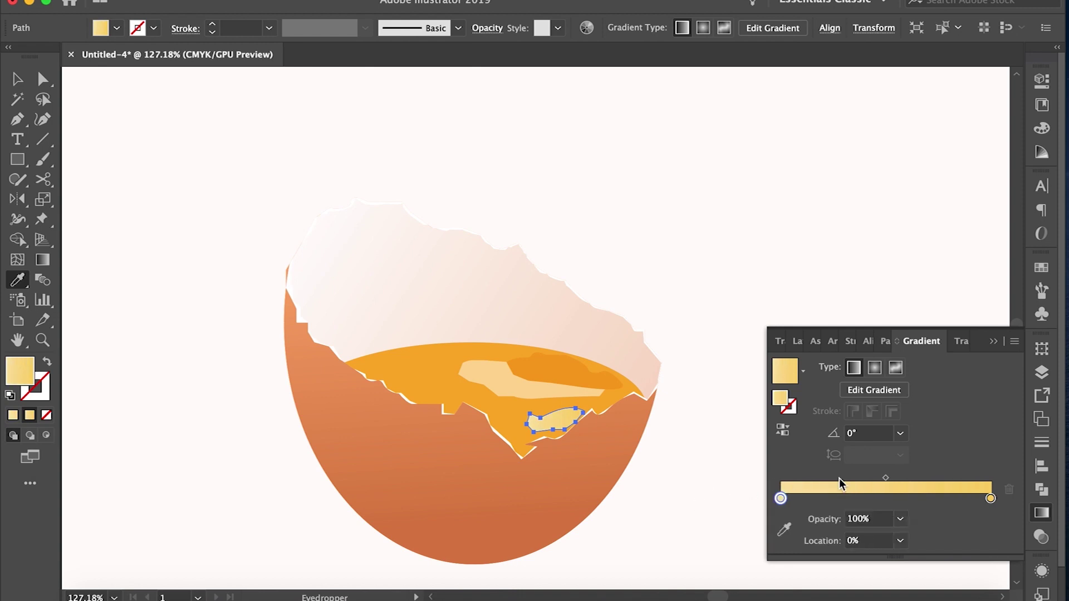
pyautogui.doubleClick(990, 498)
pyautogui.moveTo(927, 390); pyautogui.dragTo(938, 390)
pyautogui.moveTo(868, 368); pyautogui.dragTo(877, 369)
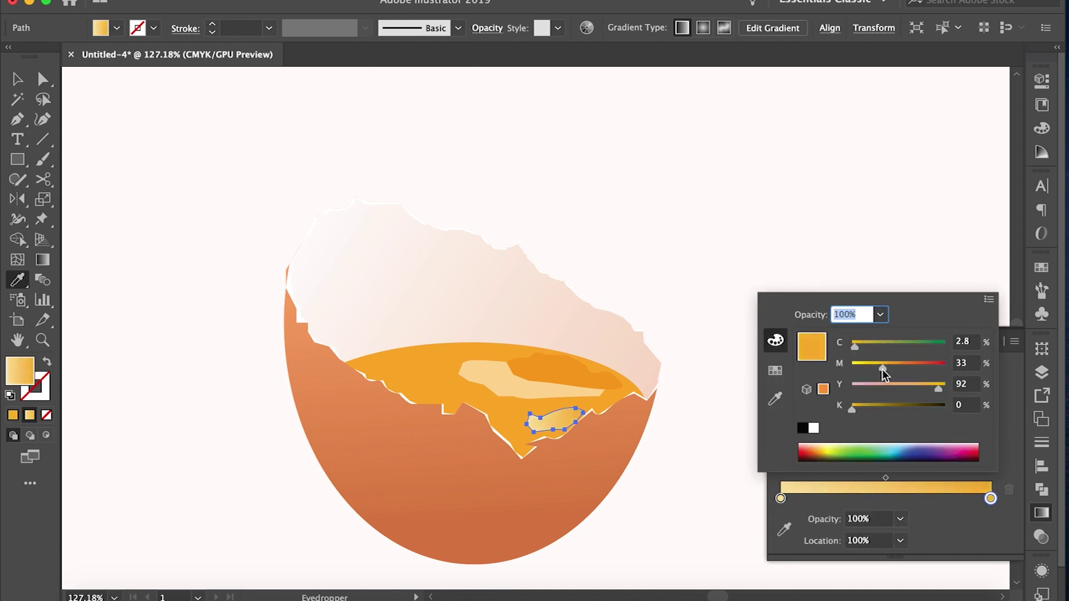
pyautogui.press('Escape')
# Reverse the gradient and run it left to right across the small lower yolk shape.
pyautogui.press('v')
pyautogui.click(679, 452)
pyautogui.click(558, 410)
pyautogui.click(783, 430)
pyautogui.click(704, 445)
pyautogui.click(557, 420)
pyautogui.press('g')
pyautogui.moveTo(506, 413); pyautogui.dragTo(615, 435)
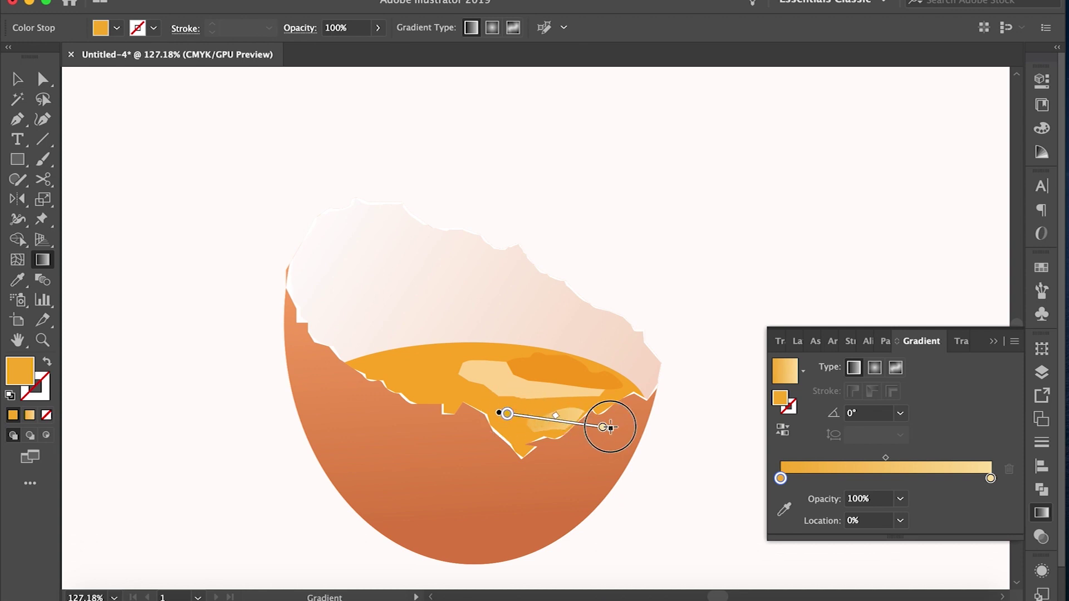
# Apply the orange-to-cream gradient to the upper highlight, angled across the shape.
pyautogui.keyDown('ctrl'); pyautogui.click(466, 372); pyautogui.keyUp('ctrl')
pyautogui.press('v')
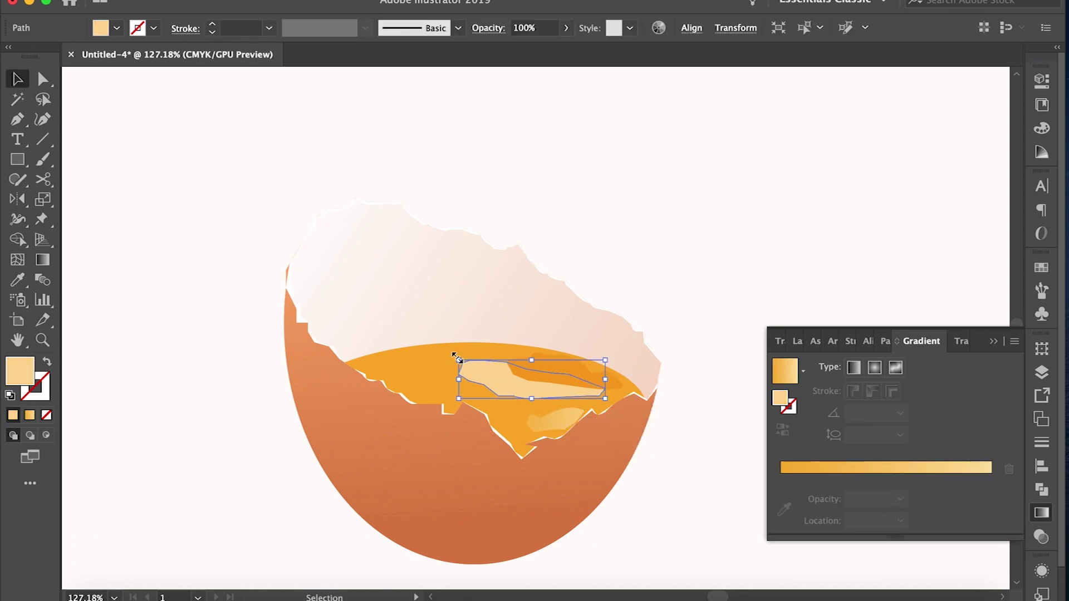
pyautogui.click(50, 266)
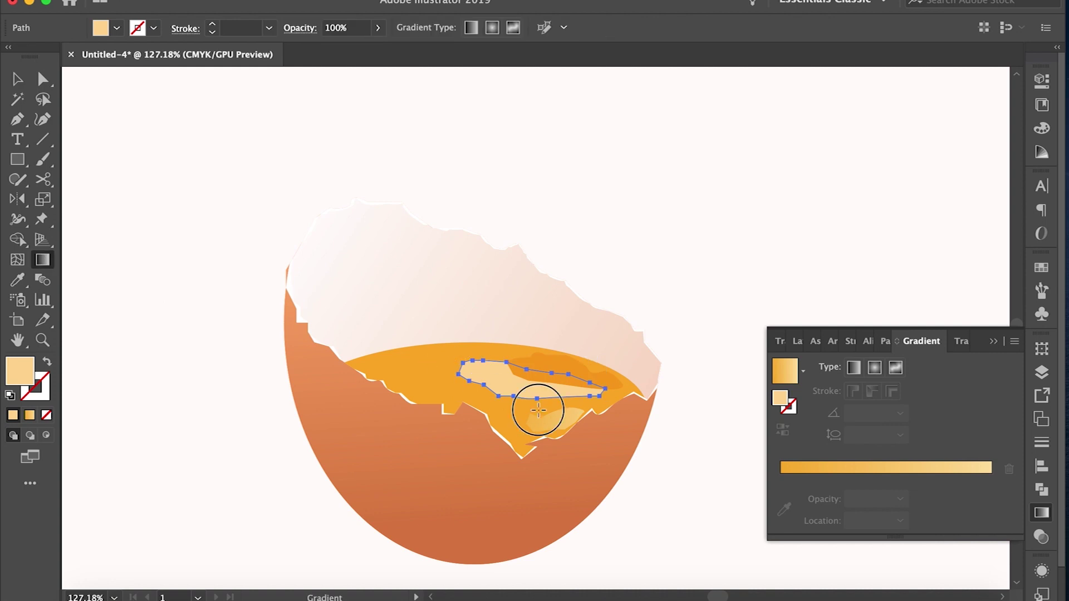
pyautogui.click(954, 470)
pyautogui.moveTo(492, 367)
pyautogui.mouseDown()
pyautogui.moveTo(474, 394)
pyautogui.moveTo(442, 397)
pyautogui.mouseUp()
pyautogui.press('v')
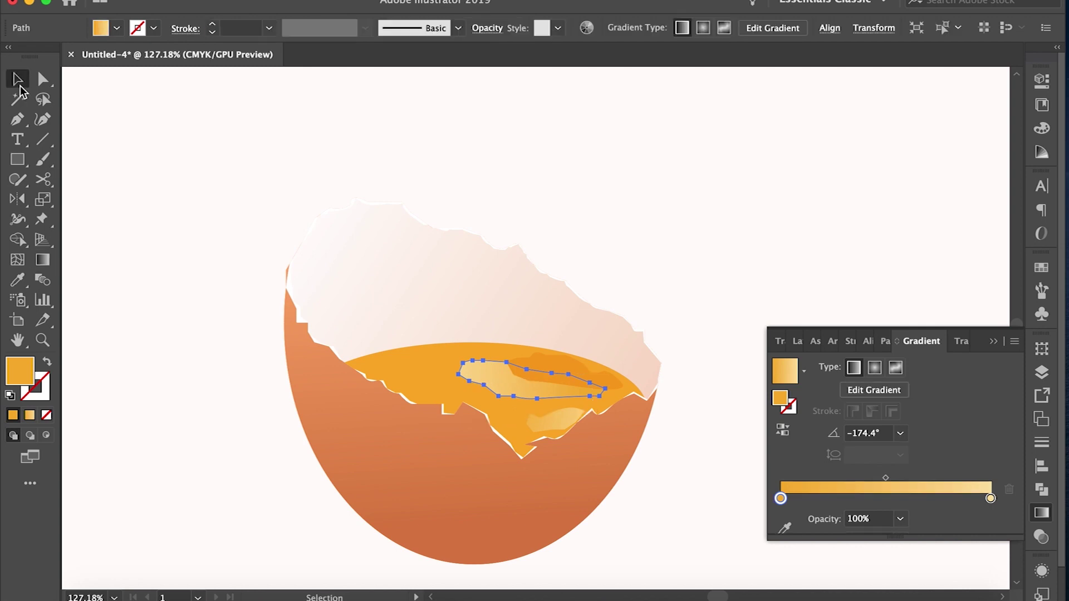
pyautogui.click(650, 239)
pyautogui.click(577, 415)
# Pen-draw a small curved shape along the yolk's right edge.
pyautogui.click(18, 120)
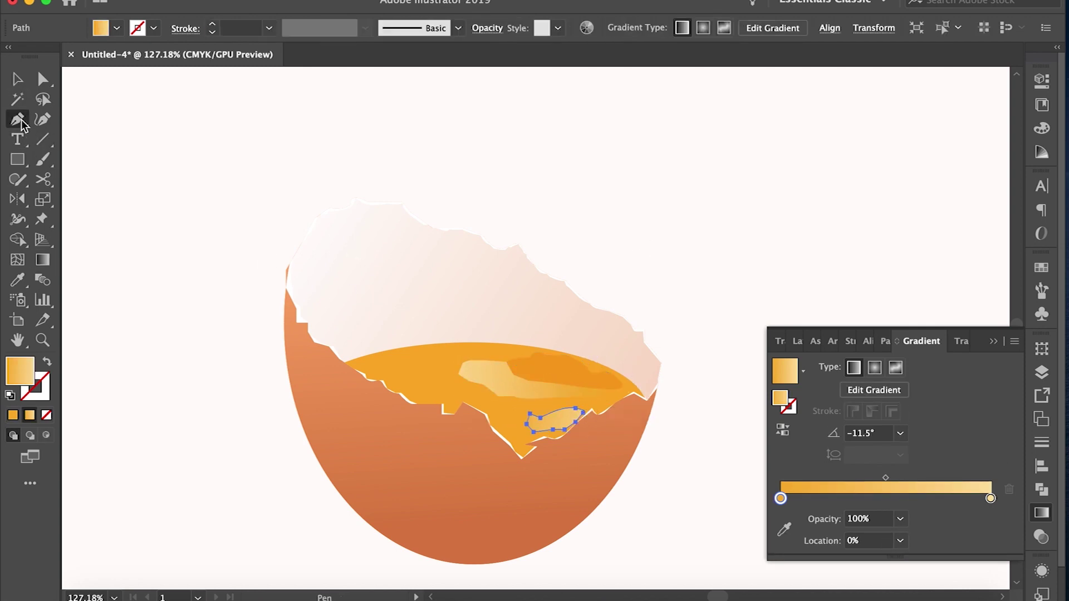
pyautogui.click(597, 361)
pyautogui.click(645, 384)
pyautogui.click(613, 399)
pyautogui.moveTo(615, 380); pyautogui.dragTo(621, 375)
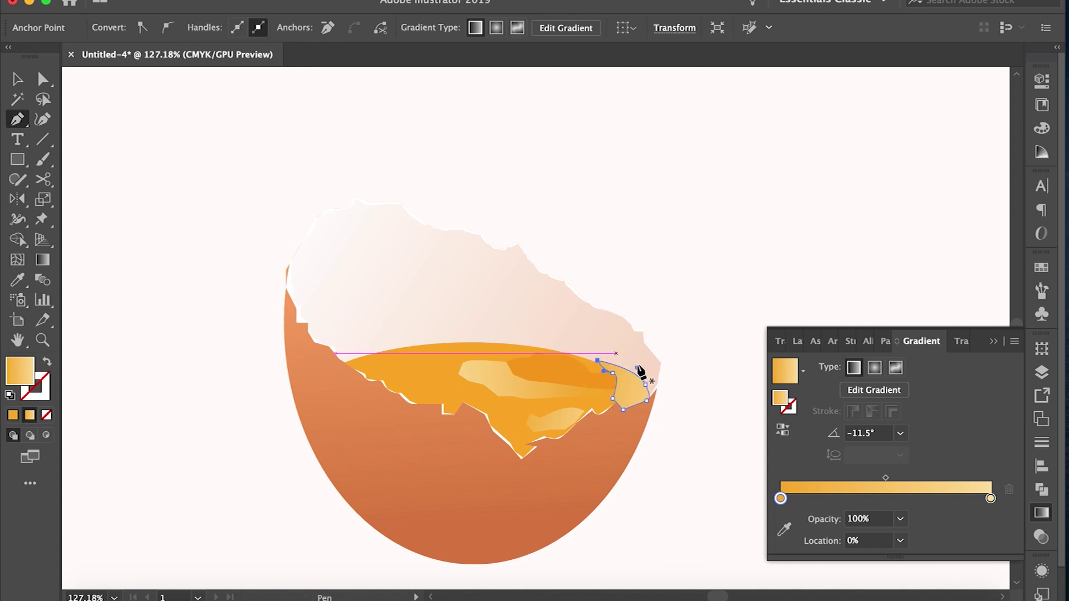
# Give the shape the yolk gradient with a deeper orange right stop, angled along the edge.
pyautogui.press('i')
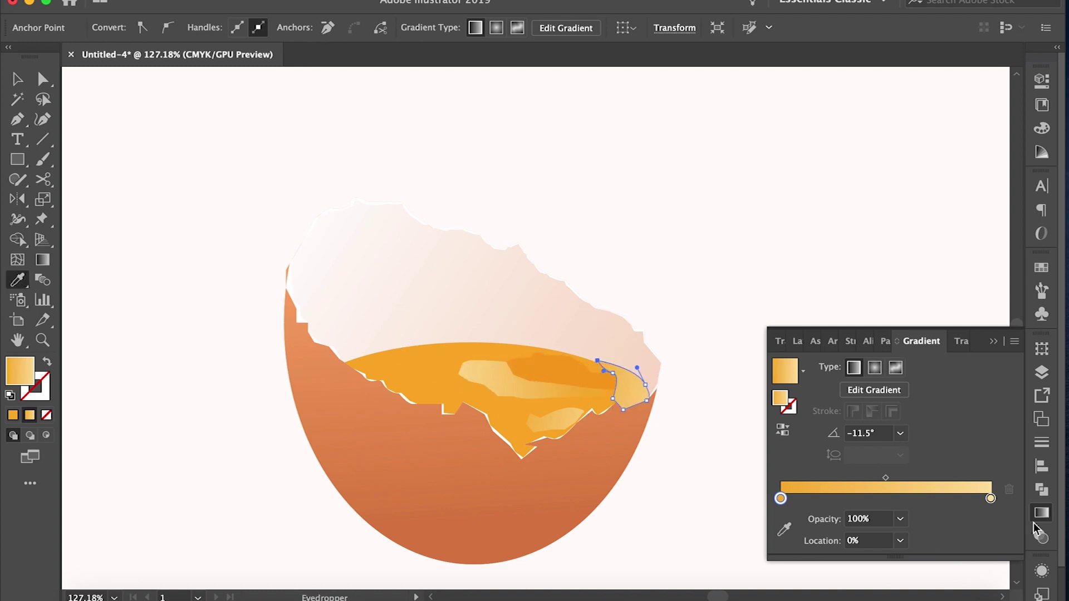
pyautogui.doubleClick(991, 499)
pyautogui.moveTo(861, 368)
pyautogui.mouseDown()
pyautogui.moveTo(924, 388)
pyautogui.moveTo(884, 370)
pyautogui.moveTo(894, 370)
pyautogui.mouseUp()
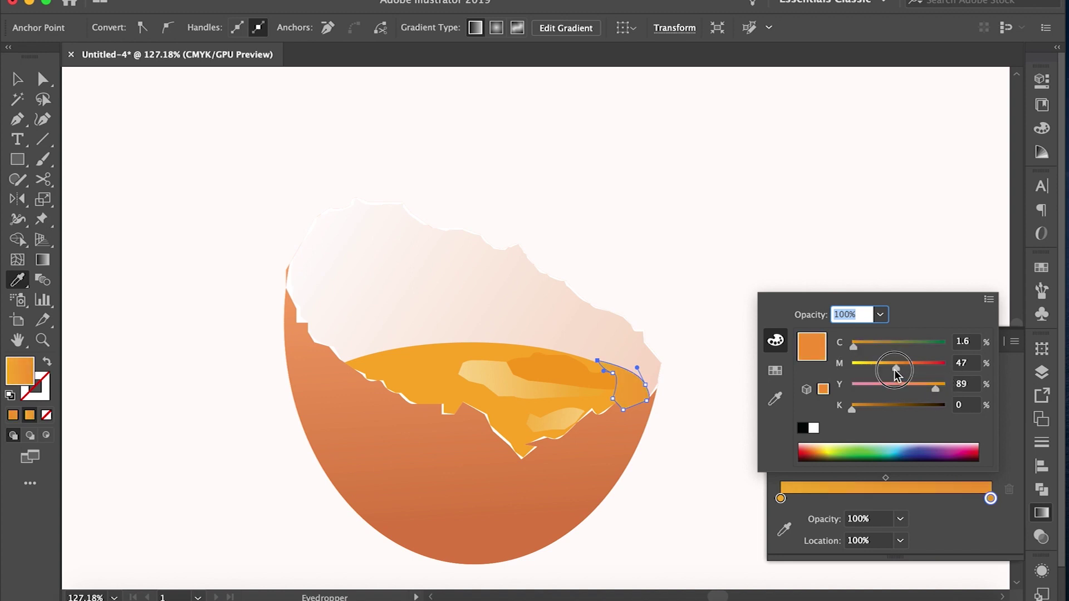
pyautogui.click(878, 504)
pyautogui.press('g')
pyautogui.moveTo(586, 363)
pyautogui.mouseDown()
pyautogui.moveTo(657, 438)
pyautogui.moveTo(646, 389)
pyautogui.mouseUp()
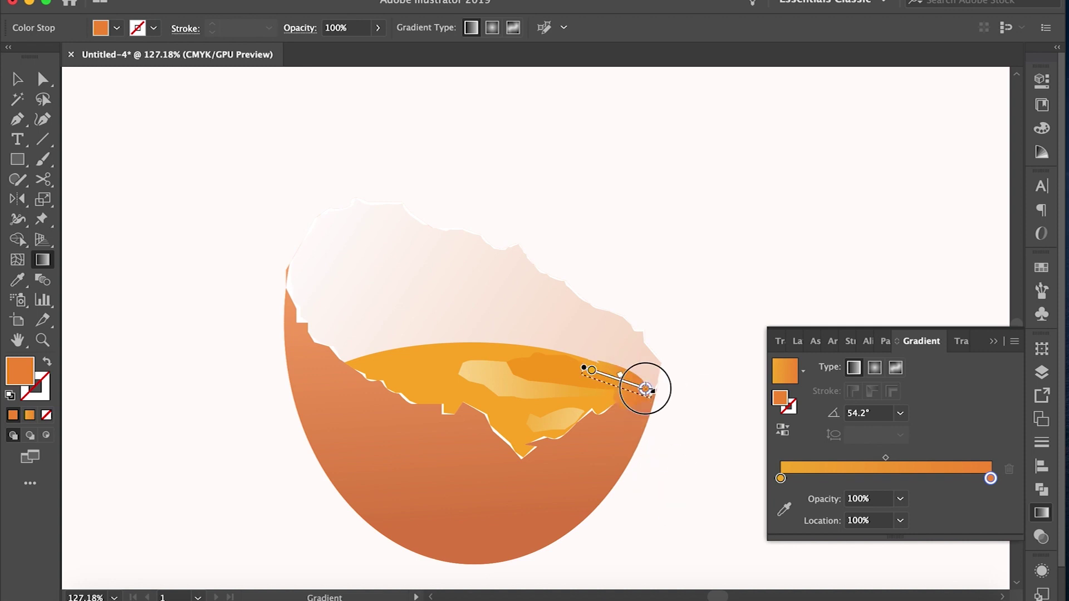
pyautogui.click(8, 81)
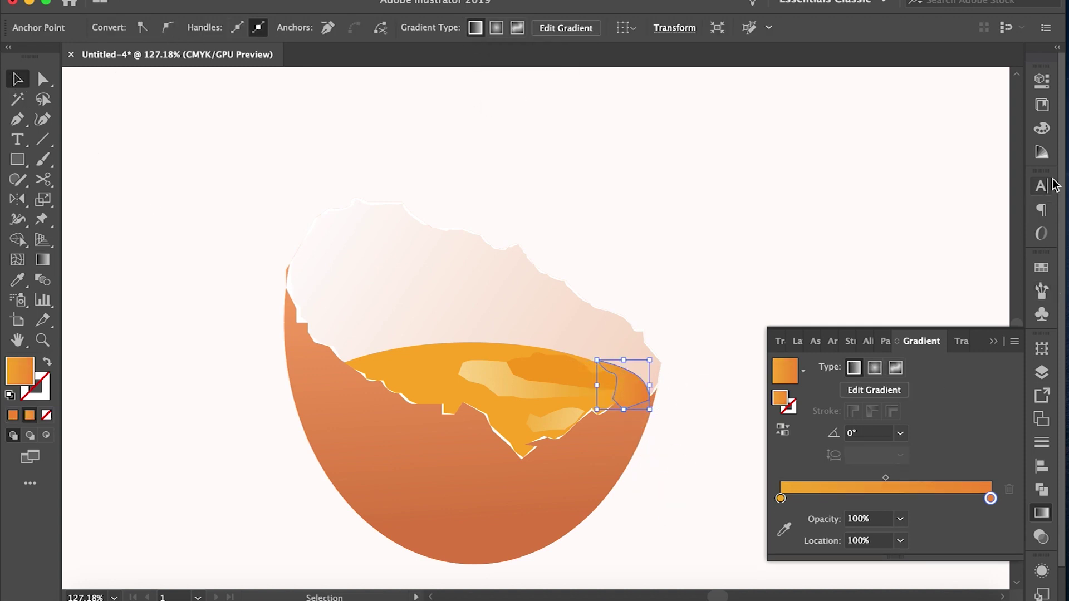
pyautogui.click(1041, 372)
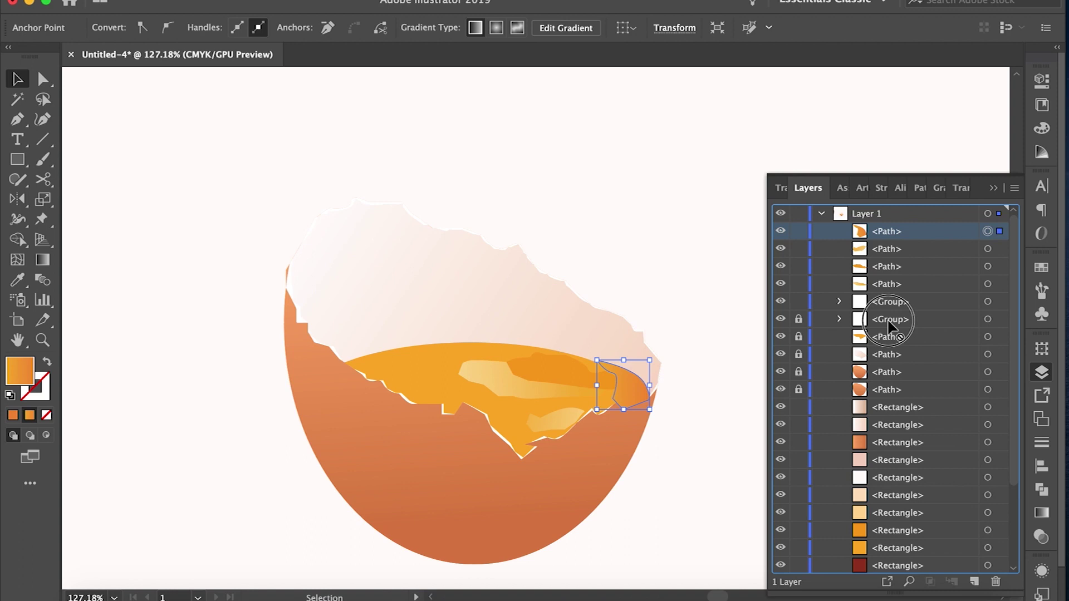
# Reshape the anchors at the yolk's right tip.
pyautogui.press('a')
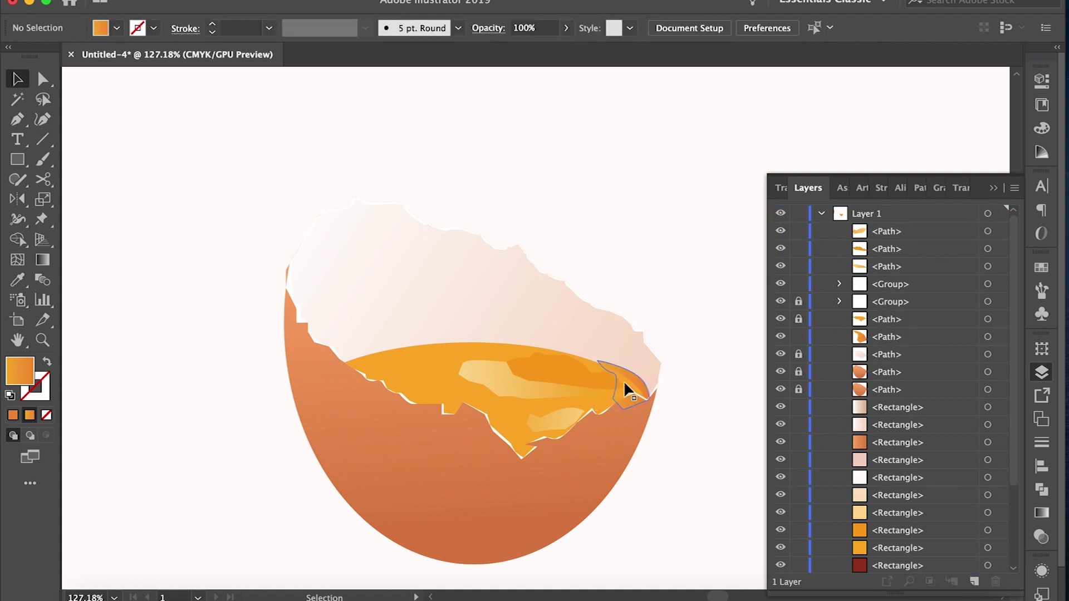
pyautogui.click(624, 380)
pyautogui.scroll(5, 630, 372)
pyautogui.moveTo(528, 333); pyautogui.dragTo(525, 334)
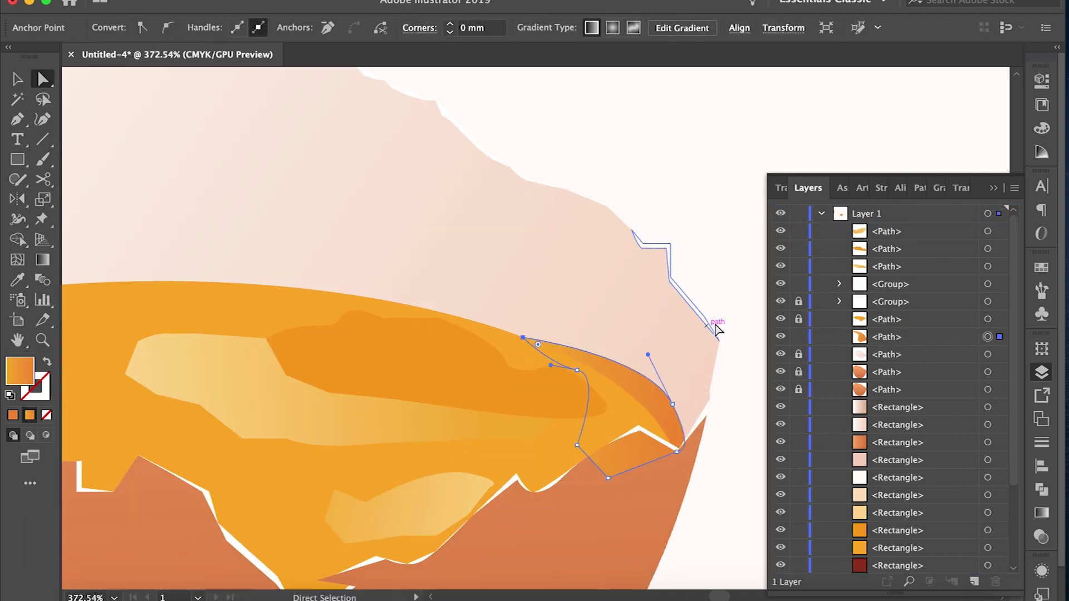
pyautogui.moveTo(649, 393); pyautogui.dragTo(580, 440)
# Pen-draw a new curved highlight shape on the yolk.
pyautogui.click(18, 120)
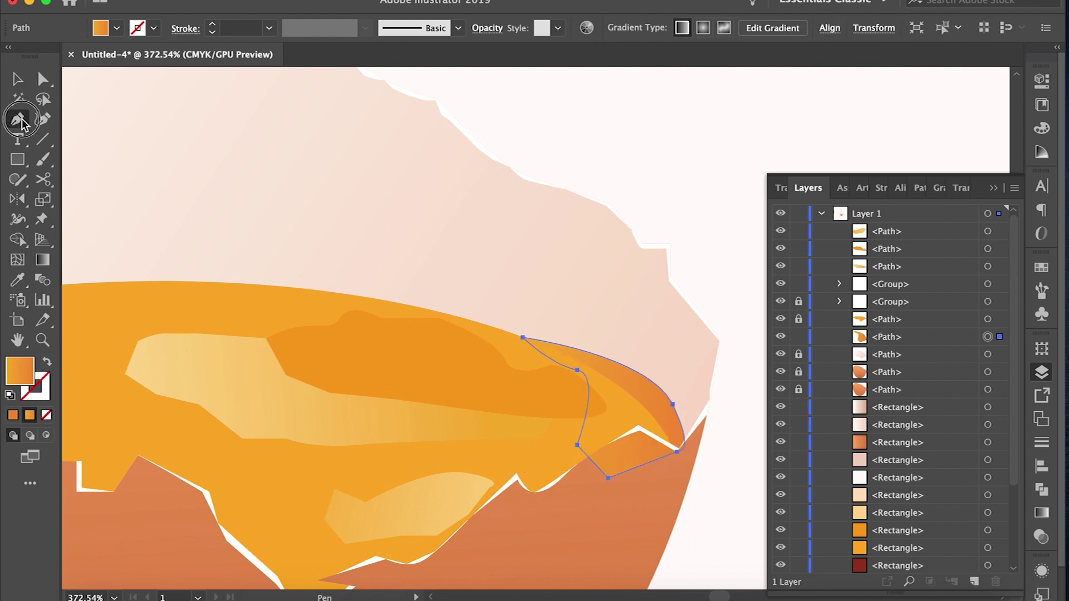
pyautogui.click(649, 425)
pyautogui.click(576, 371)
pyautogui.moveTo(577, 370)
pyautogui.mouseDown()
pyautogui.moveTo(545, 361)
pyautogui.moveTo(583, 359)
pyautogui.mouseUp()
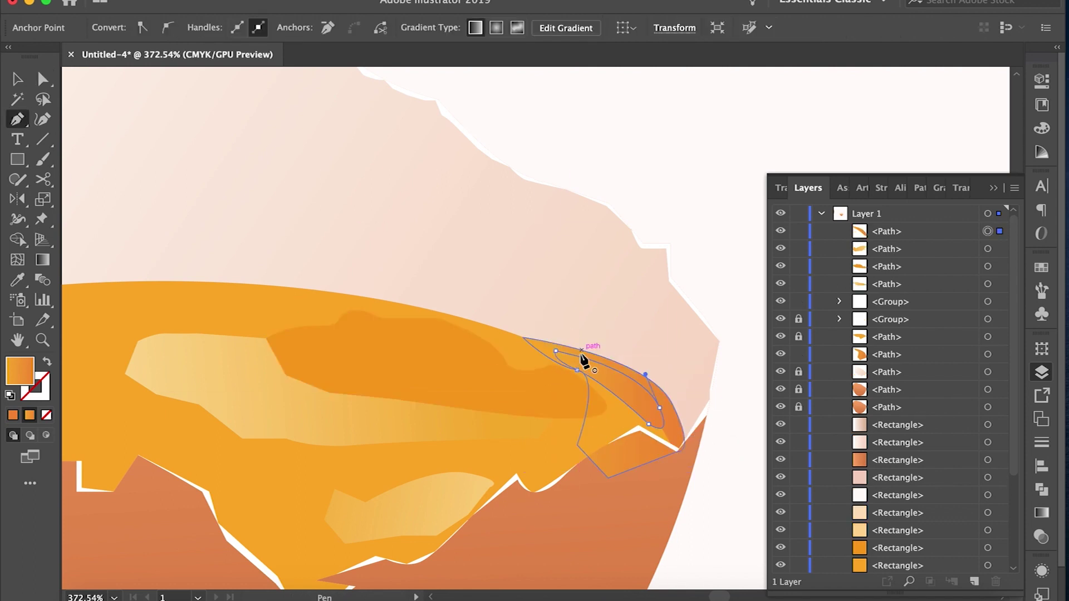
# Apply the light yellow gradient along the highlight, with its end stop at 0% opacity.
pyautogui.press('i')
pyautogui.click(305, 410)
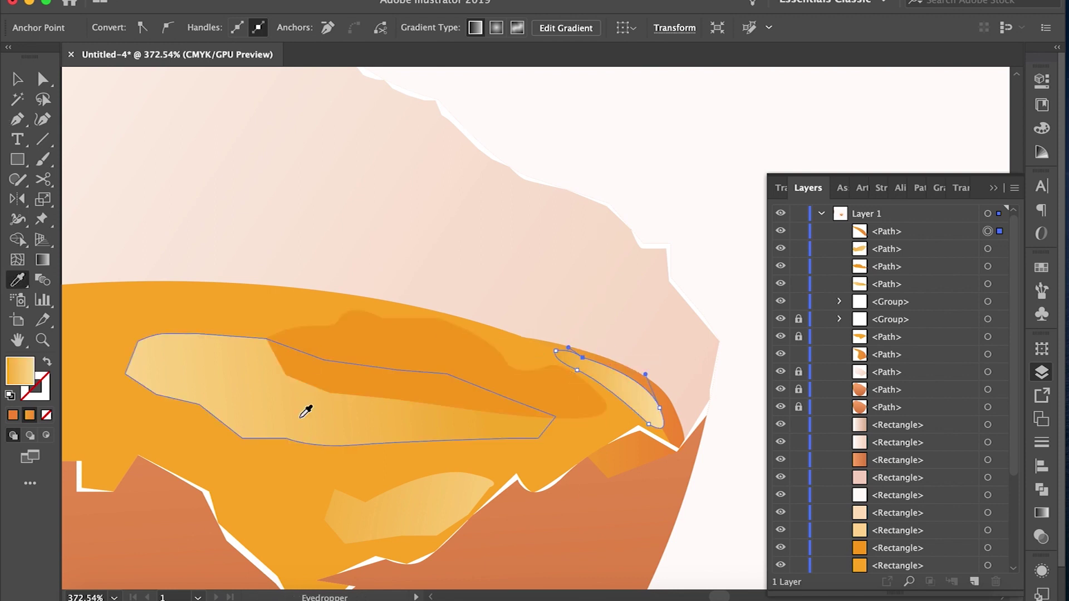
pyautogui.press('g')
pyautogui.moveTo(545, 368); pyautogui.dragTo(677, 419)
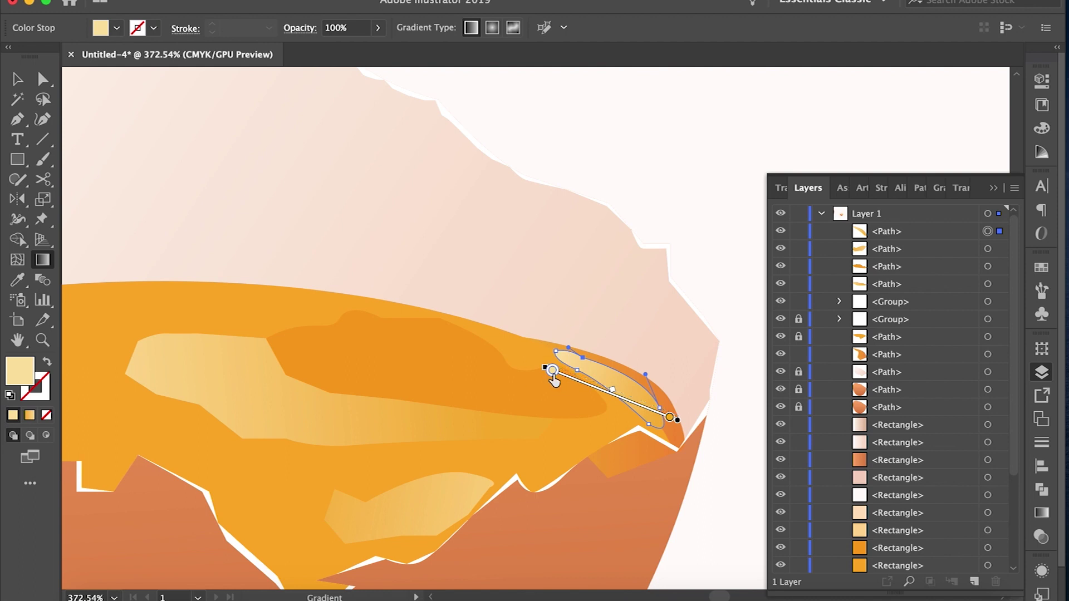
pyautogui.click(1044, 513)
pyautogui.click(900, 556)
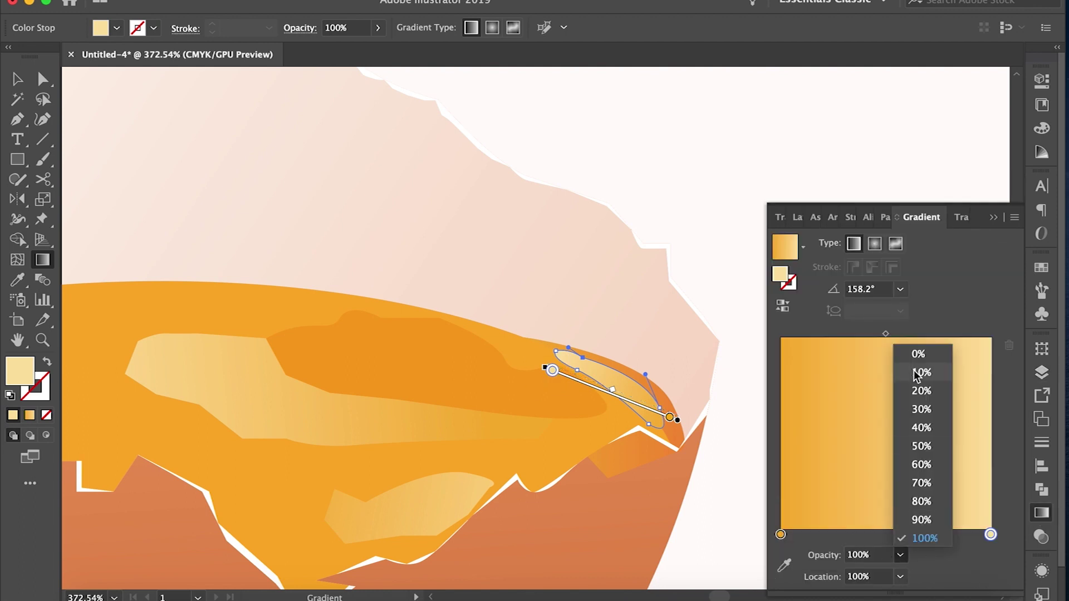
pyautogui.click(919, 354)
# Copy the fading gradient onto the large pale yolk highlight, running right to left.
pyautogui.press('v')
pyautogui.hotkey('ctrl', 'shift', 'a')
pyautogui.hotkey('ctrl', '0')
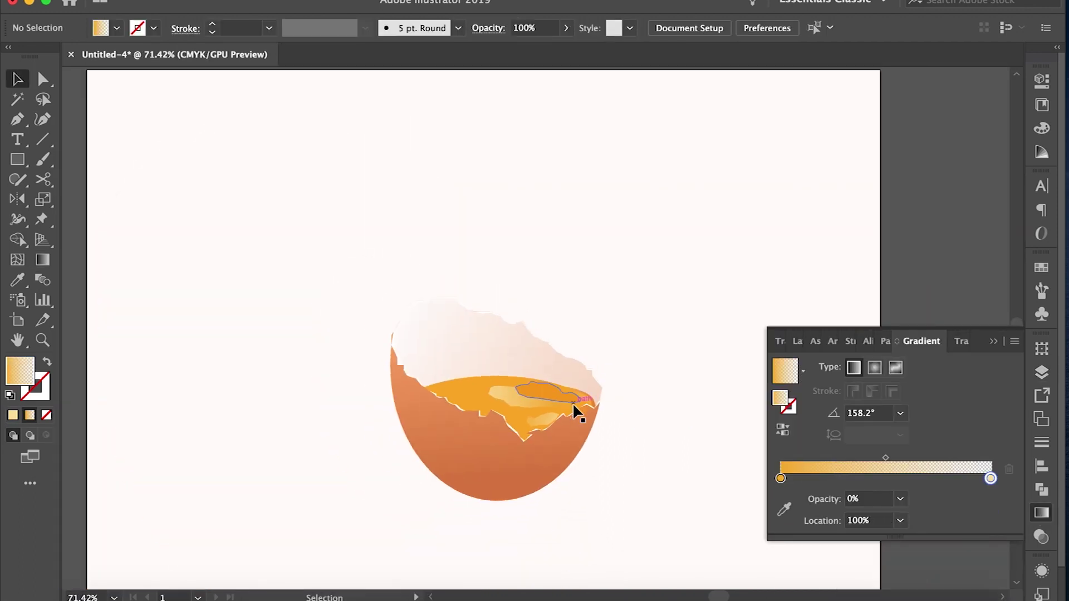
pyautogui.click(553, 394)
pyautogui.click(584, 397)
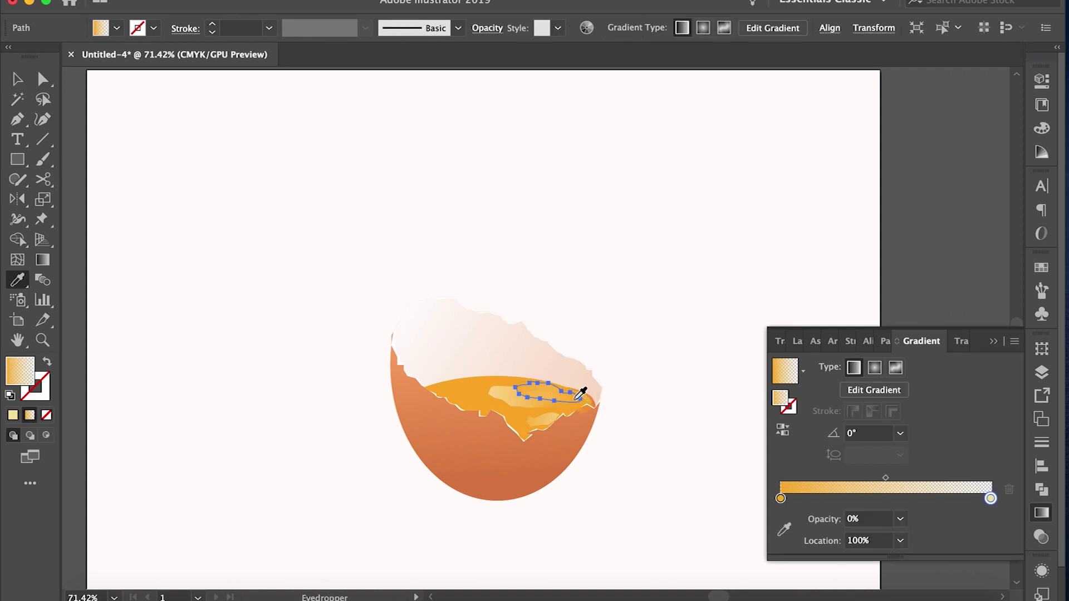
pyautogui.scroll(3, 580, 401)
pyautogui.press('g')
pyautogui.moveTo(503, 341); pyautogui.dragTo(648, 440)
pyautogui.moveTo(635, 362); pyautogui.dragTo(468, 387)
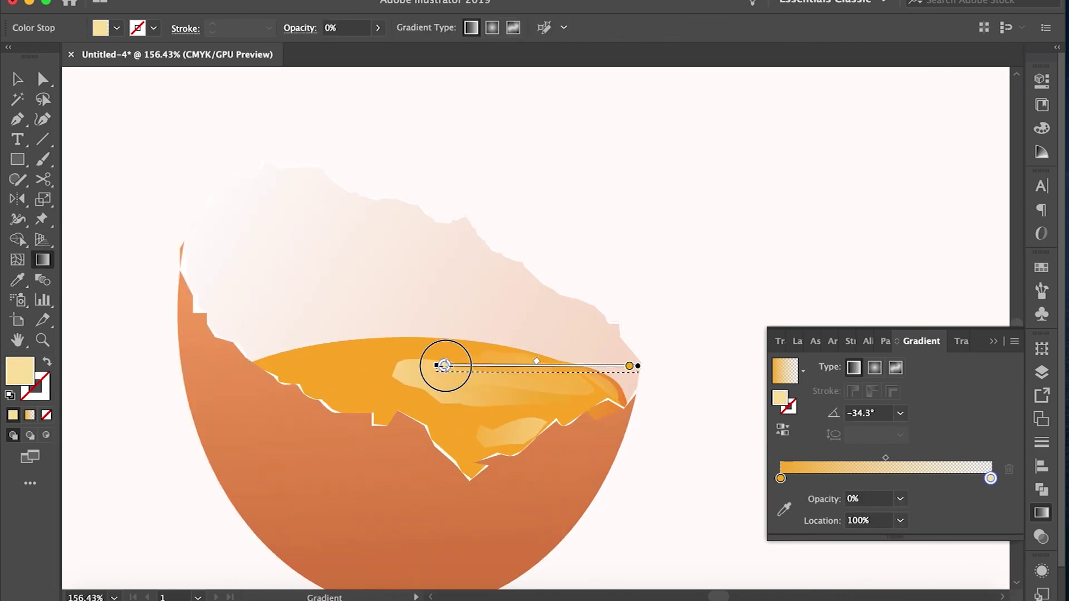
# Make the large highlight's left gradient stop fully transparent too.
pyautogui.press('v')
pyautogui.hotkey('ctrl', 'shift', 'a')
pyautogui.click(449, 384)
pyautogui.doubleClick(990, 499)
pyautogui.press('Escape')
pyautogui.click(781, 499)
pyautogui.doubleClick(781, 499)
pyautogui.press('Escape')
pyautogui.click(901, 519)
pyautogui.click(919, 318)
# Deselect the highlight and zoom out to view the whole egg.
pyautogui.press('g')
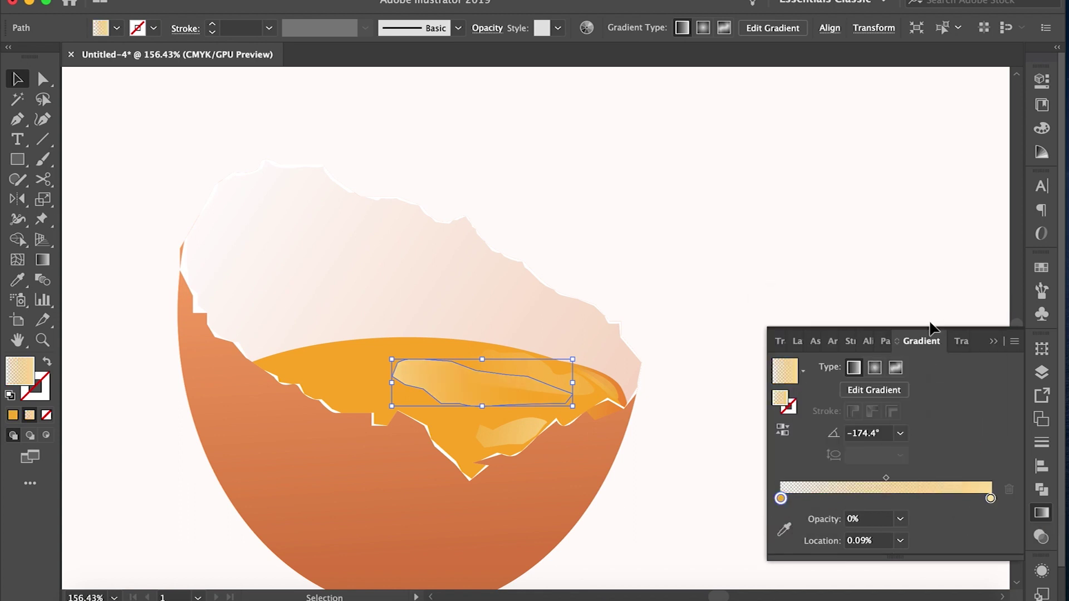
pyautogui.press('v')
pyautogui.click(635, 204)
pyautogui.hotkey('ctrl', '0')
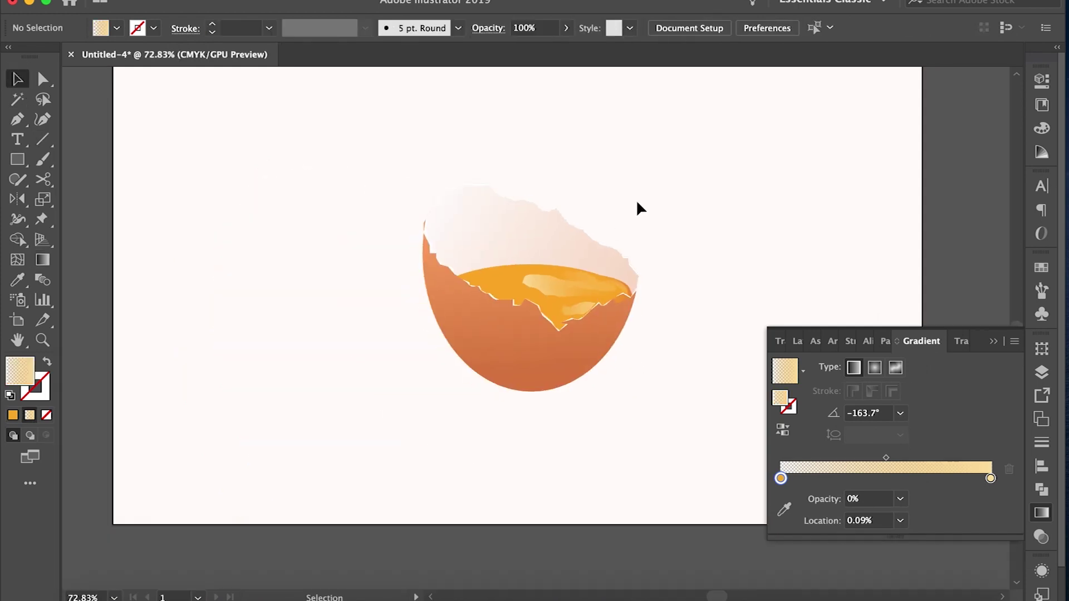
pyautogui.scroll(2, 670, 295)
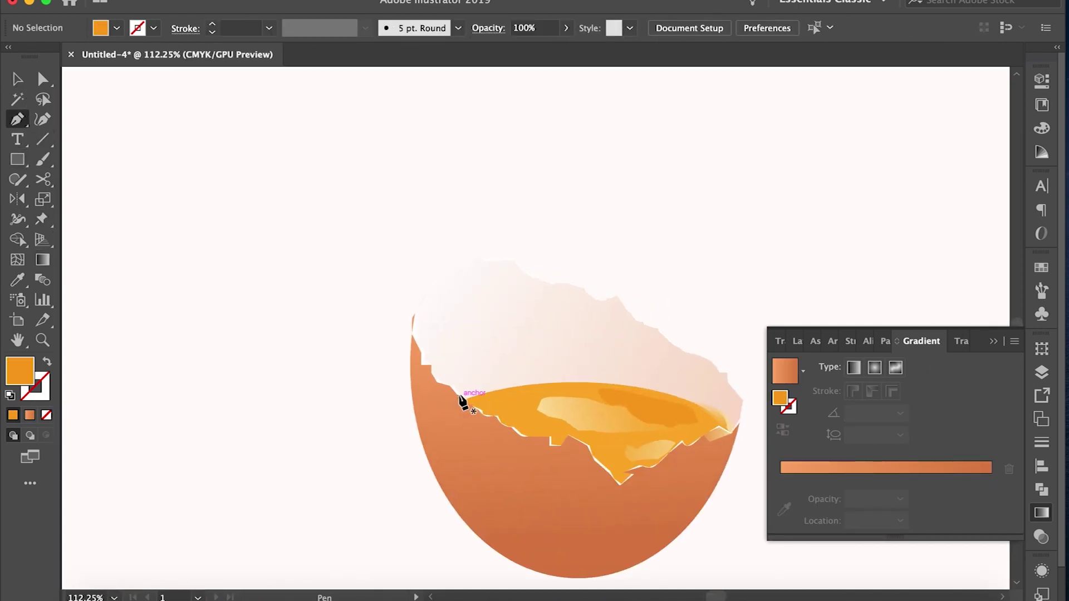
# Draw a thin curve on the yolk's left rim with a diagonal beige-to-transparent gradient.
pyautogui.moveTo(478, 386)
pyautogui.mouseDown()
pyautogui.moveTo(475, 405)
pyautogui.moveTo(531, 395)
pyautogui.mouseUp()
pyautogui.click(43, 79)
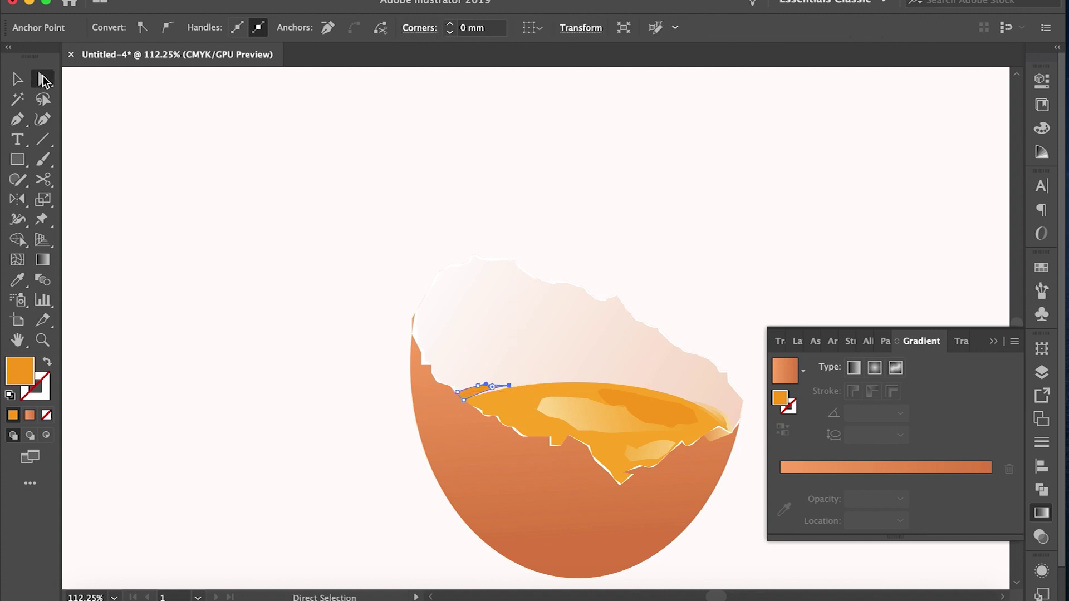
pyautogui.moveTo(510, 388); pyautogui.dragTo(517, 390)
pyautogui.click(785, 370)
pyautogui.click(783, 430)
pyautogui.moveTo(466, 377); pyautogui.dragTo(488, 412)
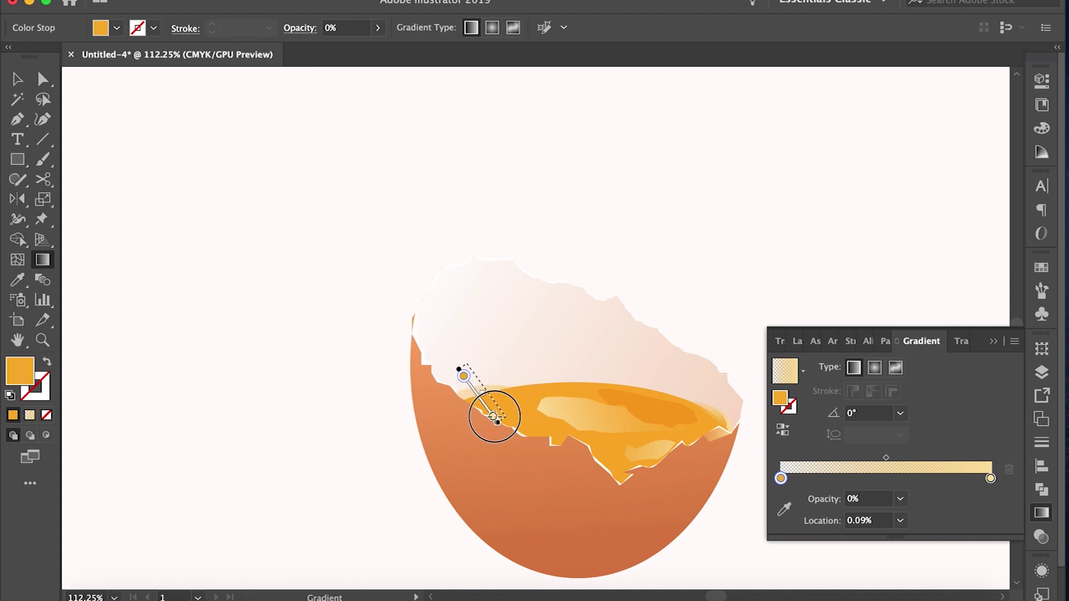
# Refine the thin highlight's top curve and end anchors so it hugs the rim.
pyautogui.press('a')
pyautogui.click(243, 219)
pyautogui.scroll(5, 479, 389)
pyautogui.moveTo(479, 389); pyautogui.dragTo(501, 381)
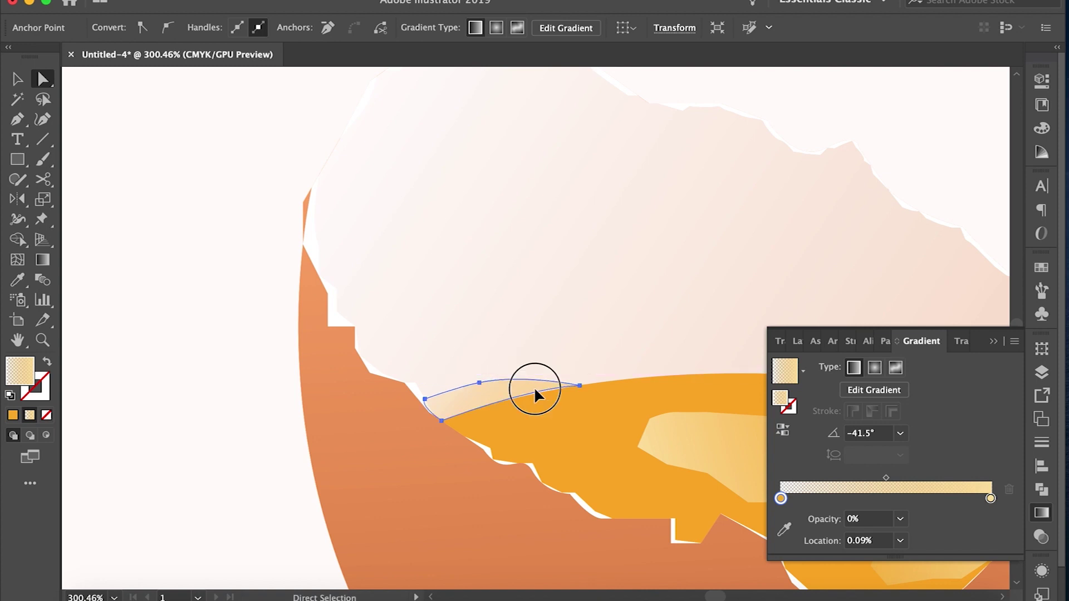
pyautogui.moveTo(580, 386); pyautogui.dragTo(583, 389)
pyautogui.click(255, 448)
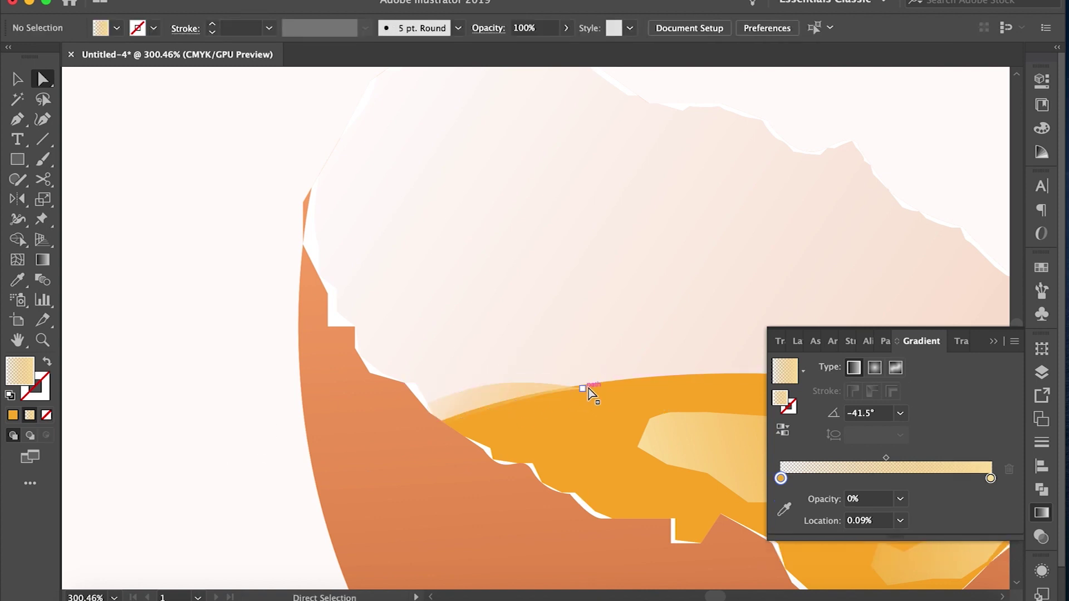
pyautogui.click(584, 389)
pyautogui.moveTo(589, 390); pyautogui.dragTo(592, 382)
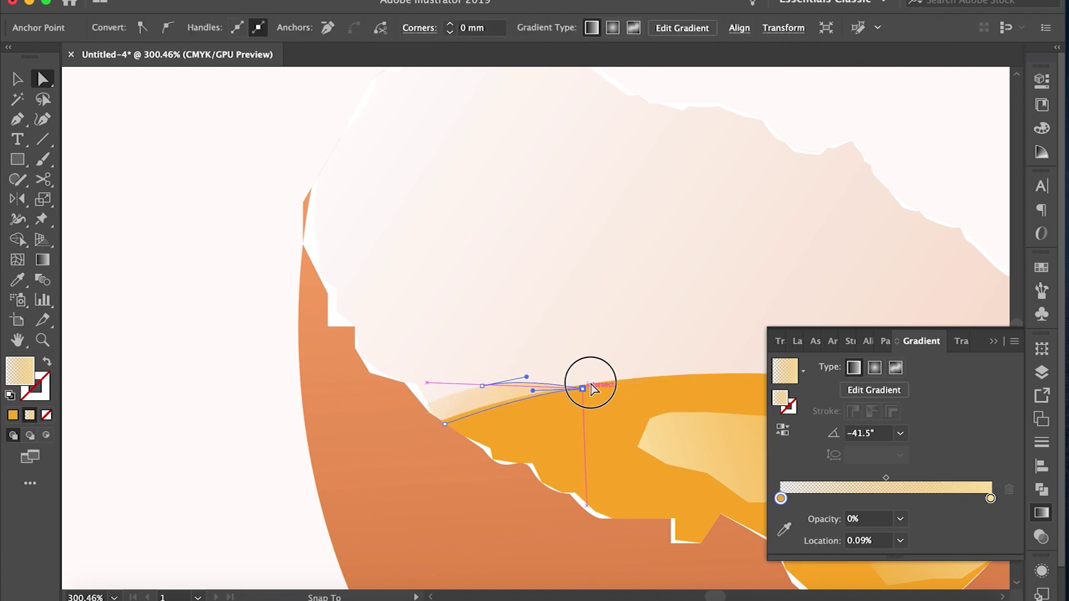
pyautogui.click(444, 424)
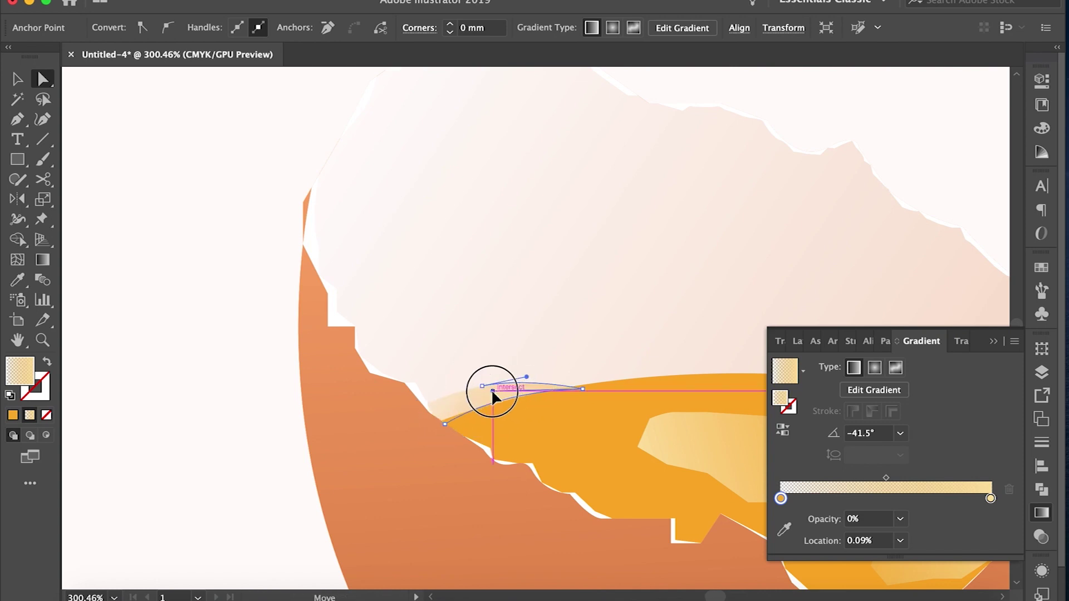
pyautogui.hotkey('ctrl', 'shift', 'a')
pyautogui.scroll(-5, 584, 353)
# Draw a tall oval for a second egg and place it left of the cracked egg.
pyautogui.scroll(-2, 711, 279)
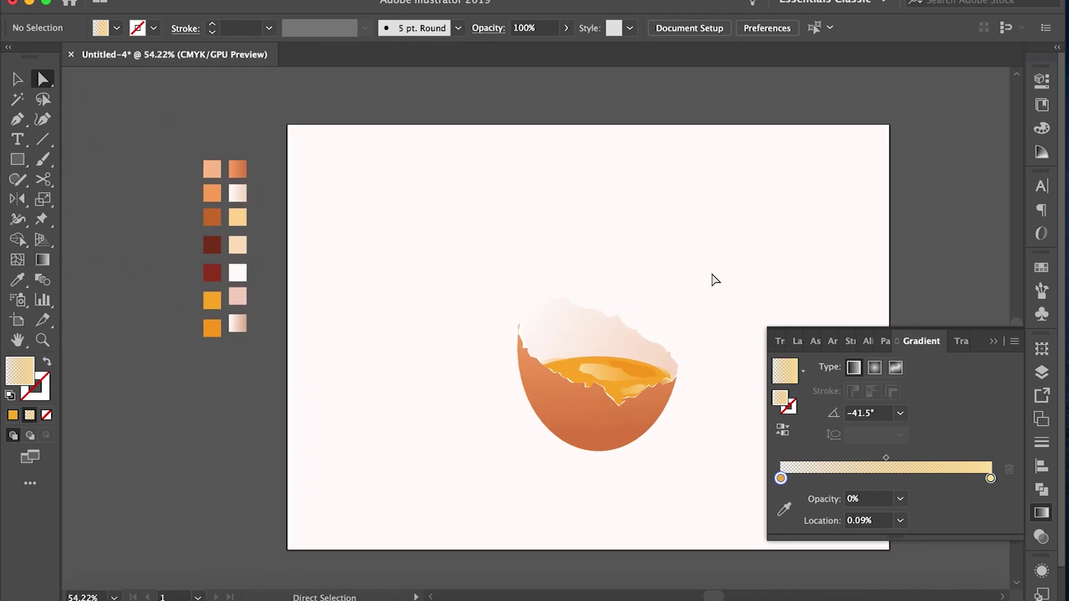
pyautogui.moveTo(17, 159); pyautogui.dragTo(83, 198)
pyautogui.moveTo(384, 240); pyautogui.dragTo(553, 462)
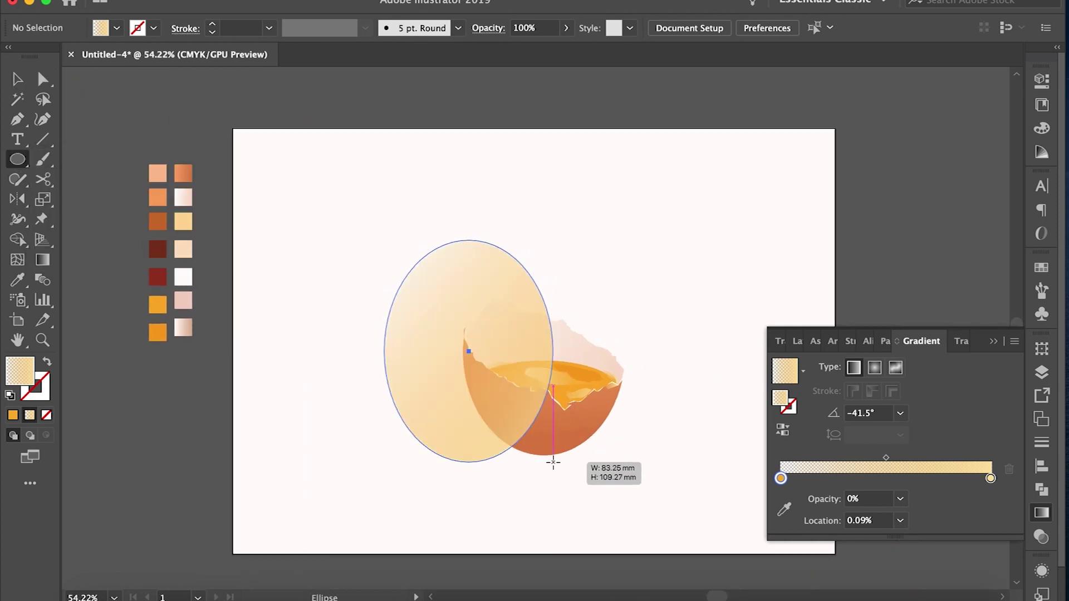
pyautogui.press('v')
pyautogui.moveTo(434, 402); pyautogui.dragTo(366, 375)
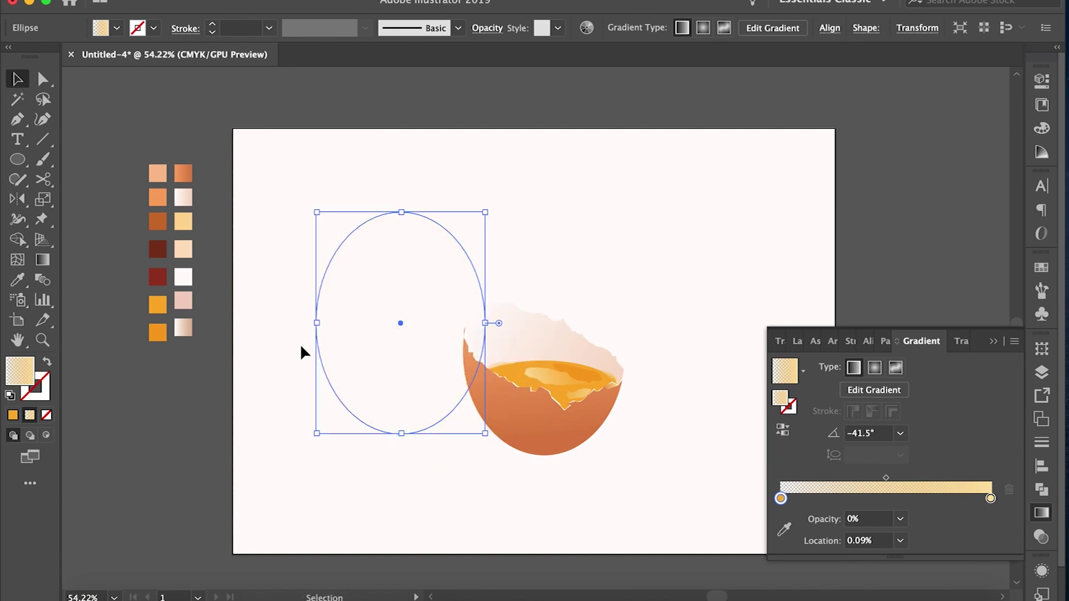
# Give the new egg the orange shell gradient, tilt it counter-clockwise, and align the gradient.
pyautogui.press('i')
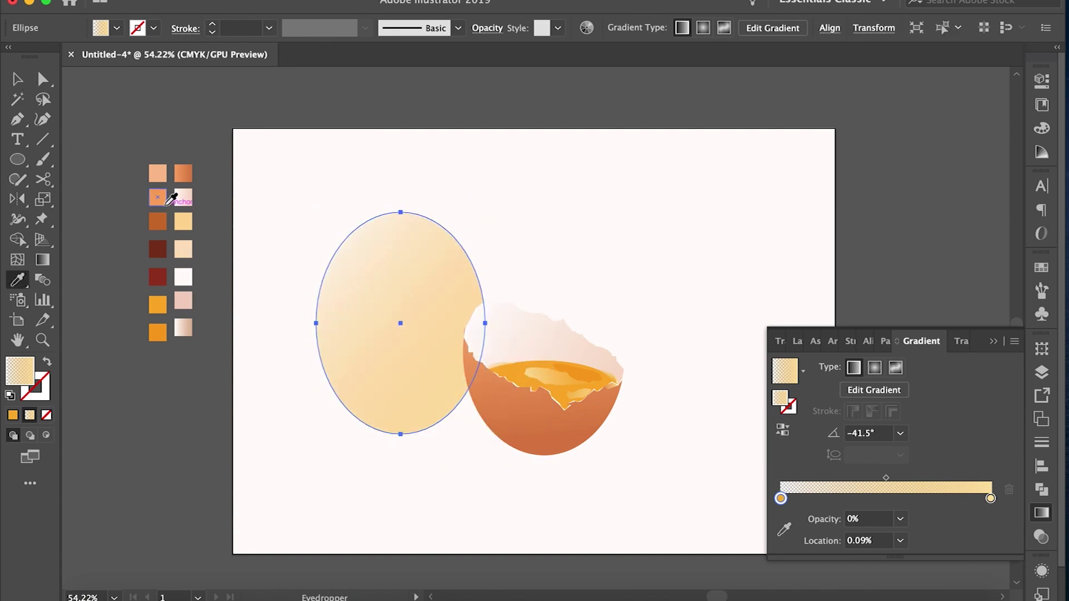
pyautogui.click(167, 202)
pyautogui.press('g')
pyautogui.moveTo(401, 214); pyautogui.dragTo(404, 431)
pyautogui.press('v')
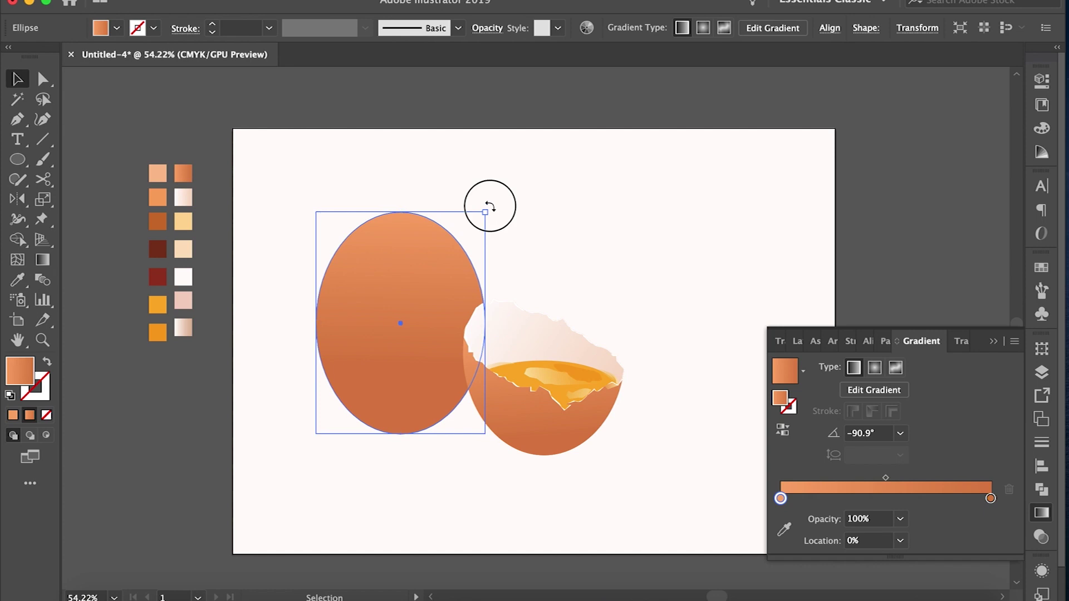
pyautogui.moveTo(490, 206); pyautogui.dragTo(467, 278)
pyautogui.press('g')
pyautogui.moveTo(471, 218); pyautogui.dragTo(384, 360)
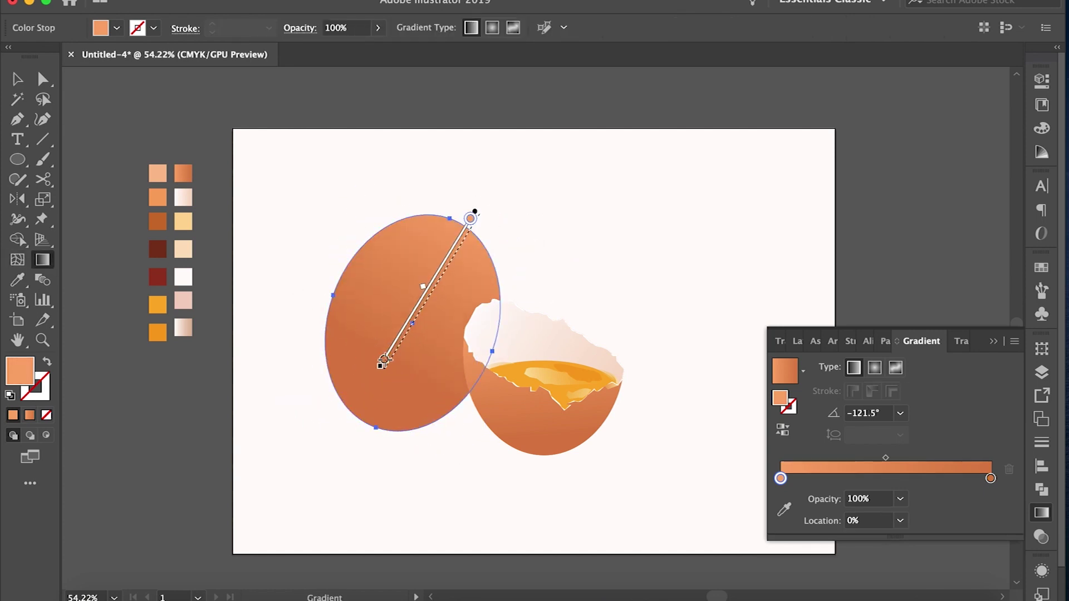
pyautogui.click(22, 84)
pyautogui.press('super+shift+a')
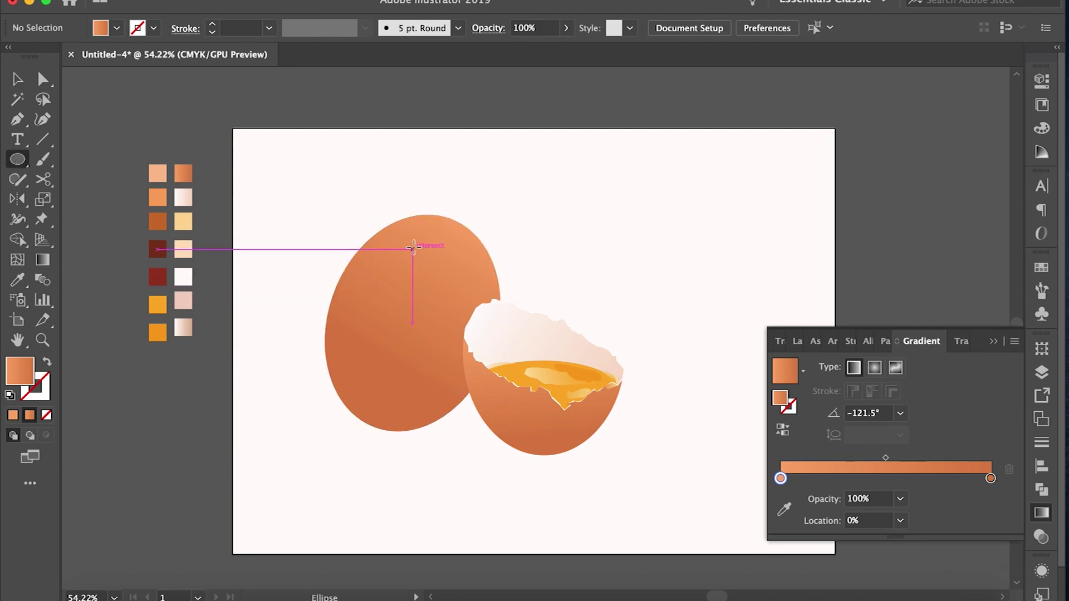
# Draw a narrow tilted oval whose gradient fades to a transparent right stop.
pyautogui.moveTo(452, 237); pyautogui.dragTo(382, 396)
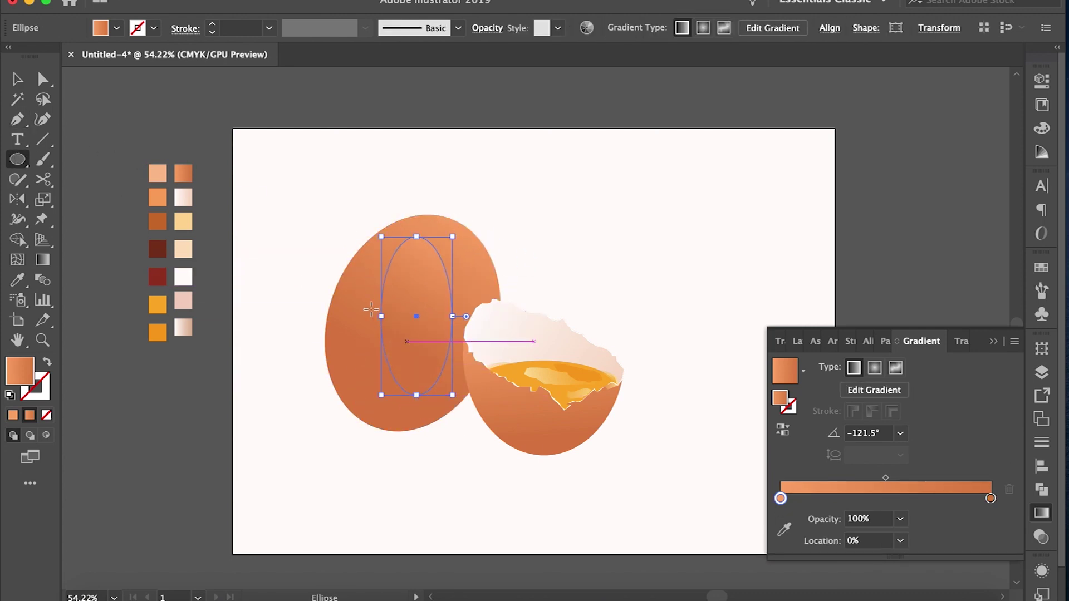
pyautogui.press('i')
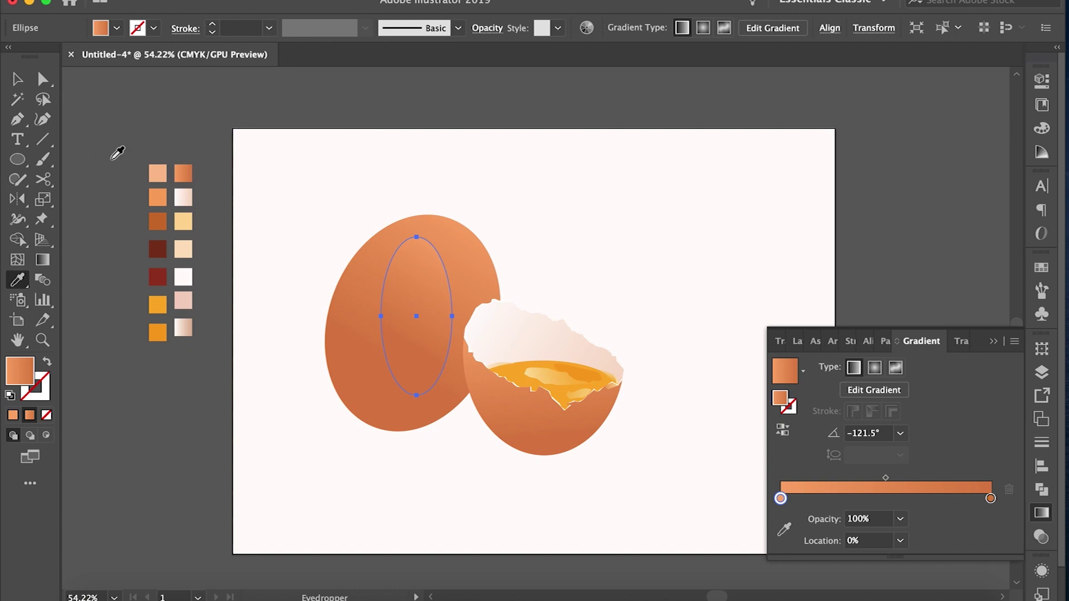
pyautogui.press('v')
pyautogui.moveTo(459, 235); pyautogui.dragTo(493, 272)
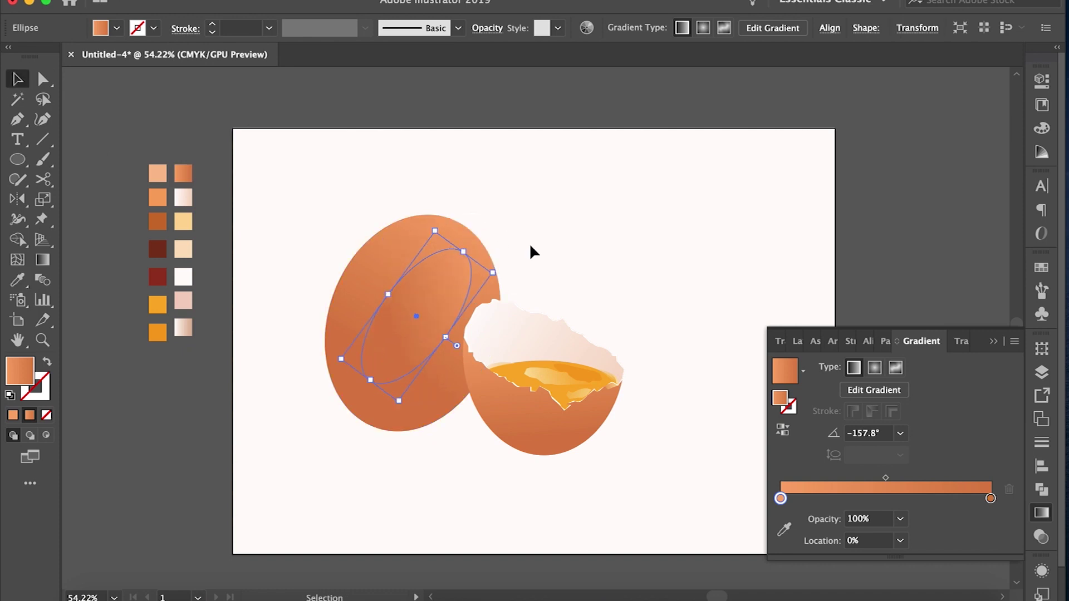
pyautogui.click(991, 498)
pyautogui.doubleClick(991, 499)
pyautogui.click(900, 519)
pyautogui.click(913, 248)
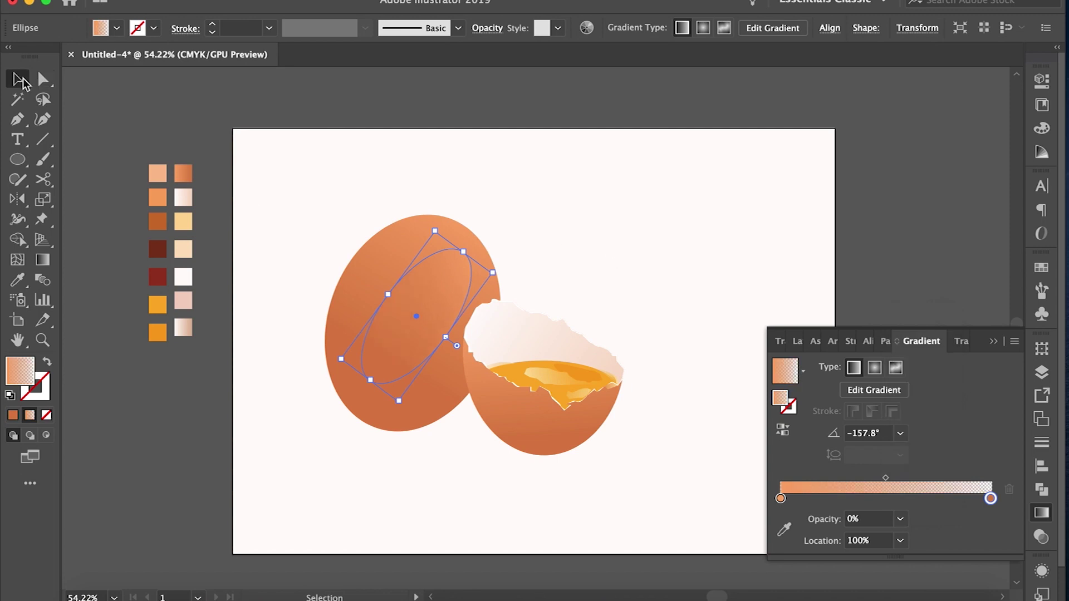
# Position, rotate and enlarge the highlight oval over the upper left egg.
pyautogui.click(110, 127)
pyautogui.moveTo(438, 333); pyautogui.dragTo(375, 280)
pyautogui.click(454, 310)
pyautogui.click(406, 321)
pyautogui.moveTo(406, 321); pyautogui.dragTo(415, 325)
pyautogui.click(562, 212)
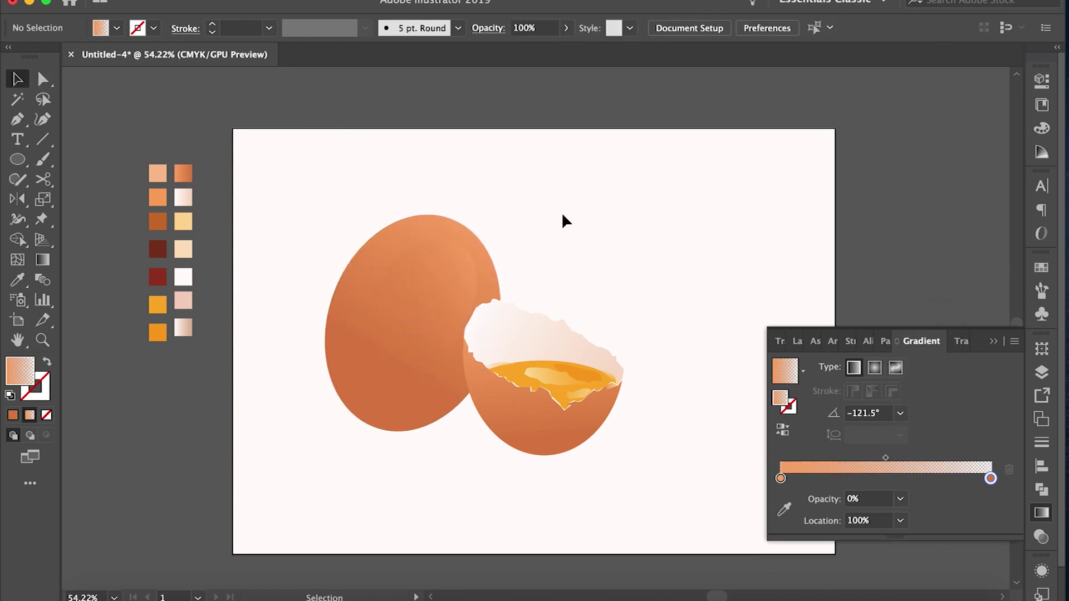
pyautogui.click(446, 276)
pyautogui.moveTo(415, 220); pyautogui.dragTo(406, 203)
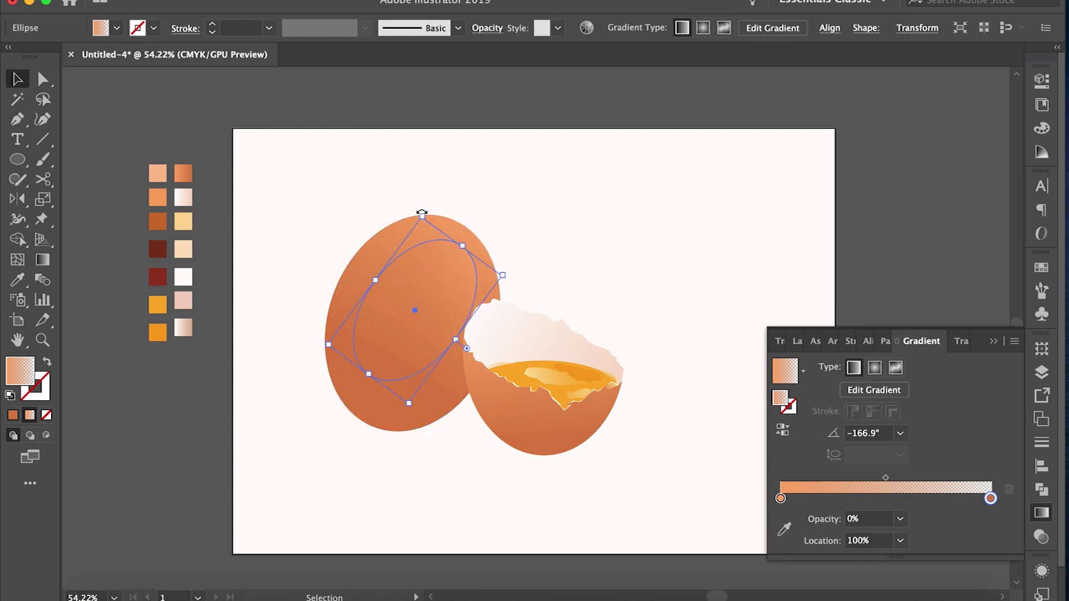
pyautogui.moveTo(442, 411); pyautogui.dragTo(446, 435)
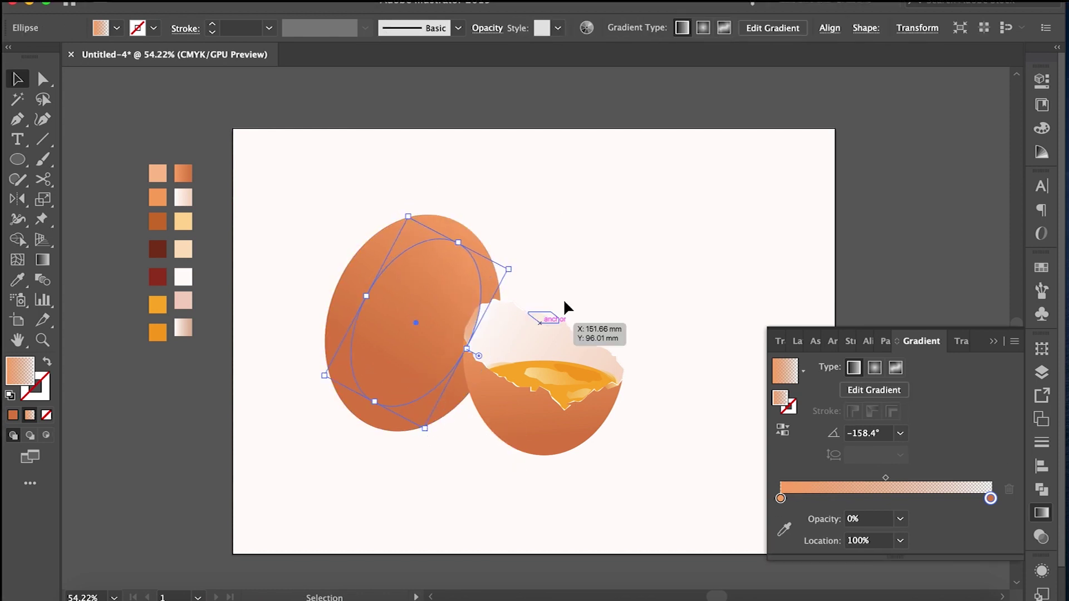
pyautogui.click(574, 281)
pyautogui.click(433, 310)
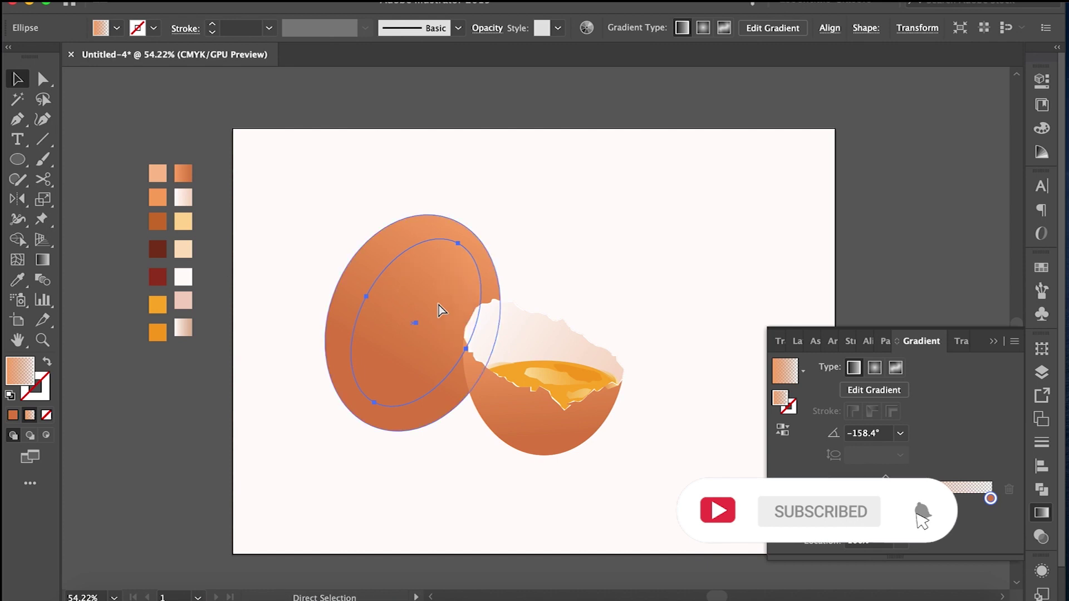
pyautogui.click(584, 250)
pyautogui.moveTo(524, 208); pyautogui.dragTo(430, 256)
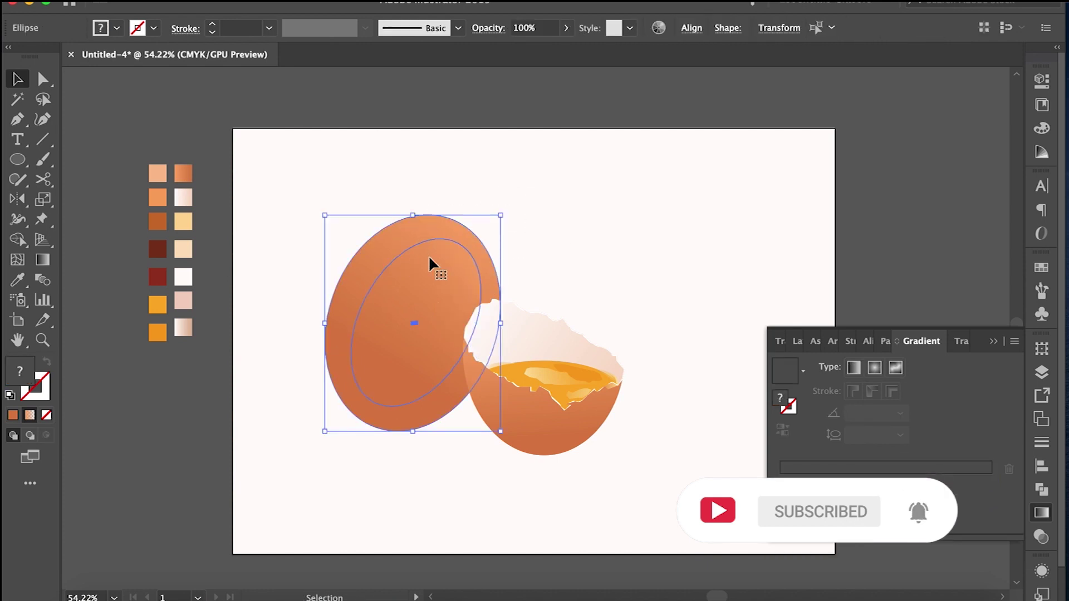
pyautogui.click(599, 212)
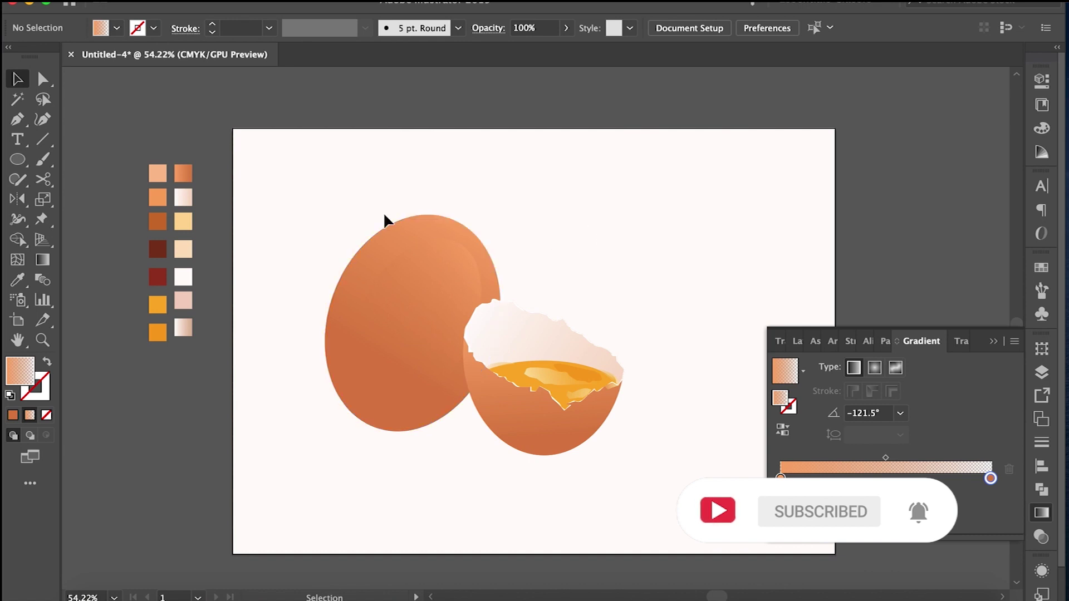
# Draw a circle filled with the dark orange swatch at 58% opacity.
pyautogui.click(17, 160)
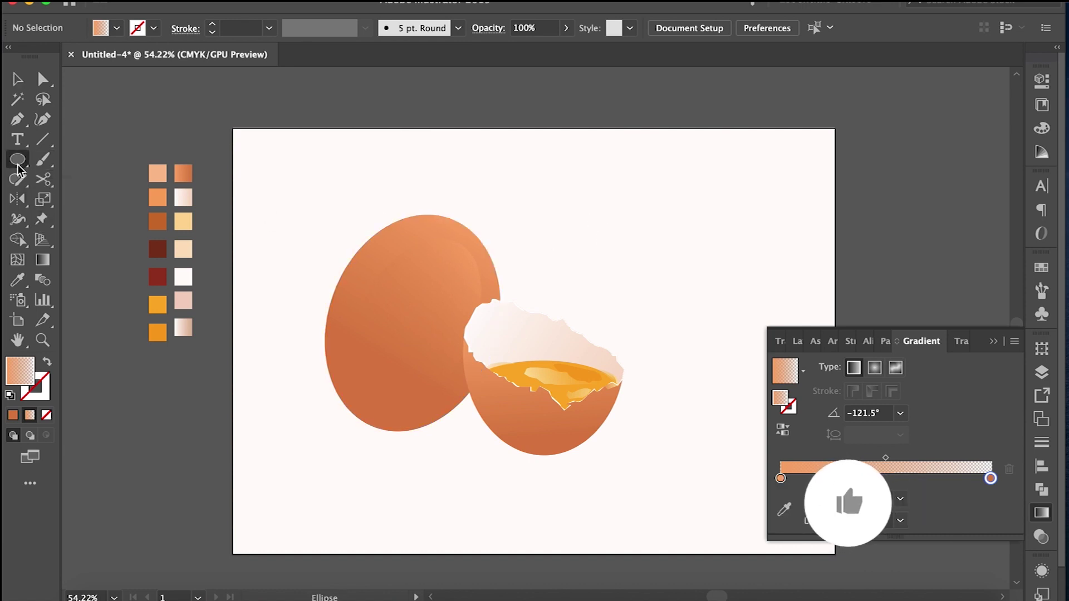
pyautogui.moveTo(299, 178); pyautogui.dragTo(345, 224)
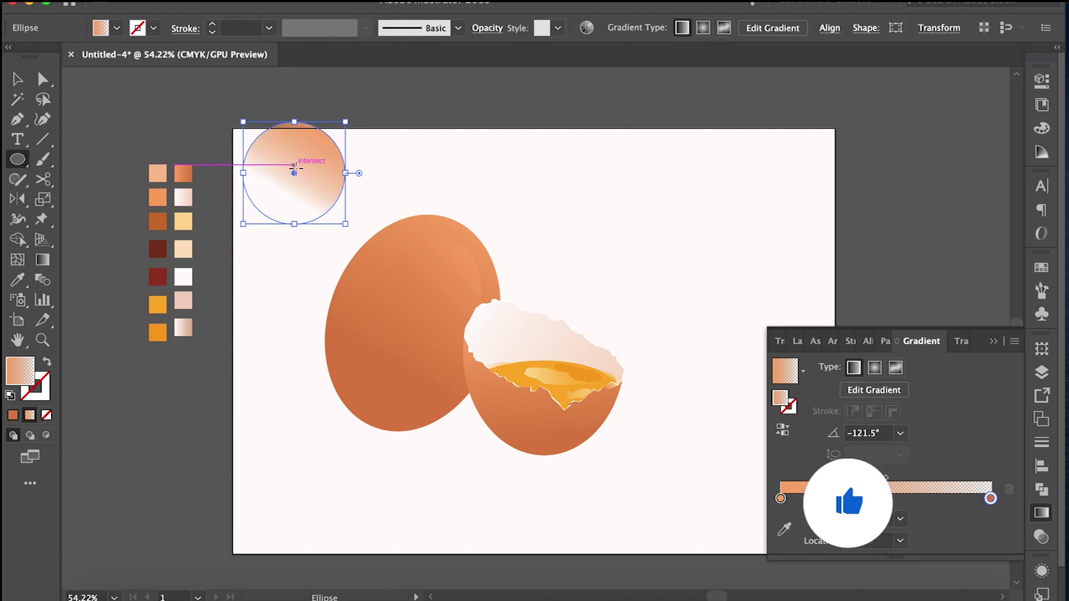
pyautogui.press('i')
pyautogui.click(158, 221)
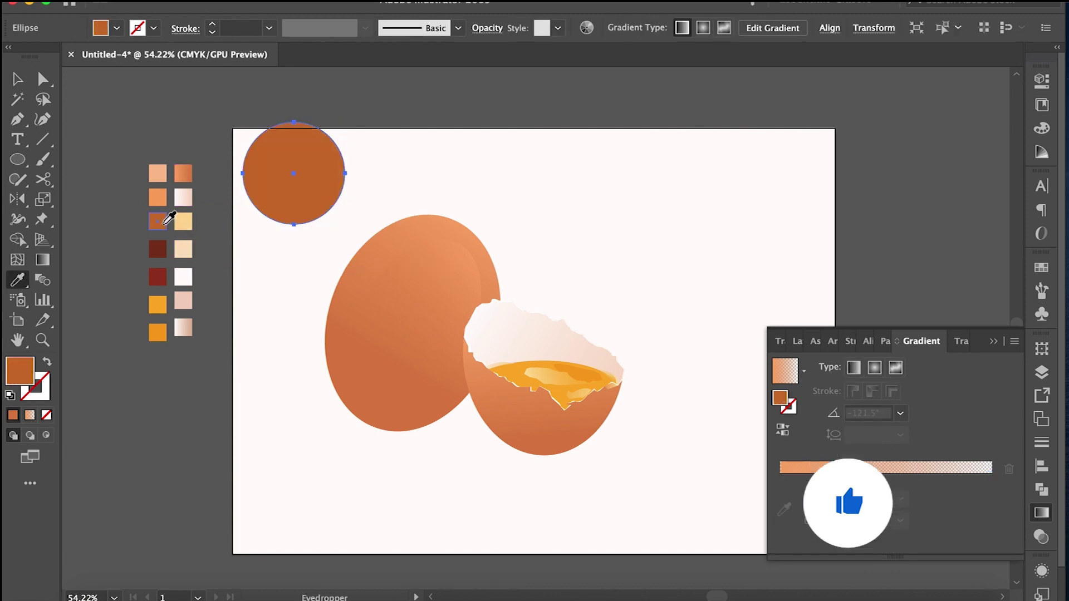
pyautogui.click(25, 79)
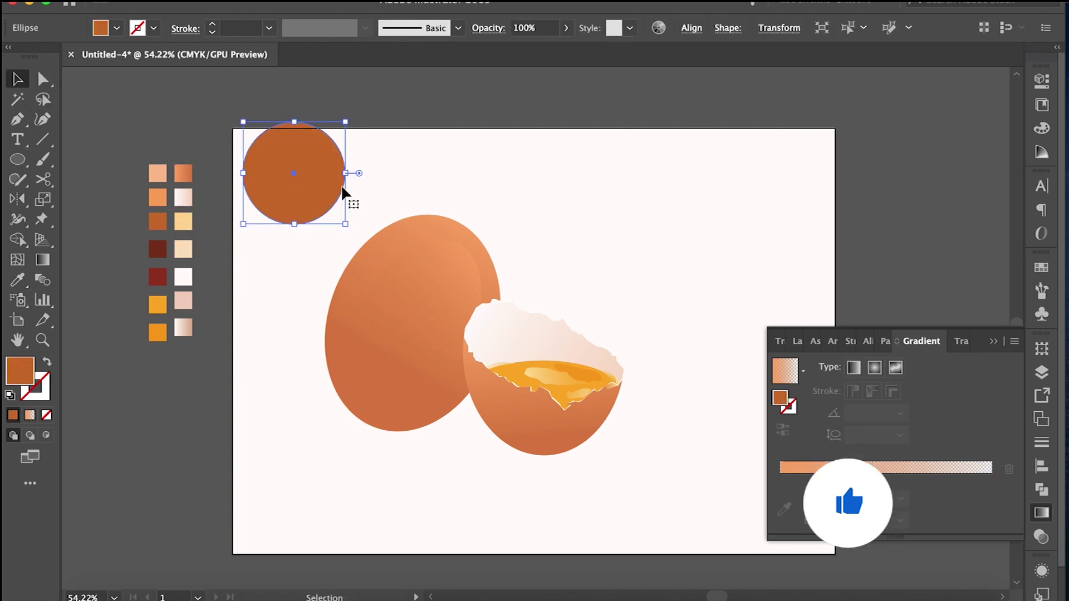
pyautogui.click(566, 41)
pyautogui.moveTo(566, 62); pyautogui.dragTo(537, 62)
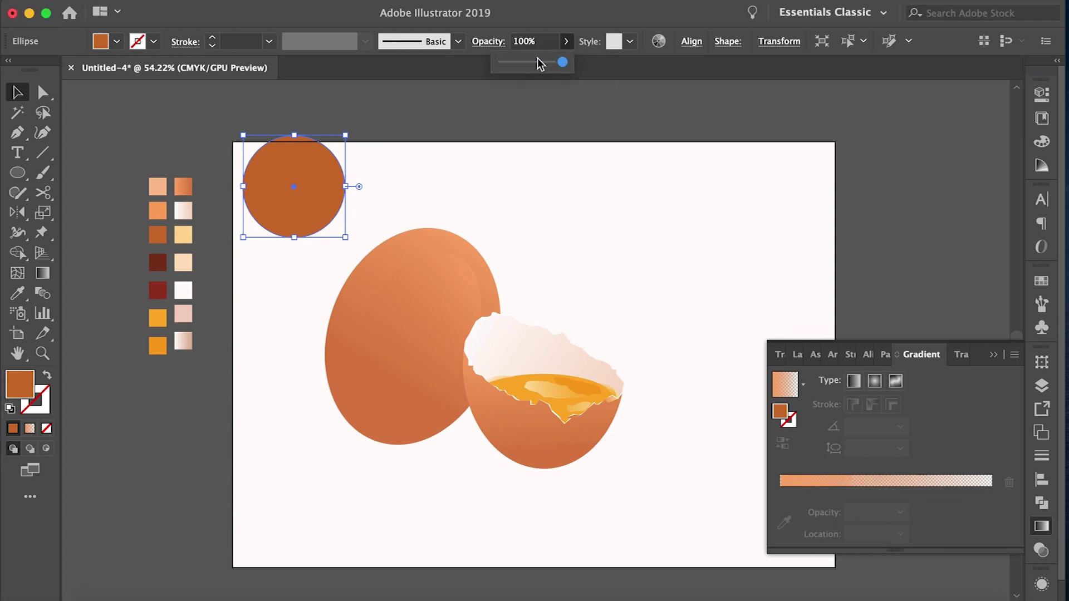
# Apply a Gaussian Blur to the circle, then shrink and tilt it onto the left egg.
pyautogui.click(347, 8)
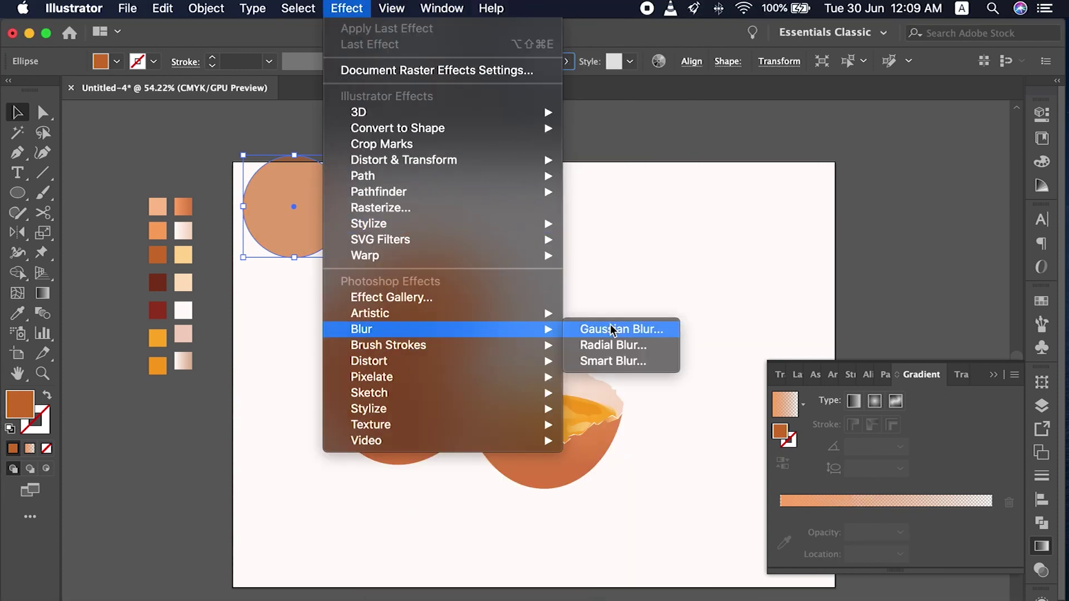
pyautogui.click(616, 330)
pyautogui.click(692, 349)
pyautogui.moveTo(747, 310); pyautogui.dragTo(791, 318)
pyautogui.click(872, 349)
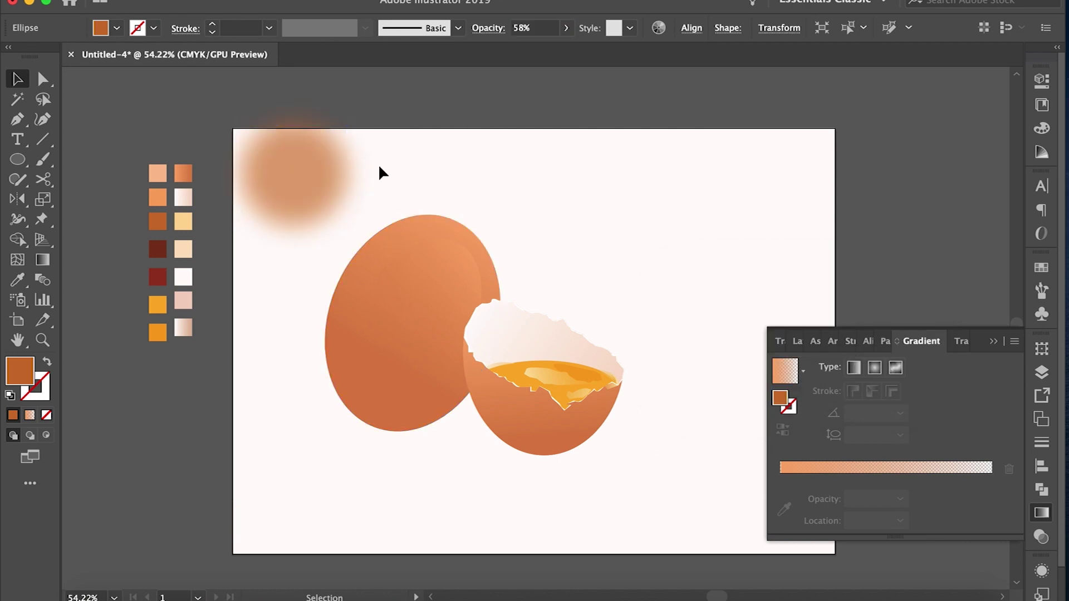
pyautogui.moveTo(346, 124)
pyautogui.mouseDown()
pyautogui.moveTo(311, 167)
pyautogui.moveTo(306, 206)
pyautogui.moveTo(418, 382)
pyautogui.moveTo(424, 329)
pyautogui.moveTo(449, 341)
pyautogui.mouseUp()
# Reshape and shrink the blurred ellipse, nudging it down and right.
pyautogui.press('ctrl')
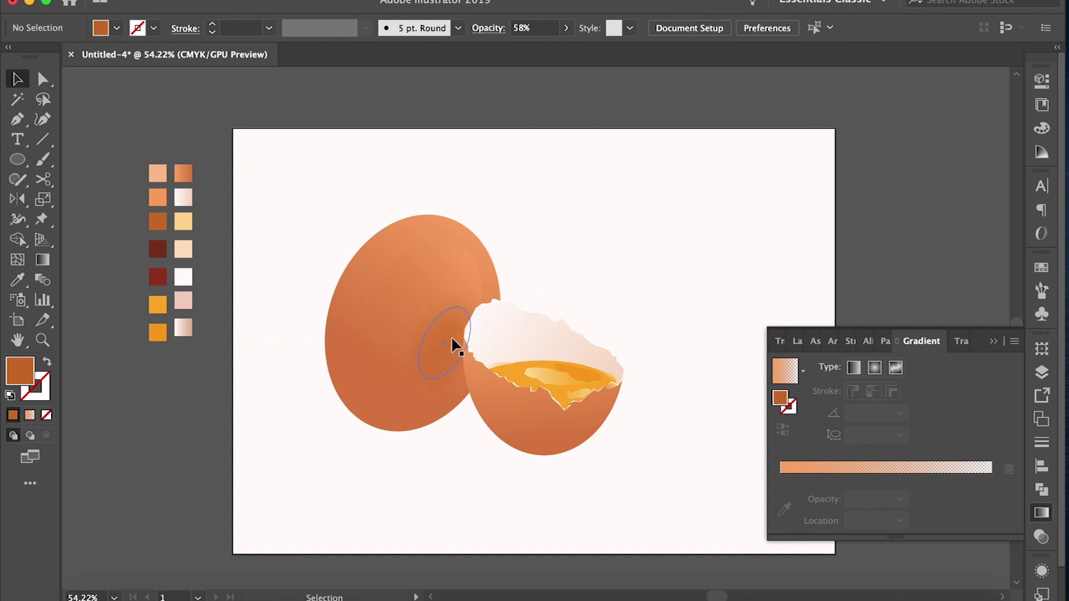
pyautogui.moveTo(489, 306); pyautogui.dragTo(453, 347)
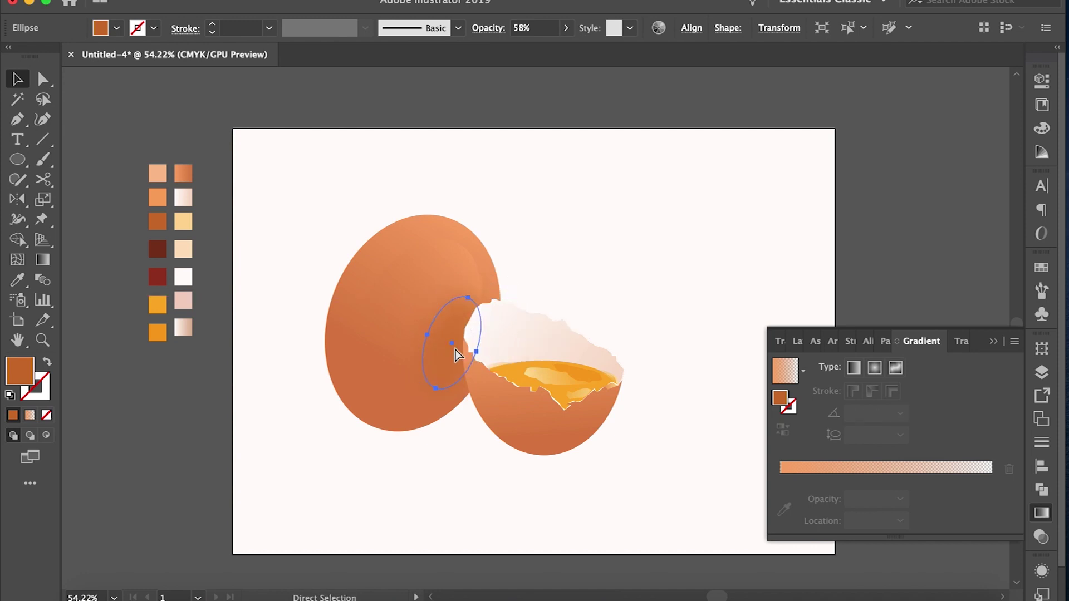
pyautogui.keyDown('shift'); pyautogui.click(470, 316); pyautogui.keyUp('shift')
pyautogui.moveTo(489, 305); pyautogui.dragTo(486, 313)
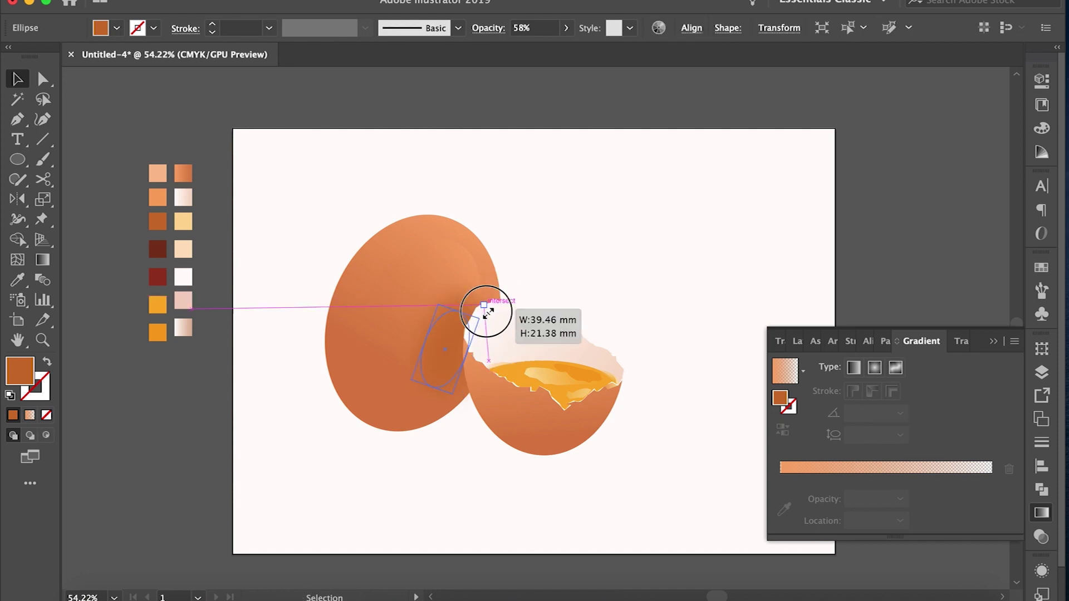
pyautogui.moveTo(459, 348); pyautogui.dragTo(469, 400)
# Set the shading's opacity to about 82% and move it to where the eggs overlap.
pyautogui.click(497, 29)
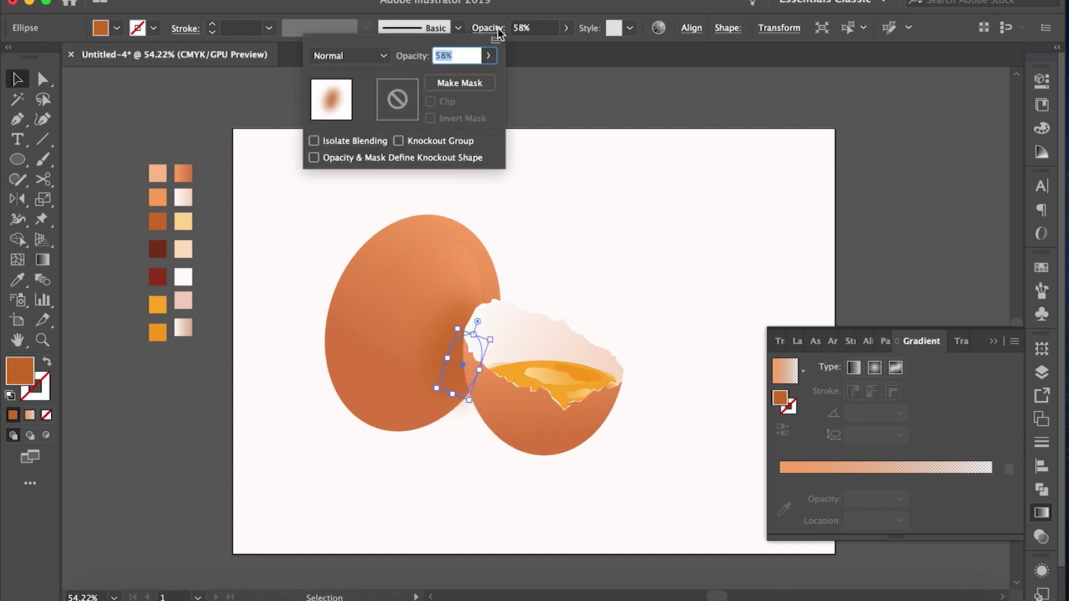
pyautogui.click(564, 29)
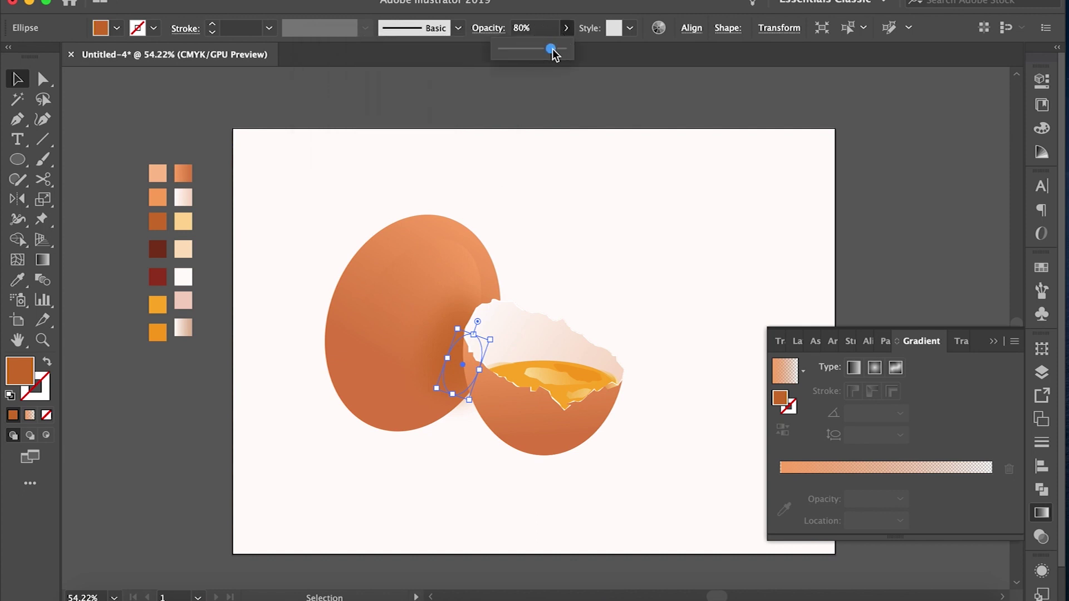
pyautogui.click(466, 380)
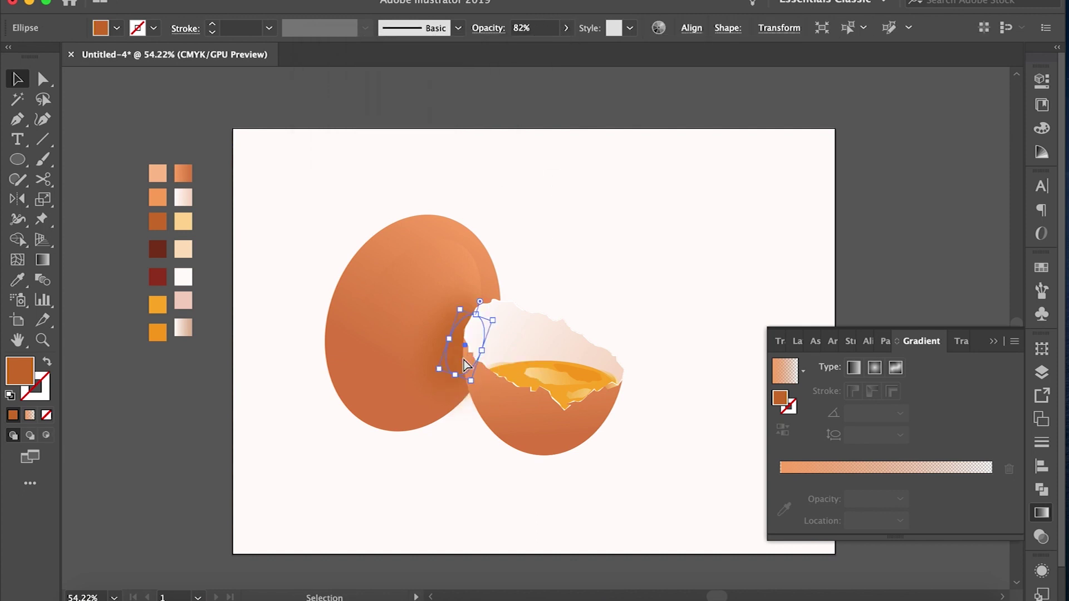
pyautogui.moveTo(461, 361)
pyautogui.mouseDown()
pyautogui.moveTo(478, 303)
pyautogui.moveTo(463, 340)
pyautogui.mouseUp()
pyautogui.click(477, 303)
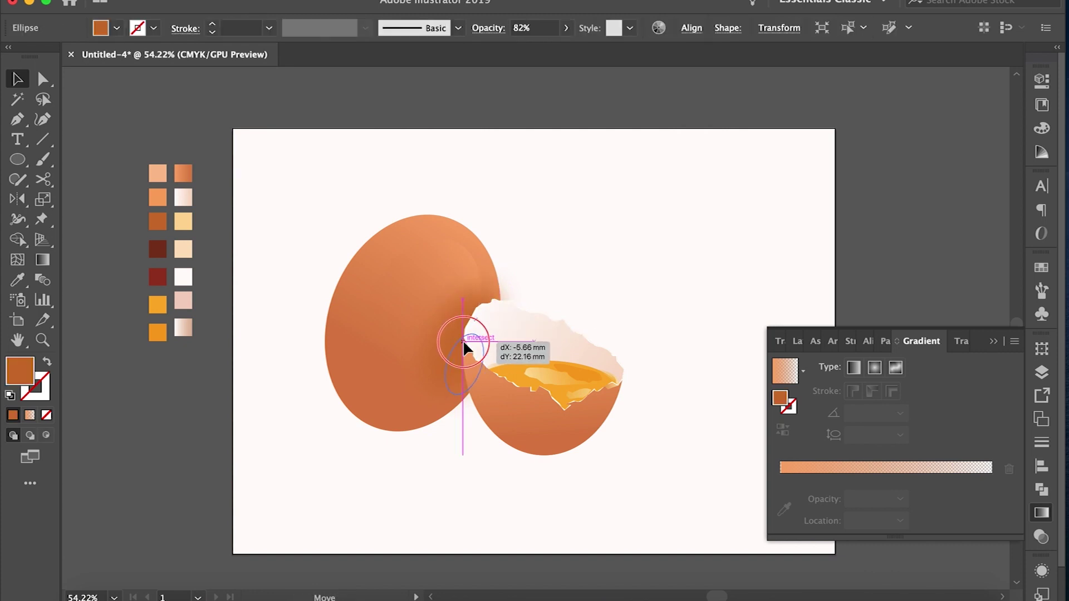
pyautogui.moveTo(455, 381)
pyautogui.mouseDown()
pyautogui.moveTo(460, 353)
pyautogui.moveTo(455, 366)
pyautogui.mouseUp()
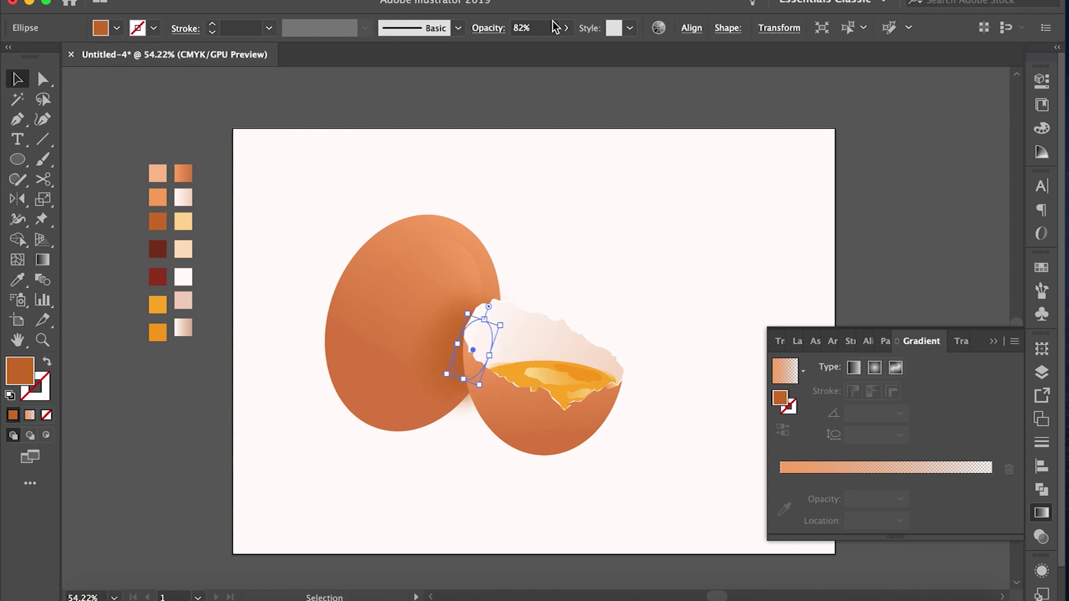
pyautogui.click(665, 277)
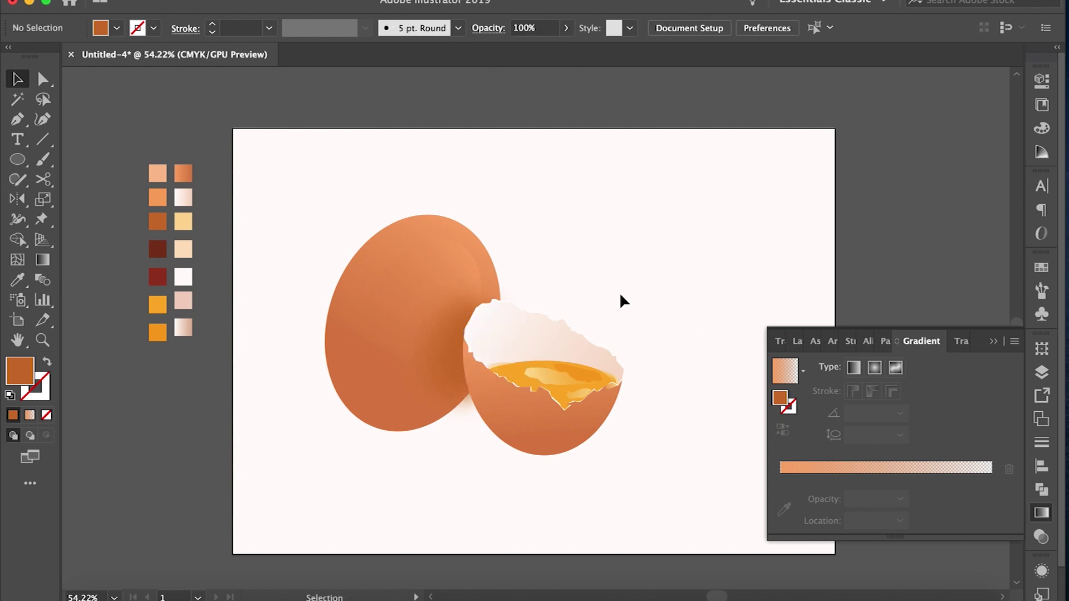
pyautogui.moveTo(451, 351); pyautogui.dragTo(453, 391)
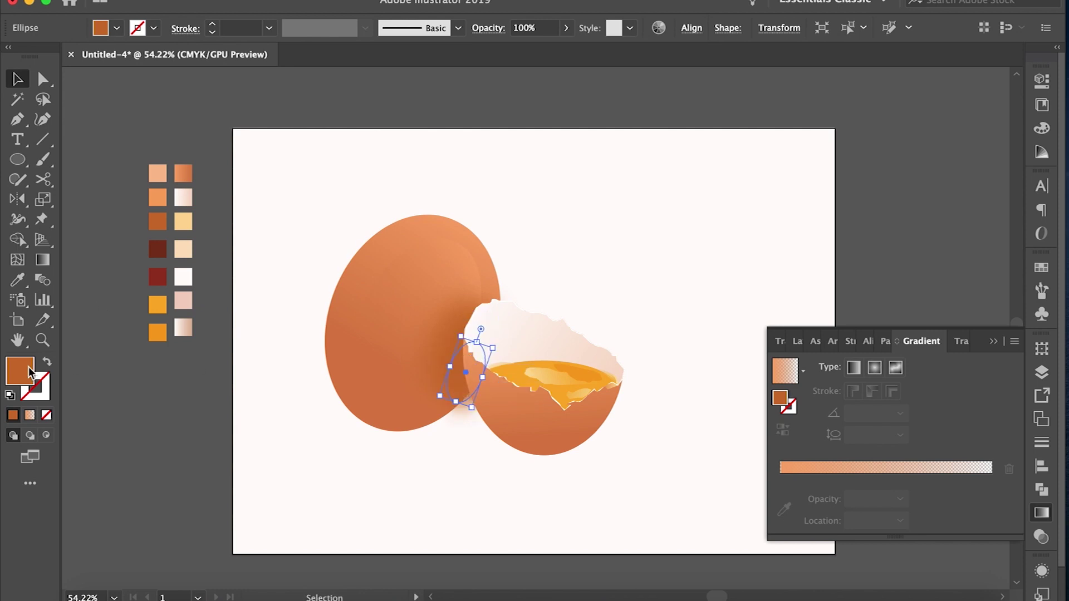
# Fill the shadow with the dark brown swatch, then shrink and rotate it.
pyautogui.press('i')
pyautogui.click(159, 249)
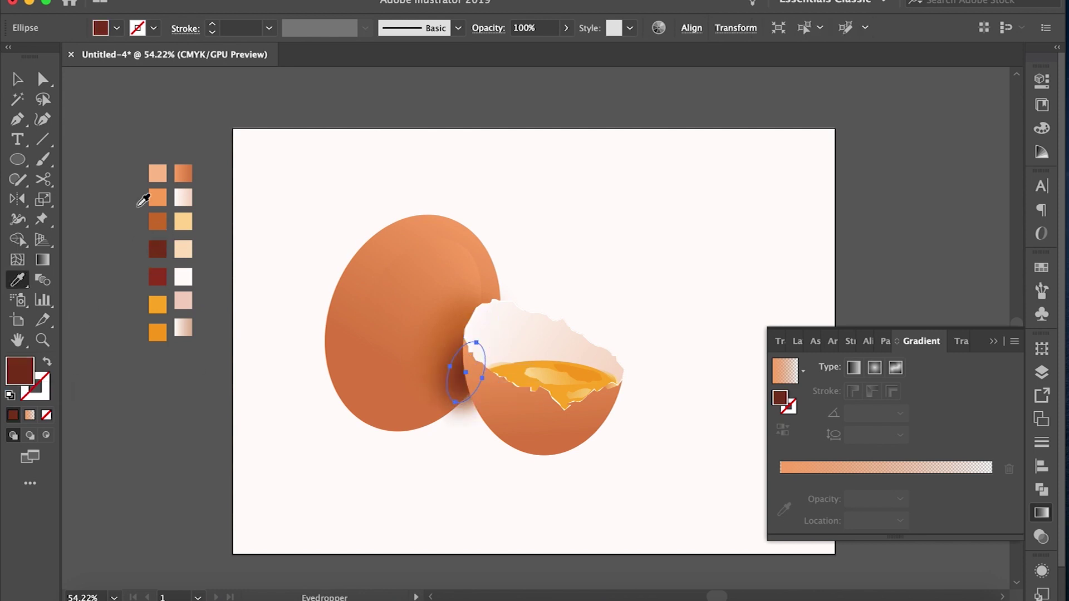
pyautogui.press('v')
pyautogui.press('Up')
pyautogui.press('Up')
pyautogui.press('Up')
pyautogui.press('Up')
pyautogui.press('Up')
pyautogui.press('Up')
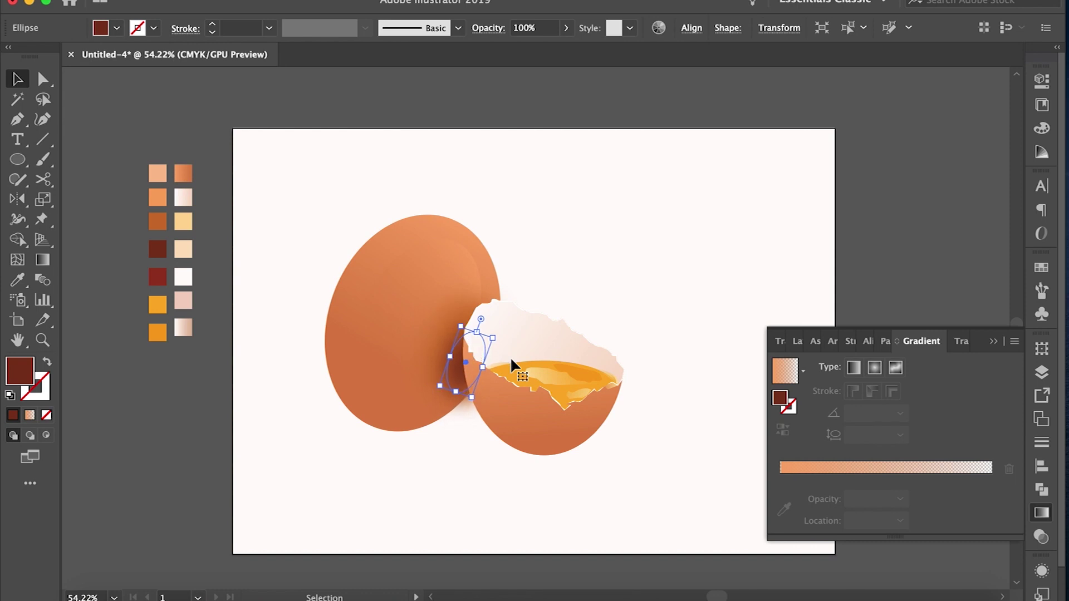
pyautogui.moveTo(492, 337); pyautogui.dragTo(509, 323)
pyautogui.moveTo(480, 402); pyautogui.dragTo(485, 411)
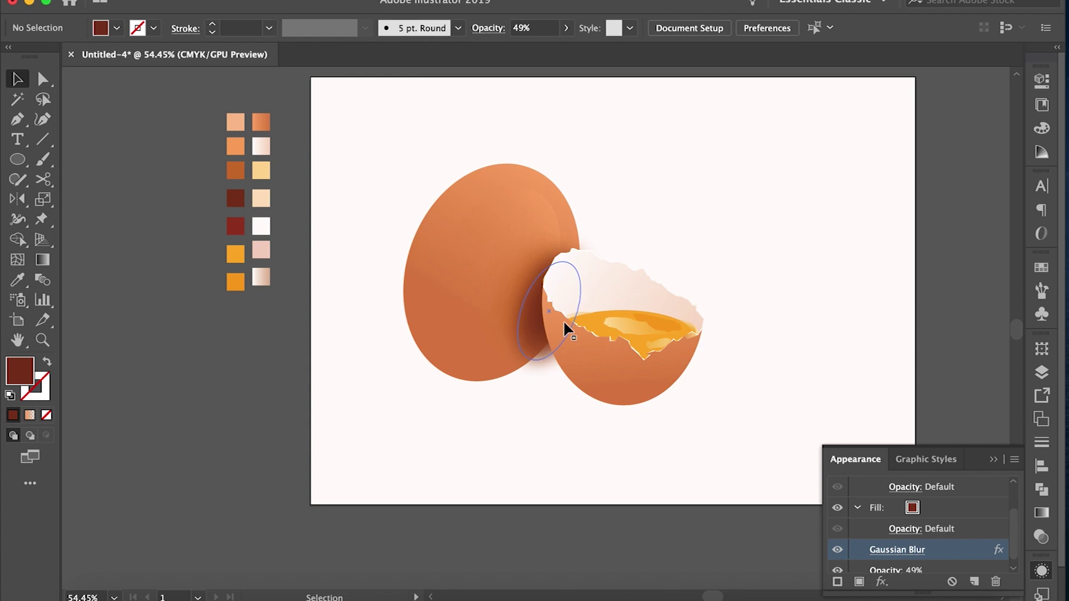
pyautogui.moveTo(539, 321); pyautogui.dragTo(406, 415)
# Move and widen the soft shadow under the standing egg, trying an opacity change then undoing it.
pyautogui.moveTo(476, 415); pyautogui.dragTo(523, 376)
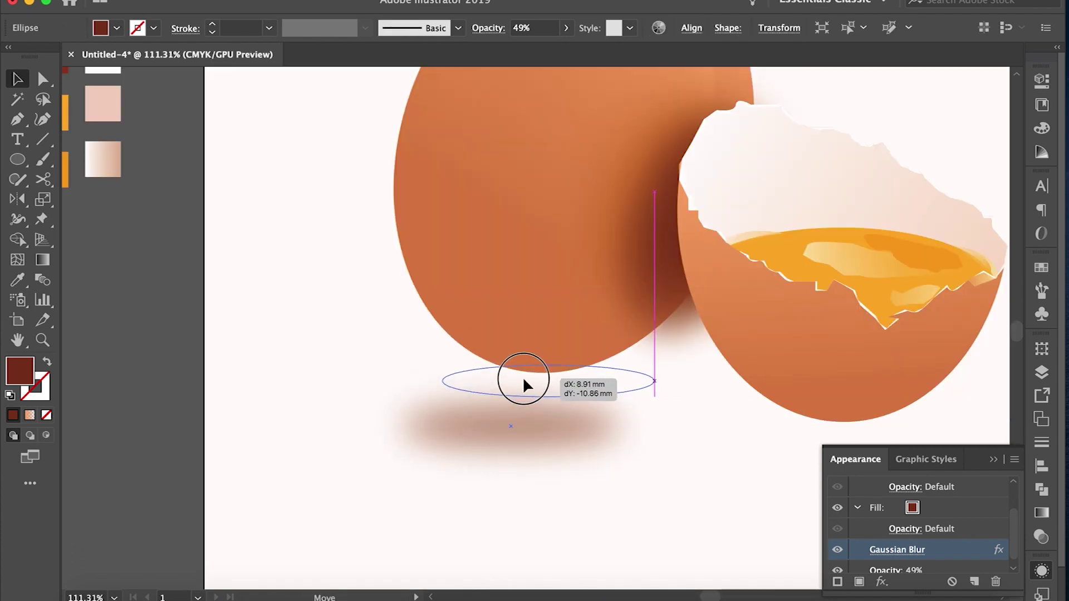
pyautogui.moveTo(651, 396)
pyautogui.mouseDown()
pyautogui.moveTo(715, 406)
pyautogui.moveTo(597, 394)
pyautogui.mouseUp()
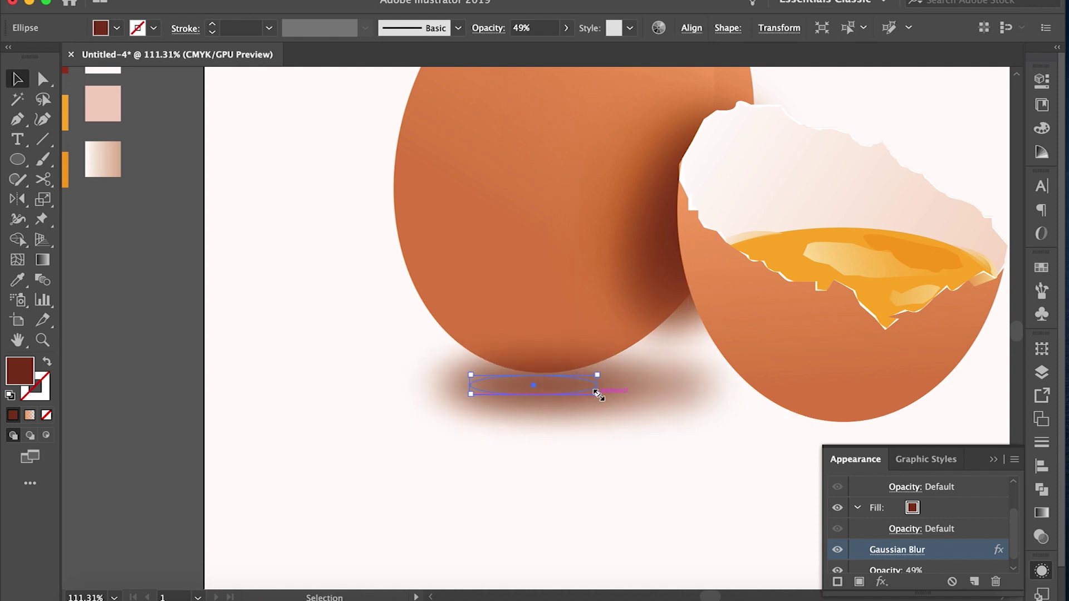
pyautogui.click(566, 28)
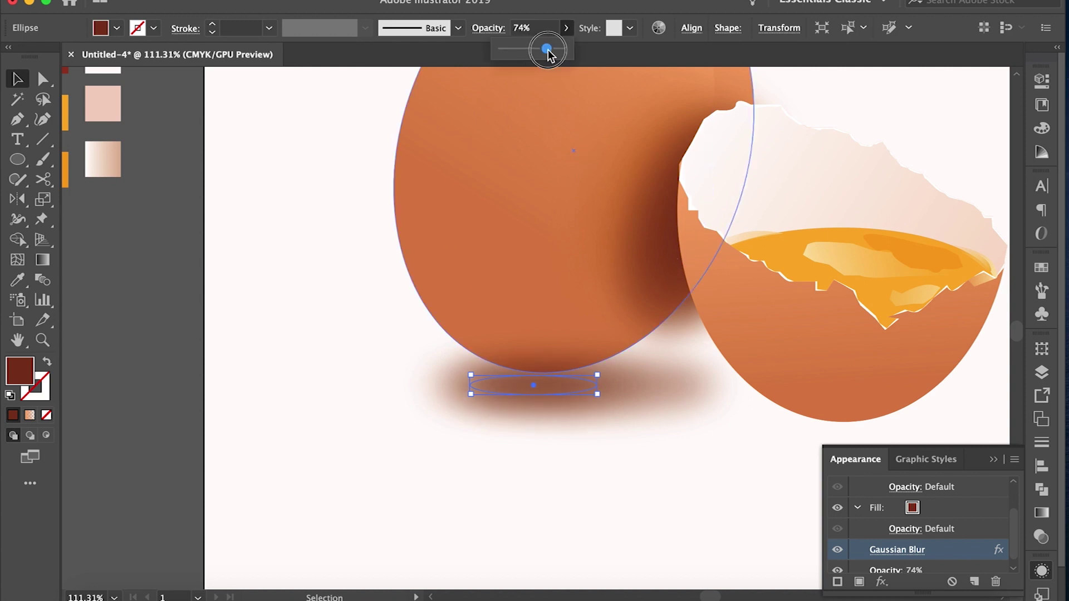
pyautogui.moveTo(536, 394)
pyautogui.mouseDown()
pyautogui.moveTo(575, 368)
pyautogui.moveTo(549, 375)
pyautogui.mouseUp()
pyautogui.hotkey('ctrl', 'z')
pyautogui.hotkey('ctrl', 'z')
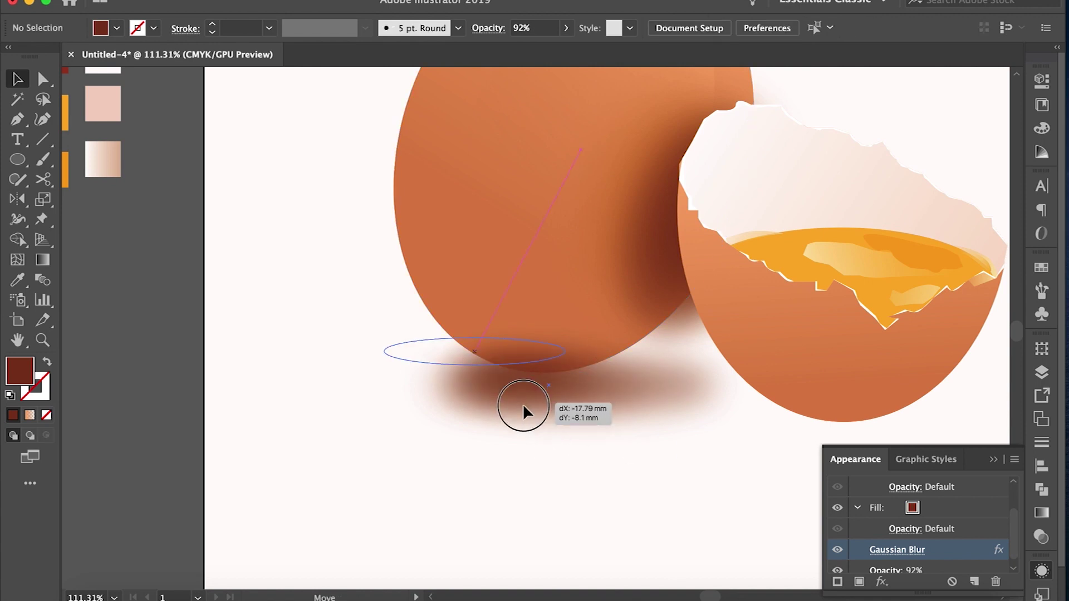
# Reselect the shadow group and widen it rightward, adjusting its height under the standing egg.
pyautogui.moveTo(363, 374); pyautogui.dragTo(468, 415)
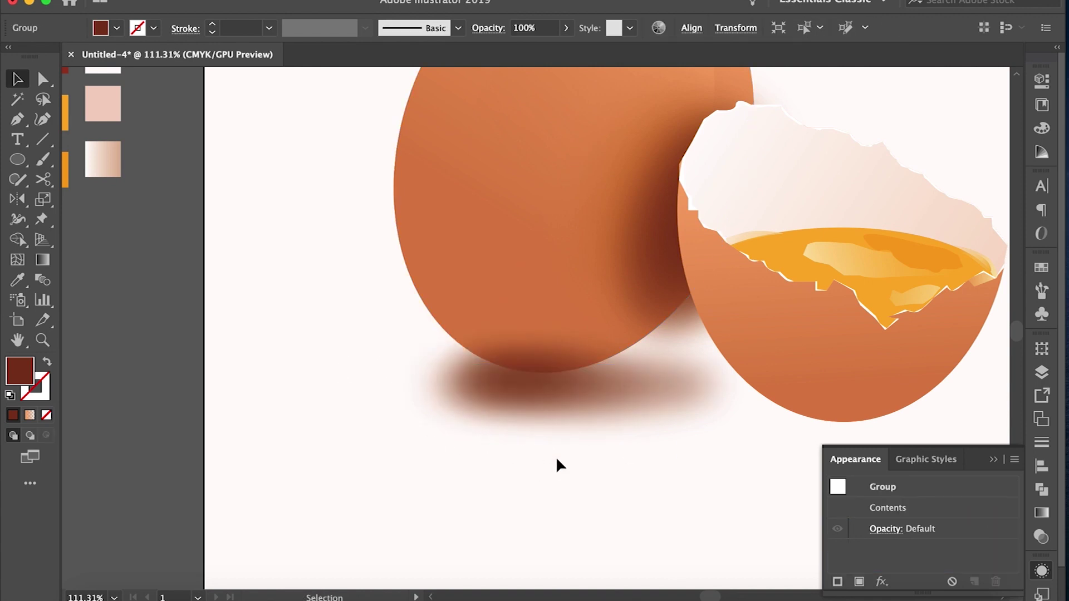
pyautogui.click(556, 457)
pyautogui.hotkey('ctrl', '0')
pyautogui.click(568, 429)
pyautogui.click(436, 399)
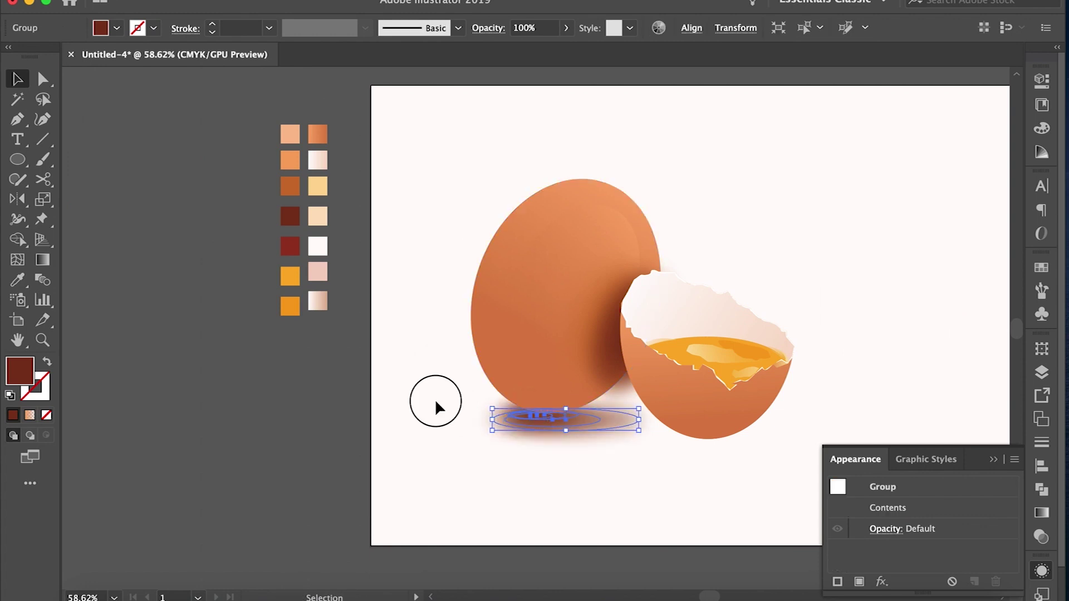
pyautogui.click(629, 428)
pyautogui.moveTo(639, 429); pyautogui.dragTo(671, 426)
pyautogui.moveTo(585, 430); pyautogui.dragTo(573, 432)
pyautogui.scroll(5, 586, 432)
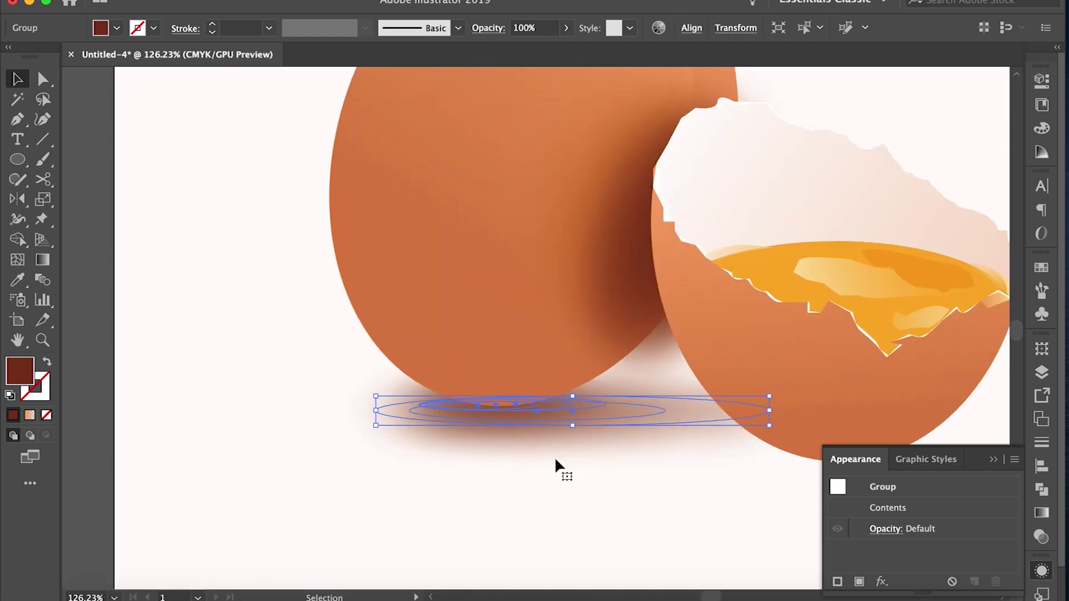
pyautogui.scroll(-5, 555, 462)
# Alt-drag a copy of the shadow under the cracked half-egg, narrow it and nudge it into place.
pyautogui.click(555, 465)
pyautogui.moveTo(570, 445); pyautogui.dragTo(691, 465)
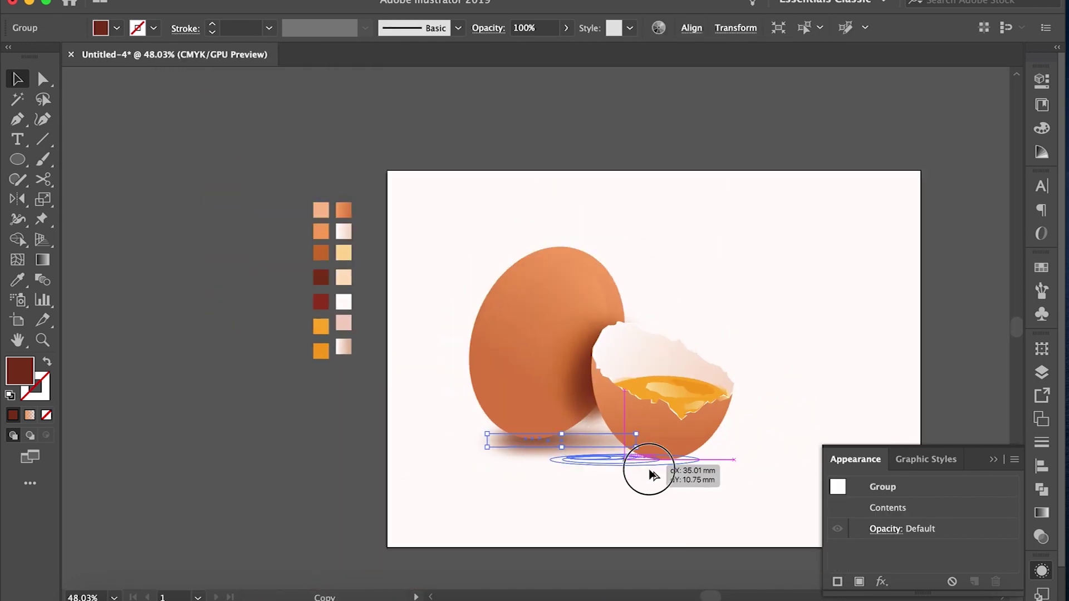
pyautogui.moveTo(755, 462); pyautogui.dragTo(711, 465)
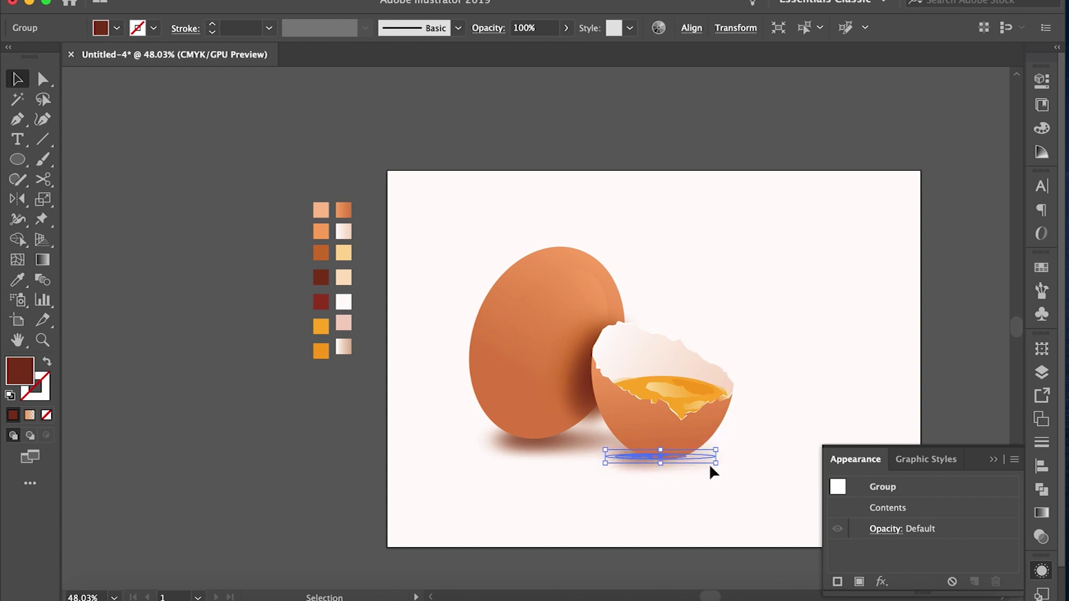
pyautogui.hotkey('shift', 'Right')
pyautogui.hotkey('shift', 'Right')
pyautogui.hotkey('shift', 'Down')
pyautogui.hotkey('shift', 'Right')
pyautogui.click(769, 429)
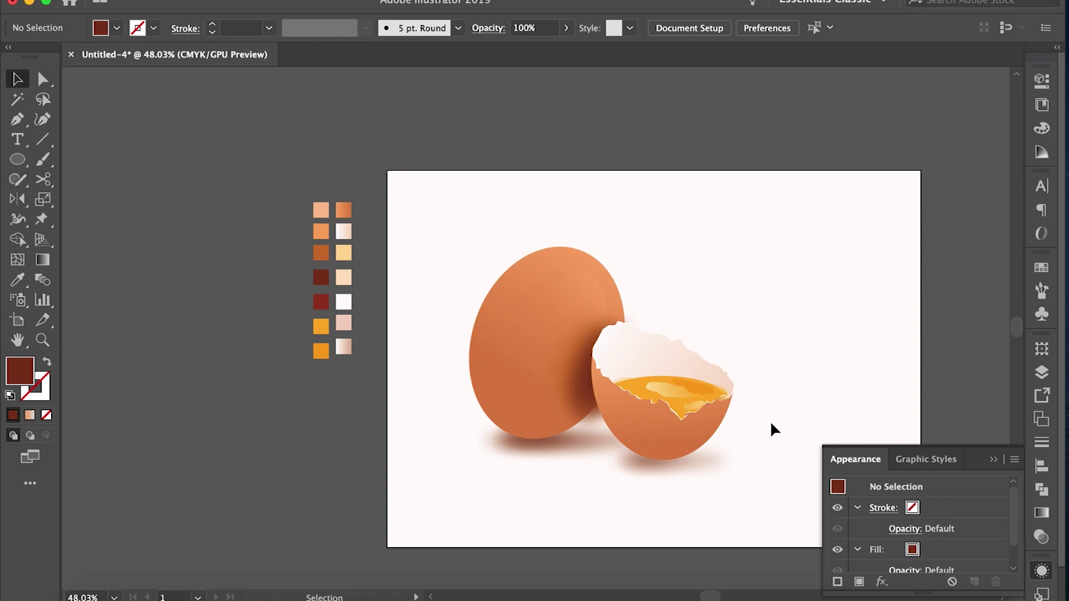
pyautogui.hscroll(2, 770, 421)
pyautogui.scroll(1, 783, 419)
pyautogui.moveTo(471, 432)
pyautogui.mouseDown()
pyautogui.moveTo(496, 427)
pyautogui.moveTo(474, 433)
pyautogui.mouseUp()
# Select the standing egg's stacked shading ellipses and group them with Ctrl+G.
pyautogui.click(473, 518)
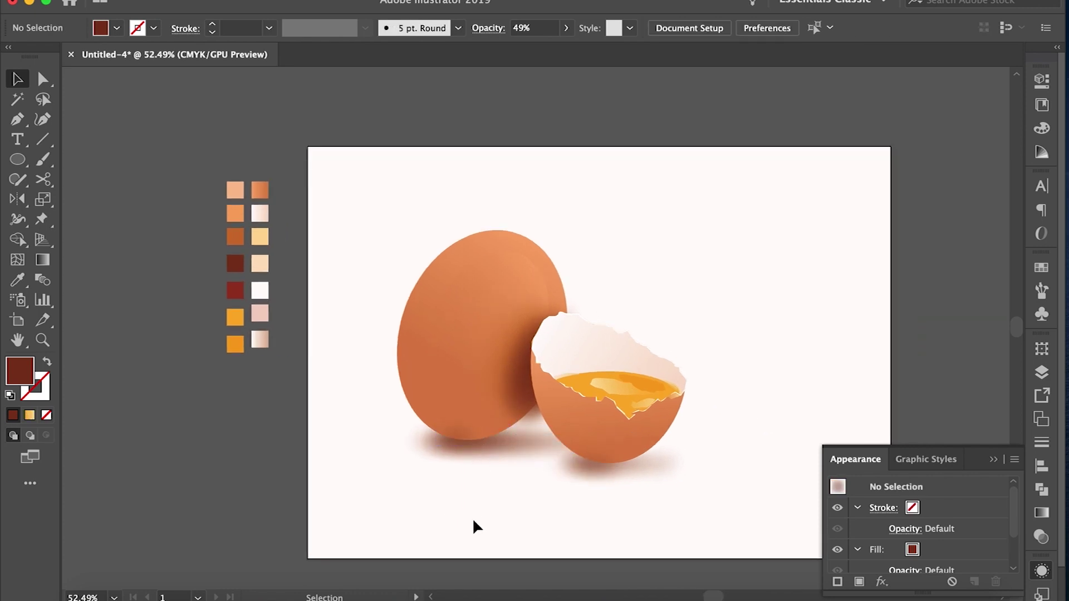
pyautogui.scroll(-1, 472, 516)
pyautogui.click(526, 433)
pyautogui.scroll(3, 526, 433)
pyautogui.keyDown('shift'); pyautogui.click(513, 373); pyautogui.keyUp('shift')
pyautogui.keyDown('shift'); pyautogui.click(573, 317); pyautogui.keyUp('shift')
pyautogui.click(471, 184)
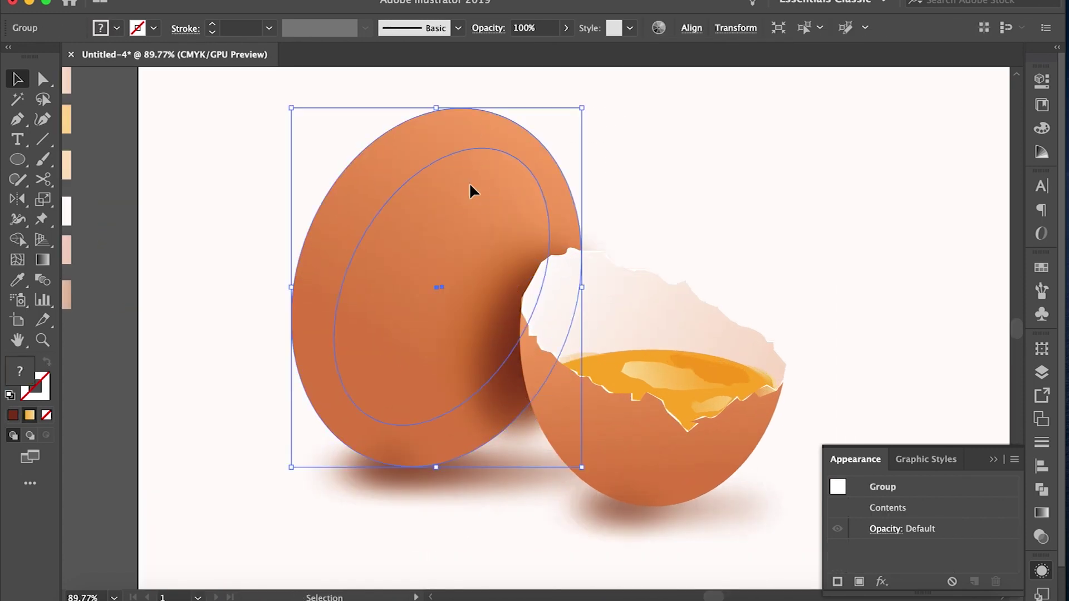
pyautogui.click(519, 401)
pyautogui.hotkey('ctrl', 'g')
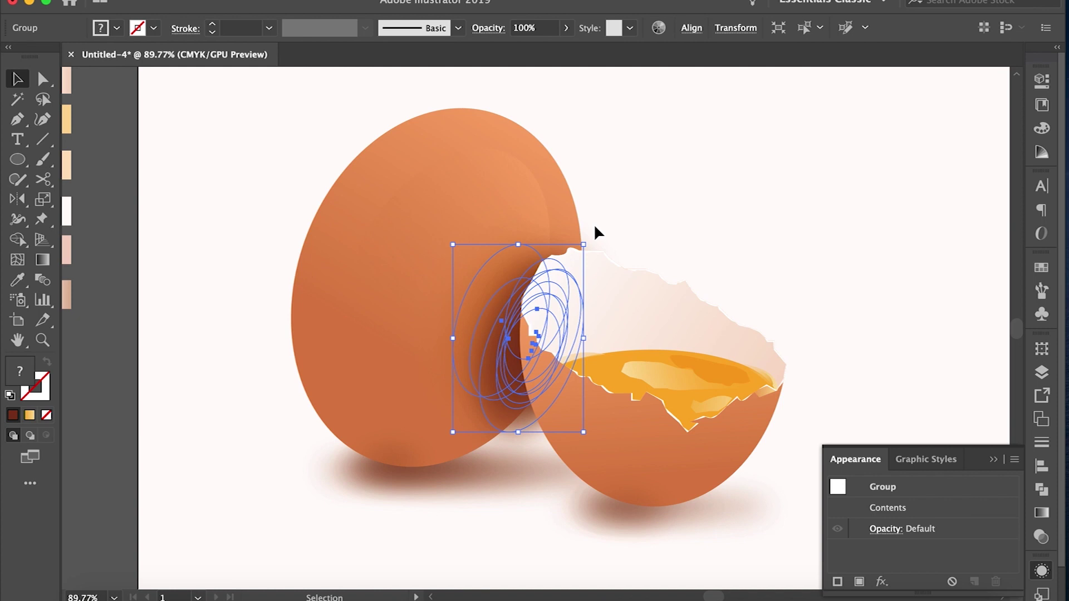
# Select the egg outline together with the shading group and make a clipping mask with Ctrl+7.
pyautogui.hotkey('ctrl', '2')
pyautogui.hotkey('ctrl', 'a')
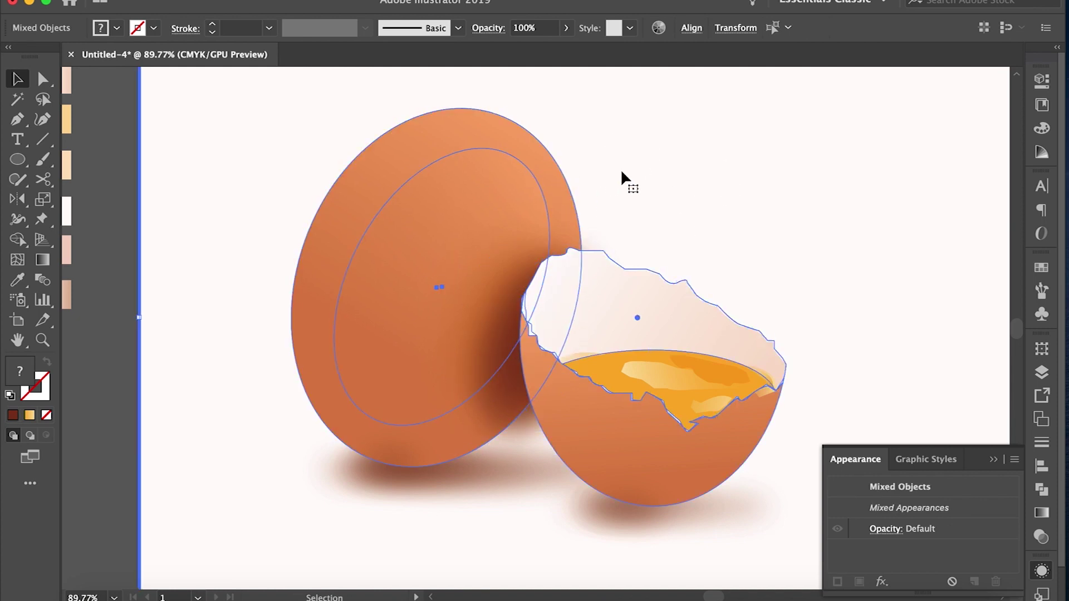
pyautogui.press('a')
pyautogui.click(333, 146)
pyautogui.click(345, 184)
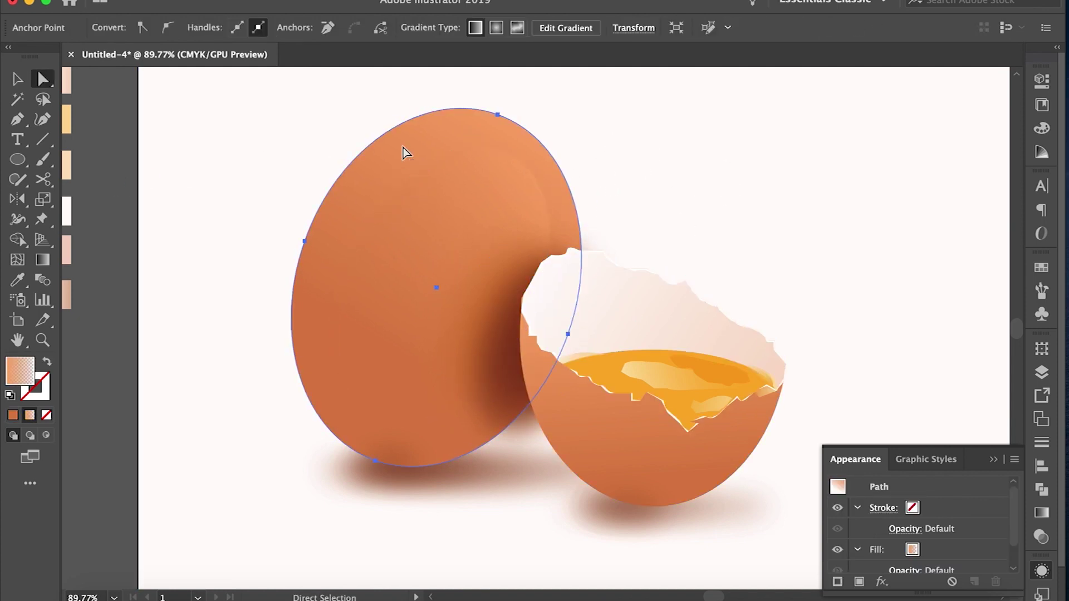
pyautogui.press('v')
pyautogui.hotkey('ctrl', 'shift', ']')
pyautogui.click(699, 155)
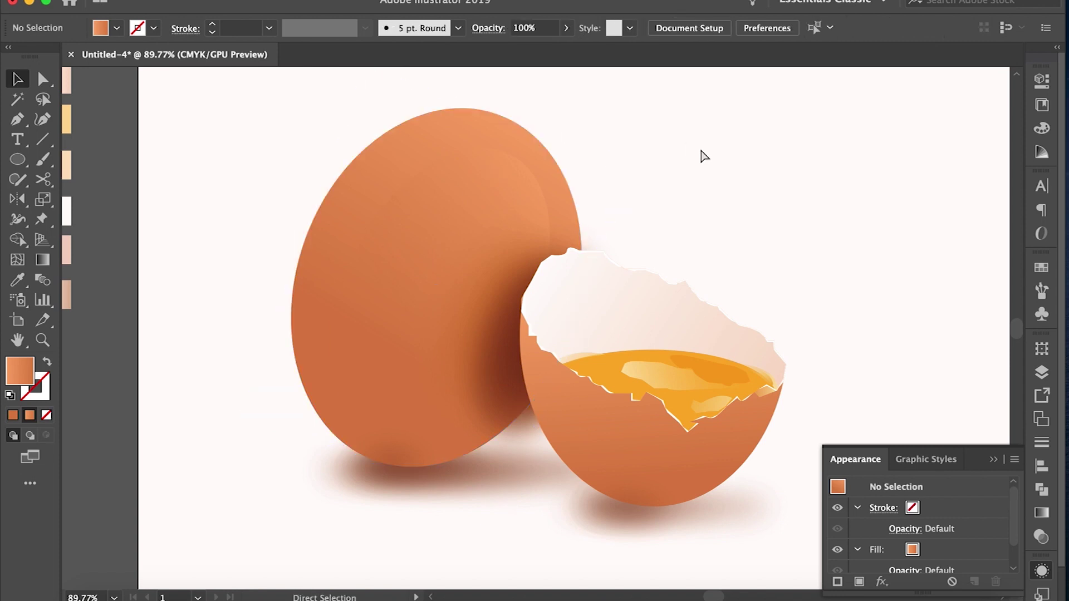
pyautogui.click(539, 270)
pyautogui.press('a')
pyautogui.moveTo(539, 273); pyautogui.dragTo(525, 423)
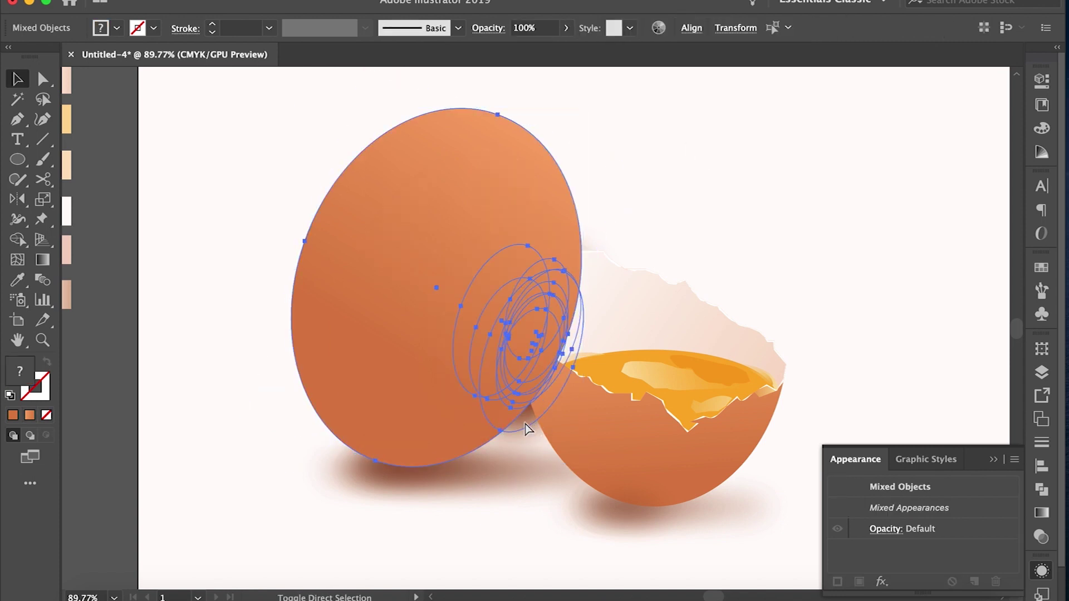
pyautogui.hotkey('ctrl', '7')
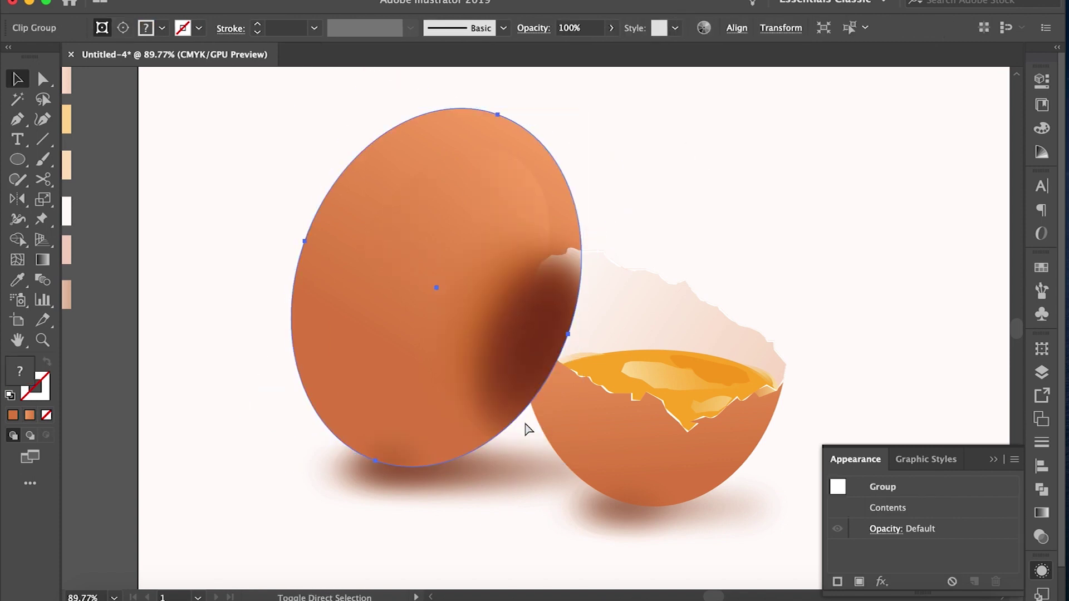
# Inspect the paths inside the standing egg's new clip group, then deselect.
pyautogui.click(660, 298)
pyautogui.click(489, 280)
pyautogui.moveTo(246, 140); pyautogui.dragTo(423, 342)
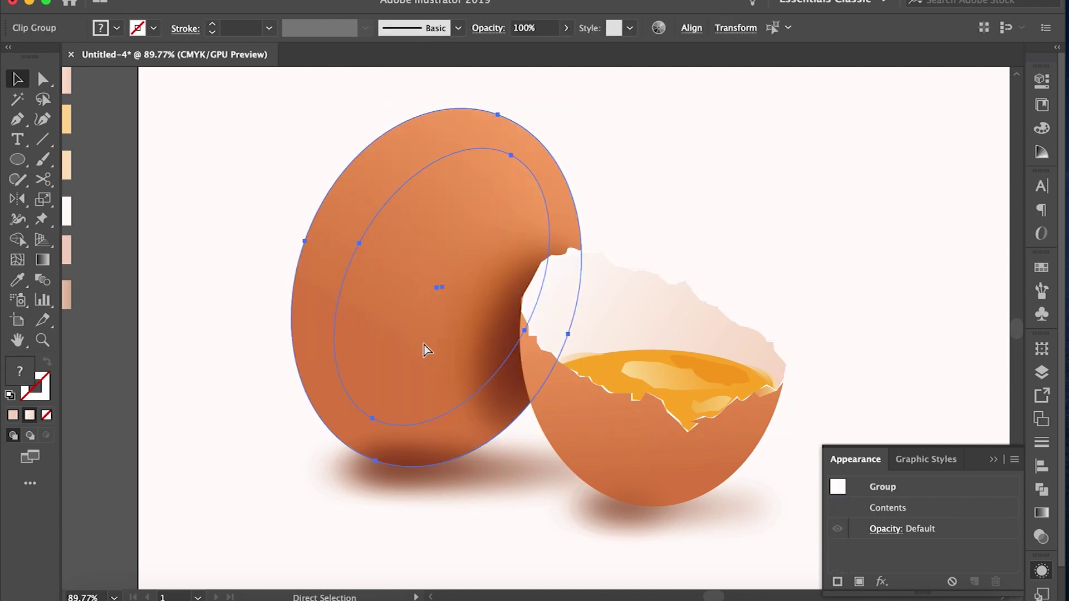
pyautogui.keyDown('ctrl'); pyautogui.click(336, 347); pyautogui.keyUp('ctrl')
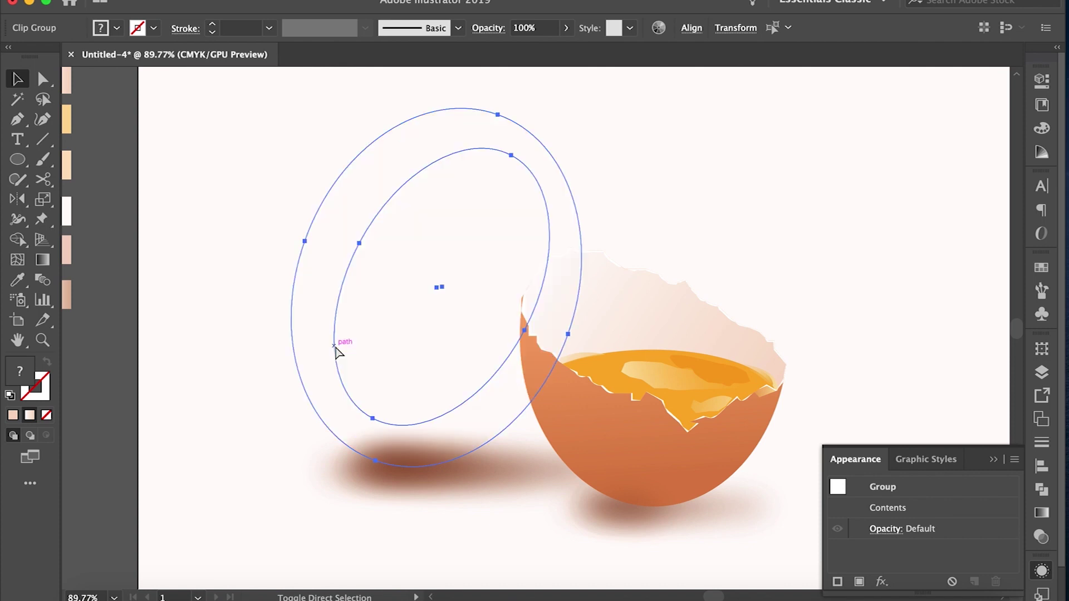
pyautogui.click(233, 288)
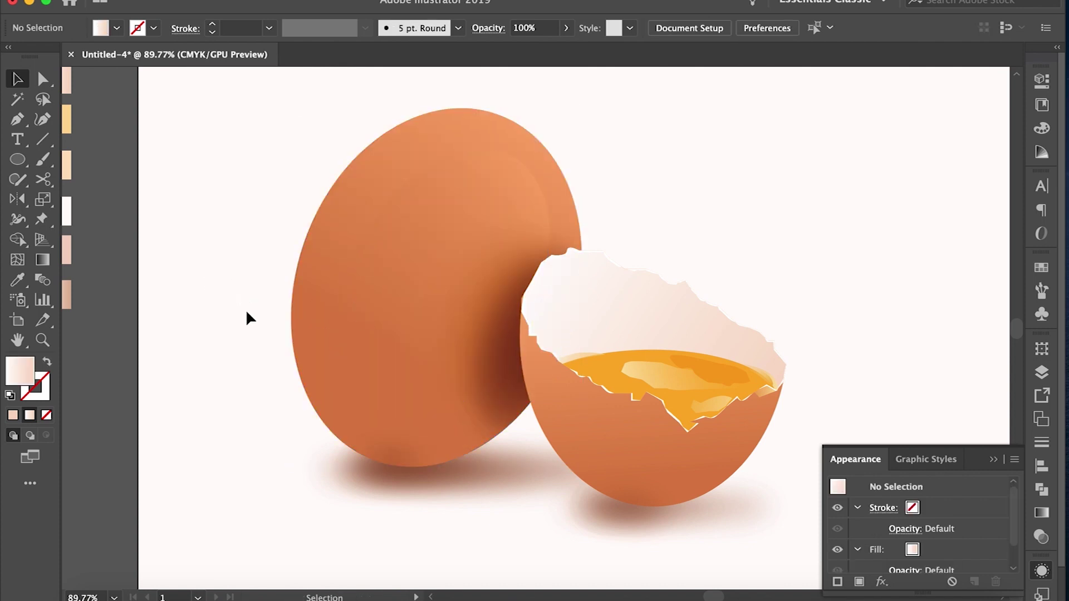
pyautogui.scroll(-3, 249, 307)
# Alt-drag a copy of the standing egg to the right of the cracked shell and shrink it slightly.
pyautogui.moveTo(439, 265)
pyautogui.mouseDown()
pyautogui.moveTo(694, 245)
pyautogui.moveTo(636, 225)
pyautogui.mouseUp()
pyautogui.moveTo(715, 149); pyautogui.dragTo(689, 181)
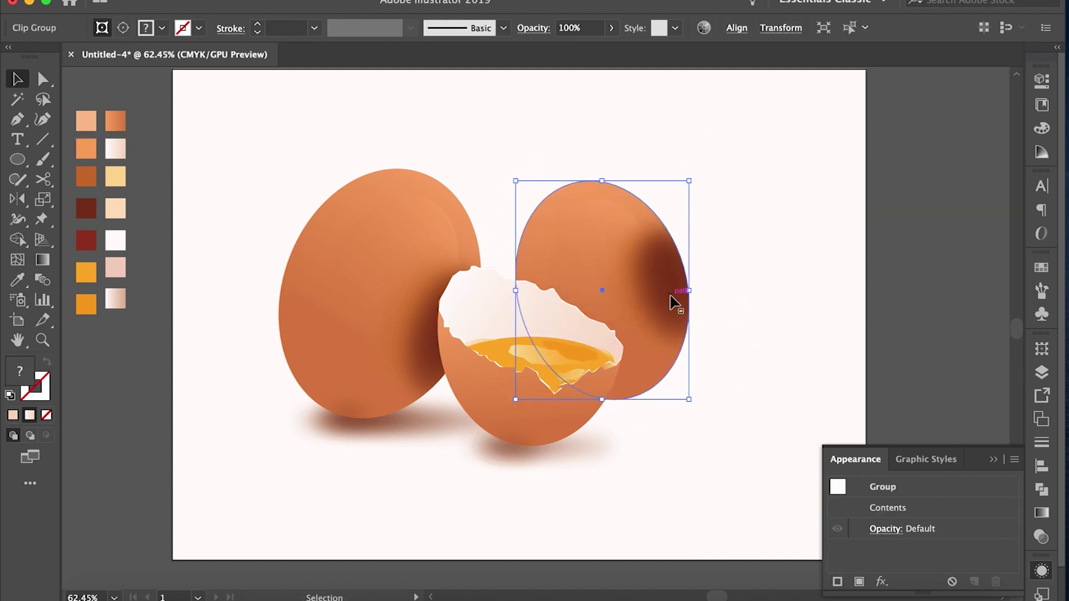
pyautogui.doubleClick(673, 302)
pyautogui.press('Delete')
pyautogui.doubleClick(730, 348)
# Rotate the inner shading ellipse inside the copied egg's group.
pyautogui.click(637, 272)
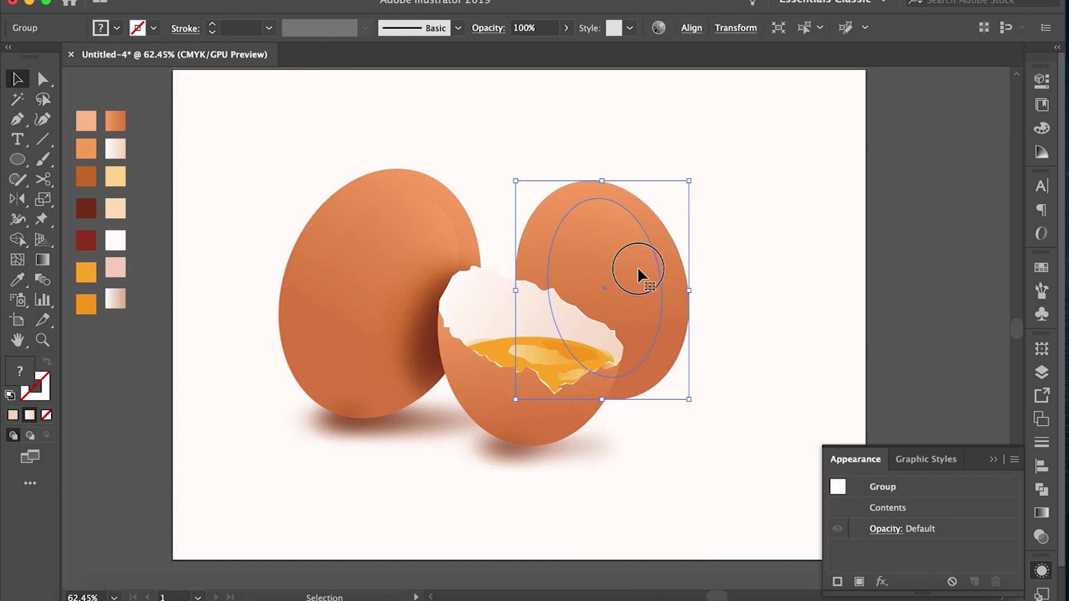
pyautogui.doubleClick(639, 270)
pyautogui.moveTo(613, 181); pyautogui.dragTo(673, 296)
pyautogui.doubleClick(774, 296)
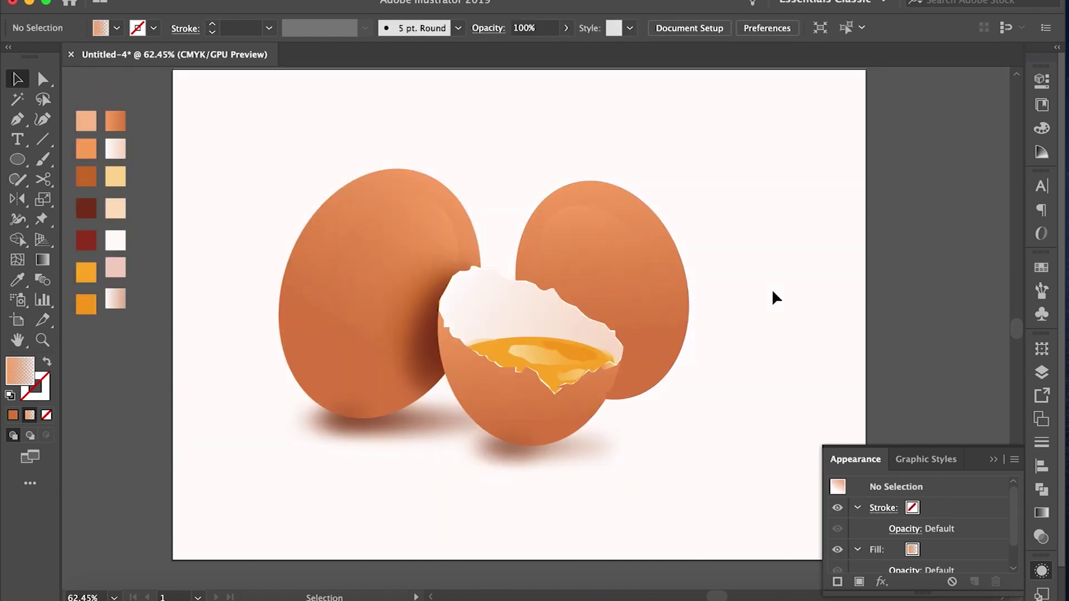
# Stretch the ground shadow so it extends under the new right egg.
pyautogui.click(345, 419)
pyautogui.moveTo(370, 424)
pyautogui.mouseDown()
pyautogui.moveTo(686, 409)
pyautogui.moveTo(674, 415)
pyautogui.mouseUp()
pyautogui.click(683, 456)
# Darken the tan end of the shell interior's gradient and make it slightly pinker.
pyautogui.scroll(-2, 682, 457)
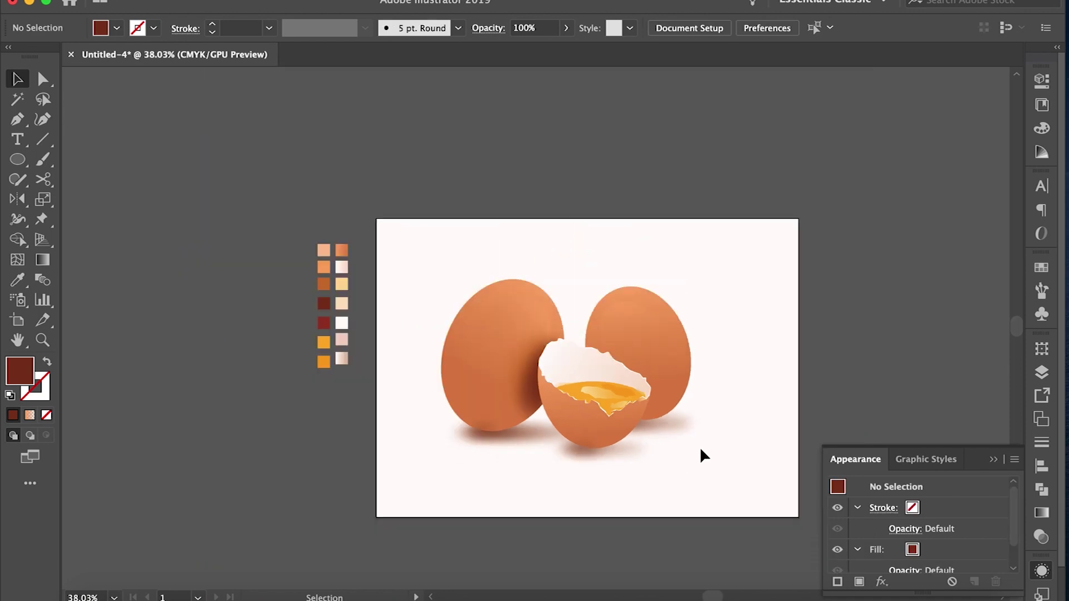
pyautogui.keyDown('alt'); pyautogui.scroll(4, 654, 397); pyautogui.keyUp('alt')
pyautogui.press('a')
pyautogui.click(501, 311)
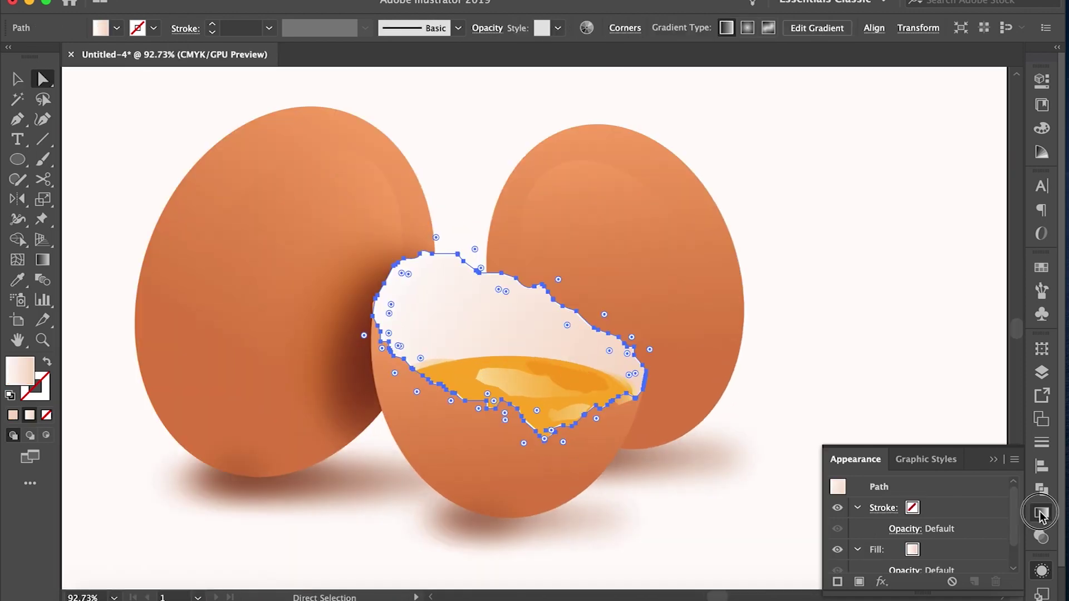
pyautogui.click(1042, 513)
pyautogui.doubleClick(991, 498)
pyautogui.moveTo(854, 410)
pyautogui.mouseDown()
pyautogui.moveTo(880, 418)
pyautogui.moveTo(872, 411)
pyautogui.mouseUp()
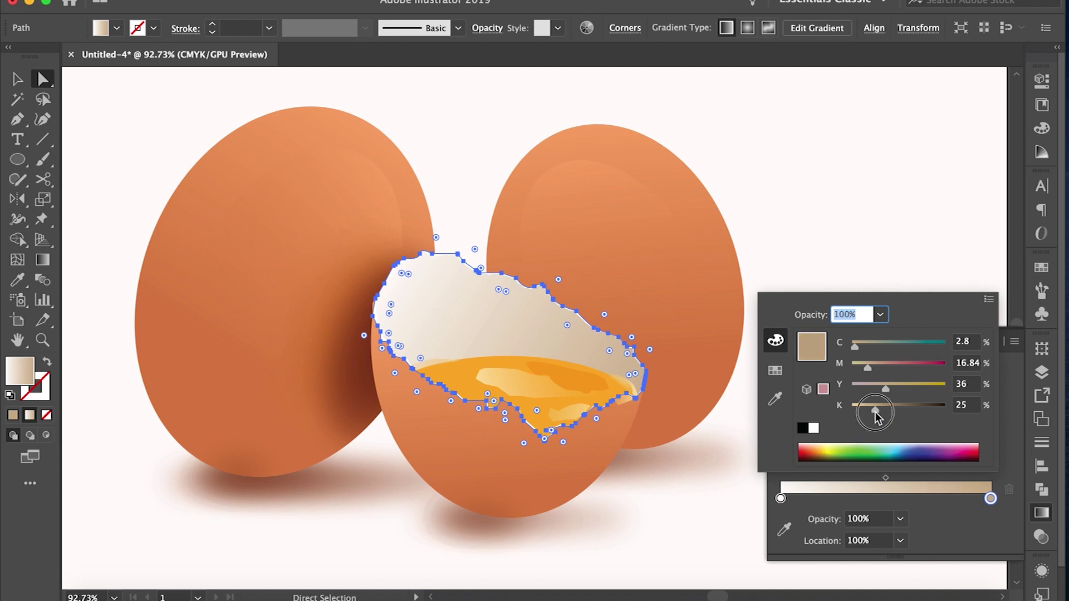
pyautogui.moveTo(868, 366); pyautogui.dragTo(877, 369)
# Apply the same white-to-tan gradient to the yolk shape.
pyautogui.write('v')
pyautogui.click(839, 250)
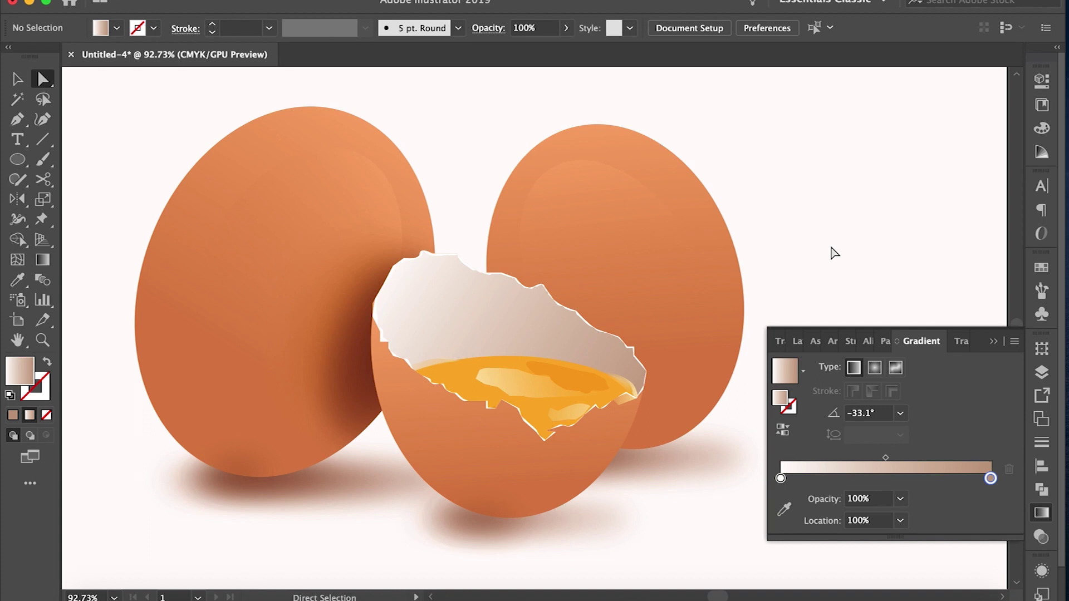
pyautogui.click(647, 518)
pyautogui.press('.')
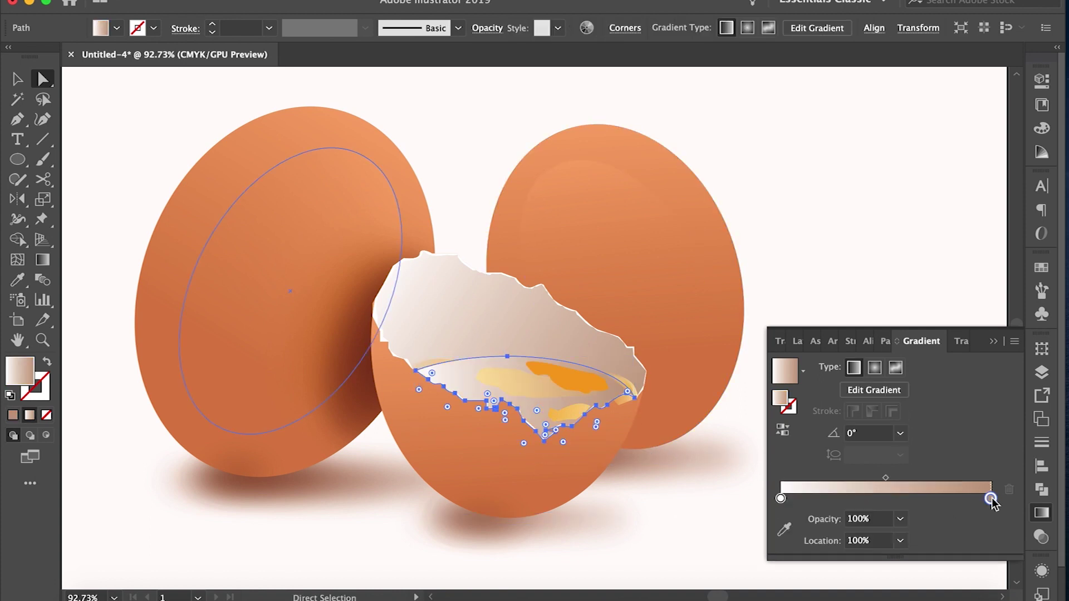
# Set the yolk gradient stops in RGB to golden FBAE26 and a deeper orange.
pyautogui.doubleClick(991, 498)
pyautogui.click(989, 300)
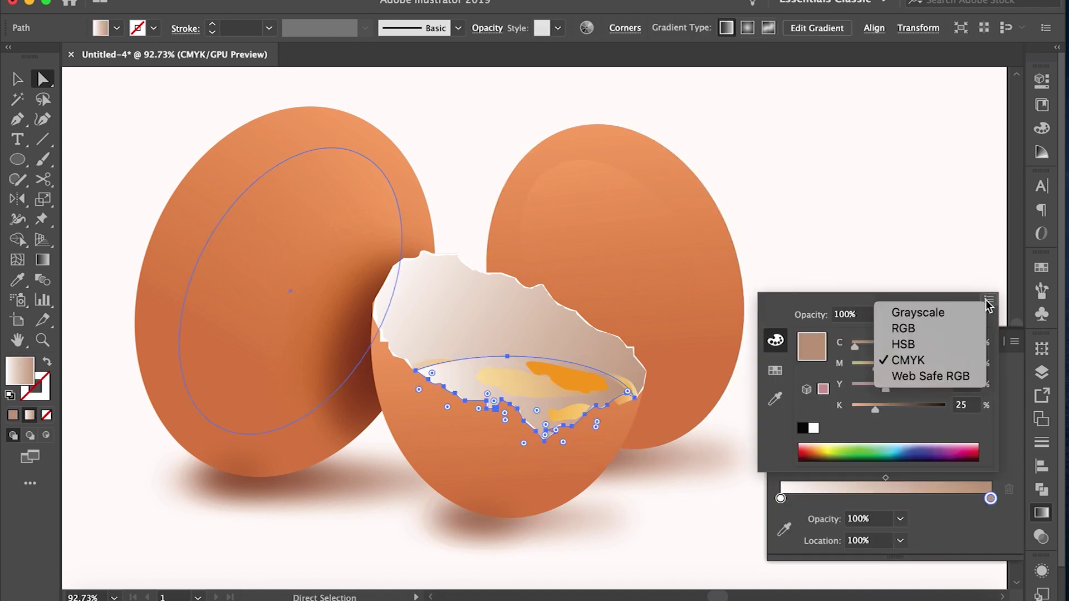
pyautogui.click(919, 328)
pyautogui.press('Return')
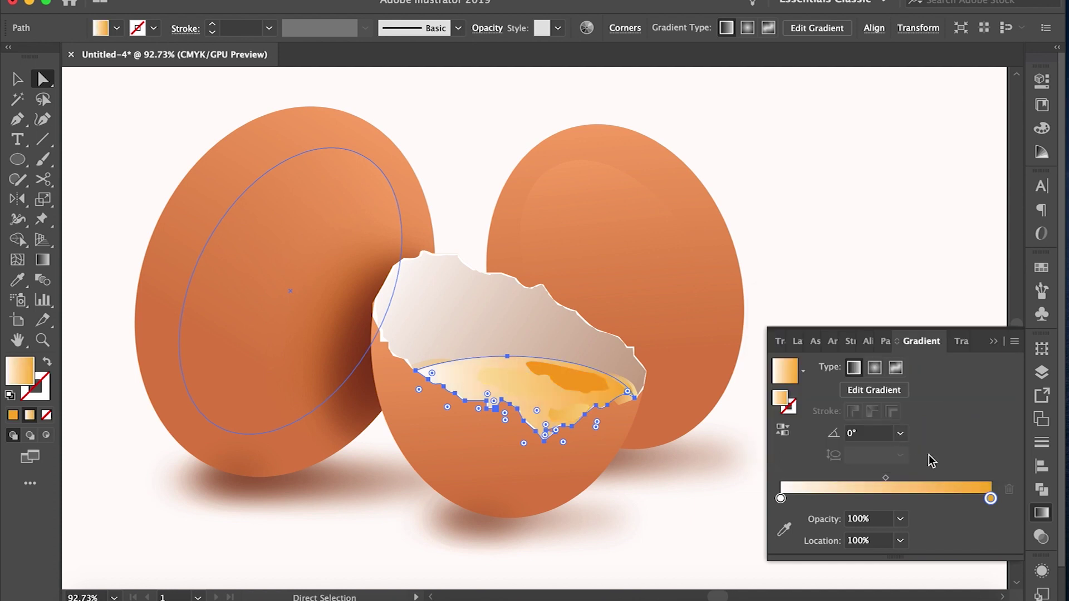
pyautogui.doubleClick(781, 499)
pyautogui.write('FBAE26')
pyautogui.press('Return')
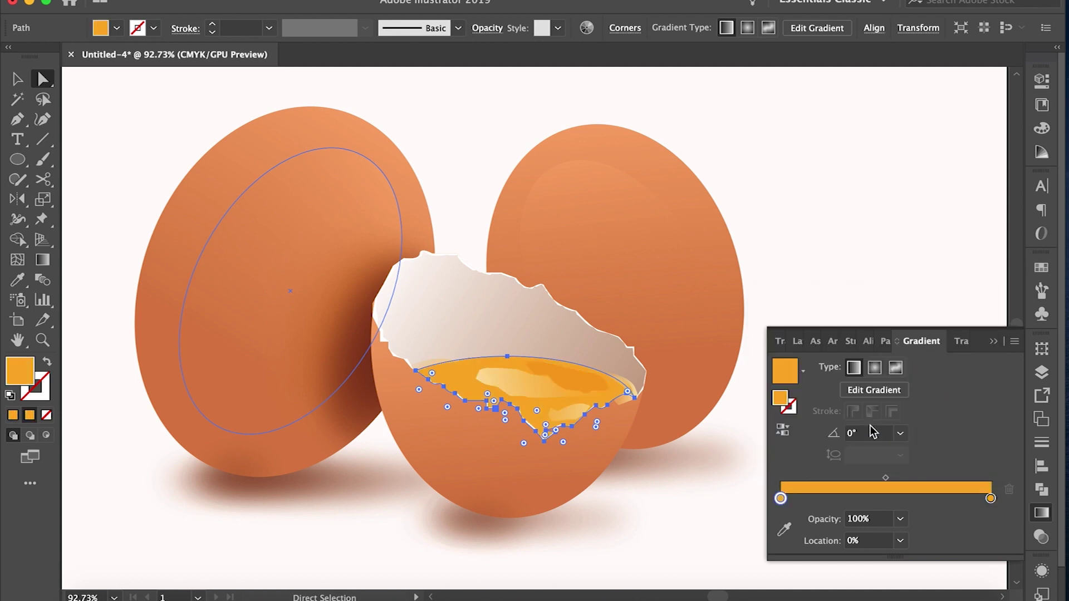
pyautogui.doubleClick(991, 499)
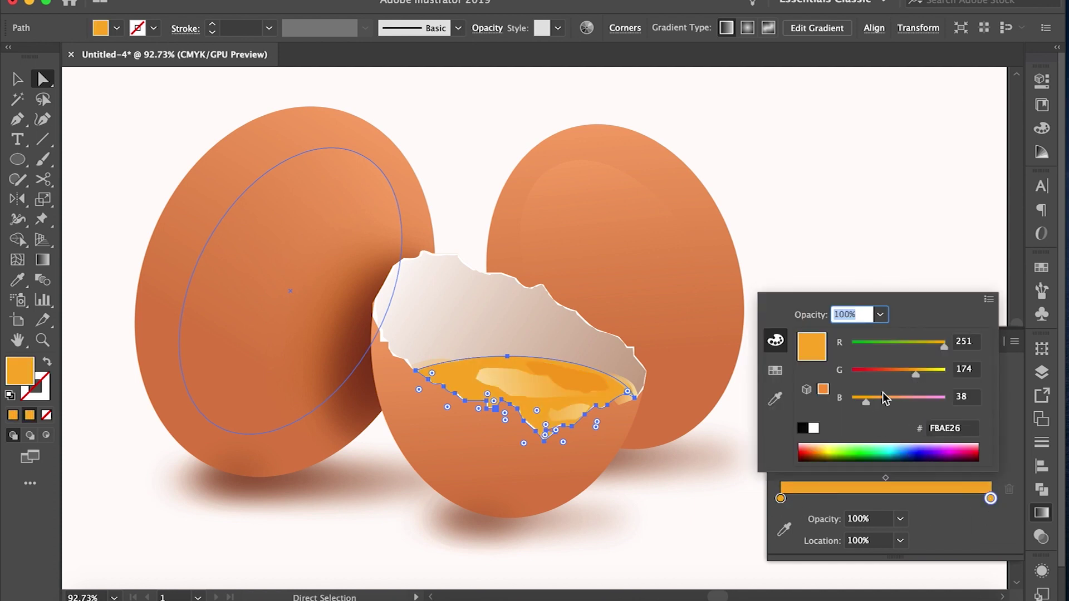
pyautogui.moveTo(916, 374); pyautogui.dragTo(903, 381)
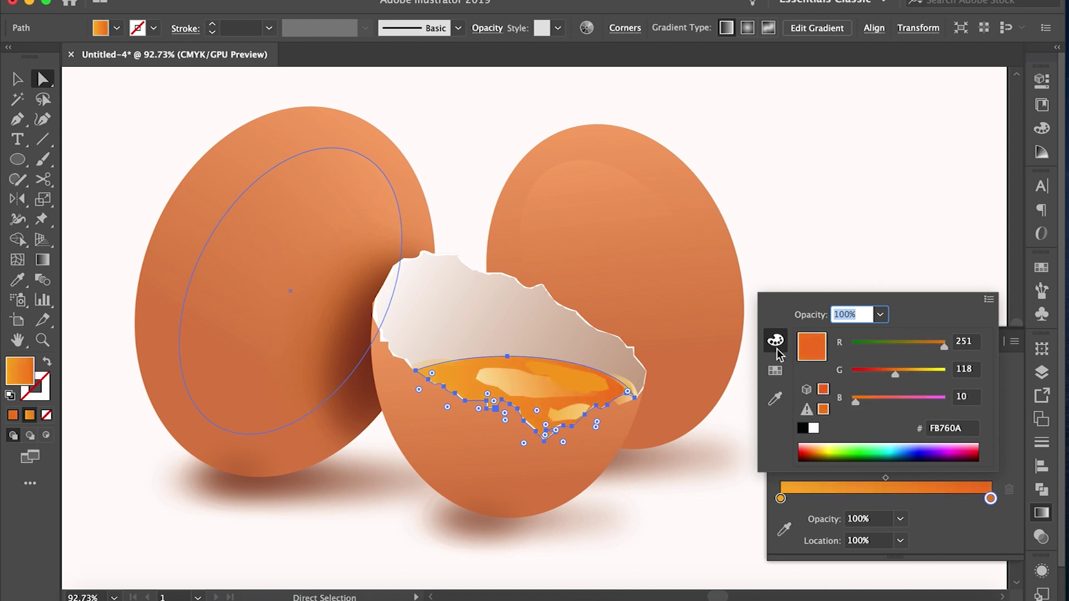
pyautogui.press('Return')
pyautogui.click(507, 333)
# Drag the yolk gradient diagonally with the Gradient tool and shift its yellow stop and position.
pyautogui.click(488, 381)
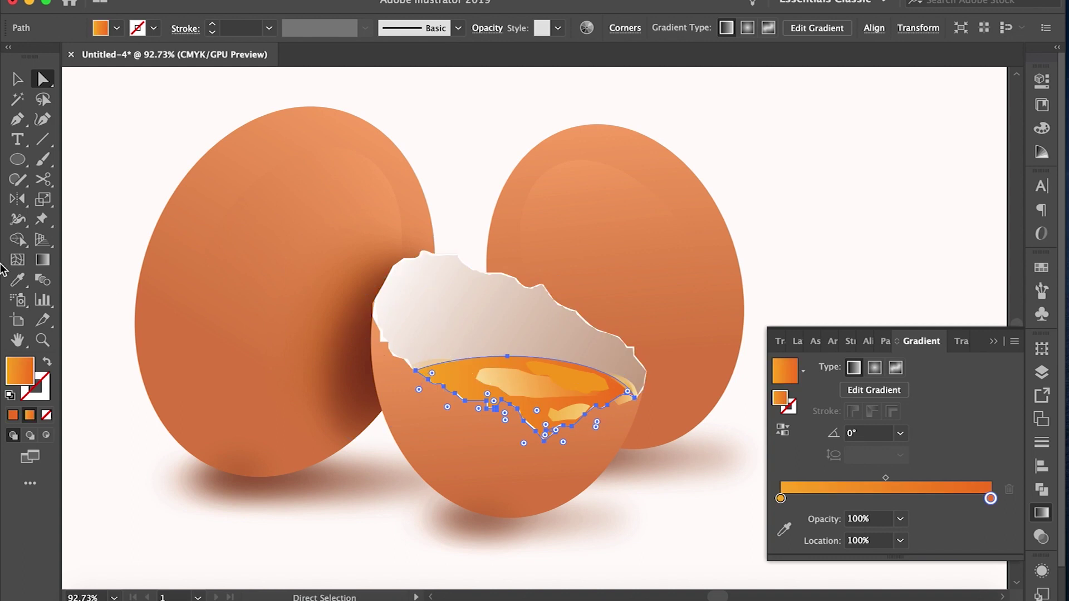
pyautogui.press('g')
pyautogui.moveTo(474, 353)
pyautogui.mouseDown()
pyautogui.moveTo(548, 444)
pyautogui.moveTo(540, 433)
pyautogui.moveTo(537, 456)
pyautogui.mouseUp()
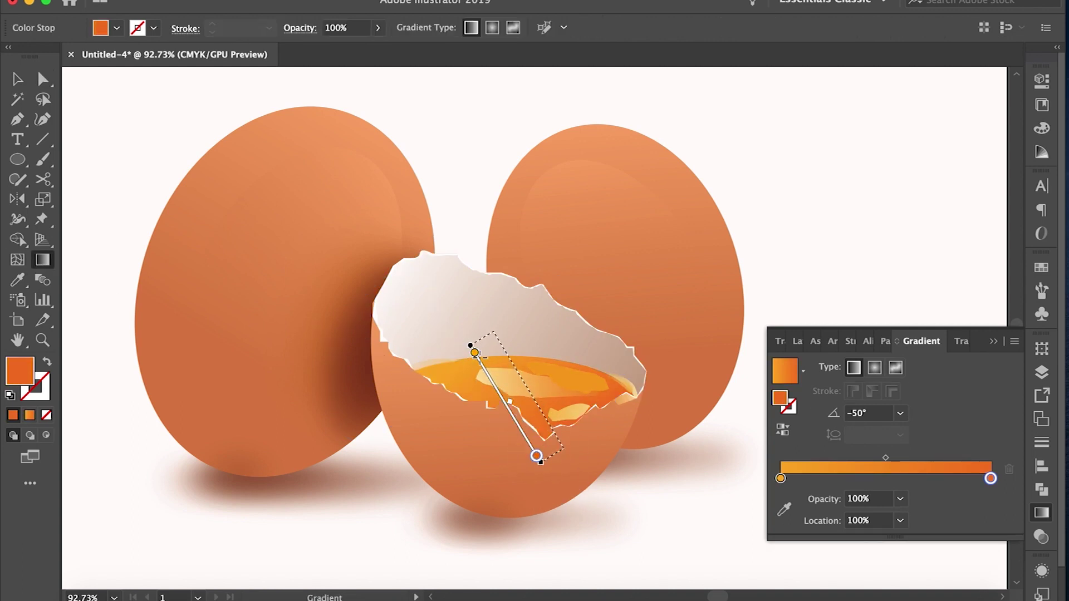
pyautogui.moveTo(474, 353); pyautogui.dragTo(497, 339)
pyautogui.moveTo(497, 339)
pyautogui.mouseDown()
pyautogui.moveTo(537, 389)
pyautogui.moveTo(526, 388)
pyautogui.mouseUp()
pyautogui.click(17, 81)
pyautogui.click(158, 135)
# Select the yolk's pale highlight and then the whole yolk shape to check them.
pyautogui.scroll(-2, 168, 118)
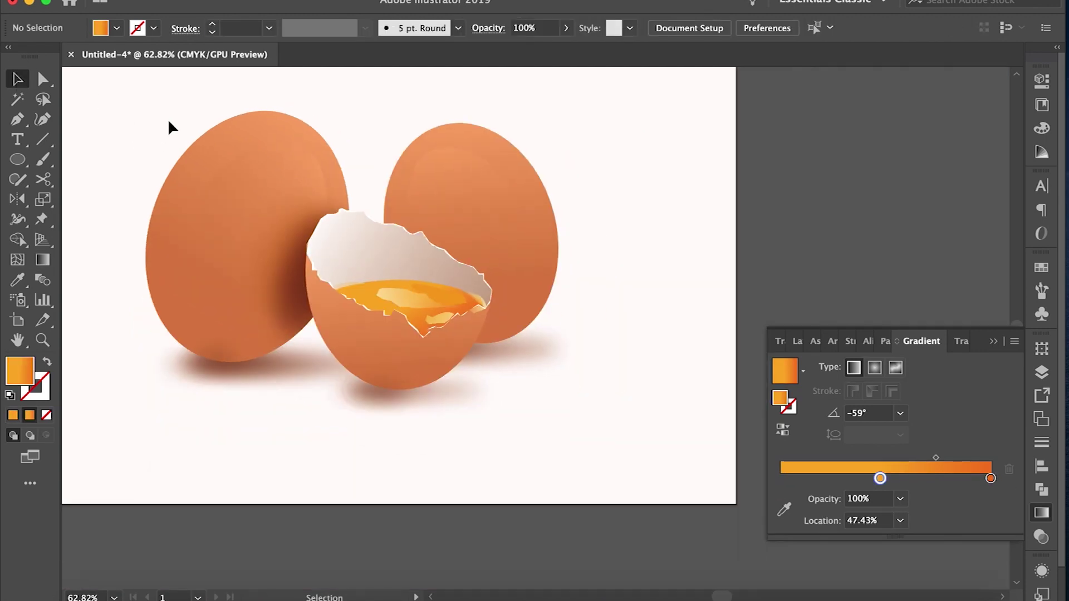
pyautogui.scroll(-1, 168, 119)
pyautogui.press('a')
pyautogui.click(327, 259)
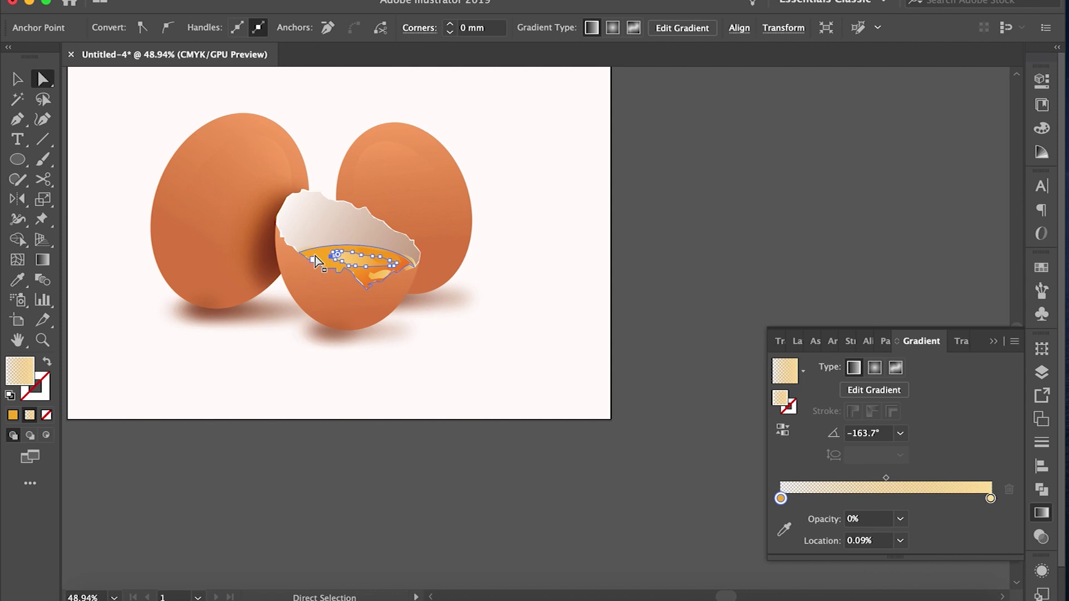
pyautogui.scroll(2, 315, 256)
pyautogui.click(315, 256)
pyautogui.press('v')
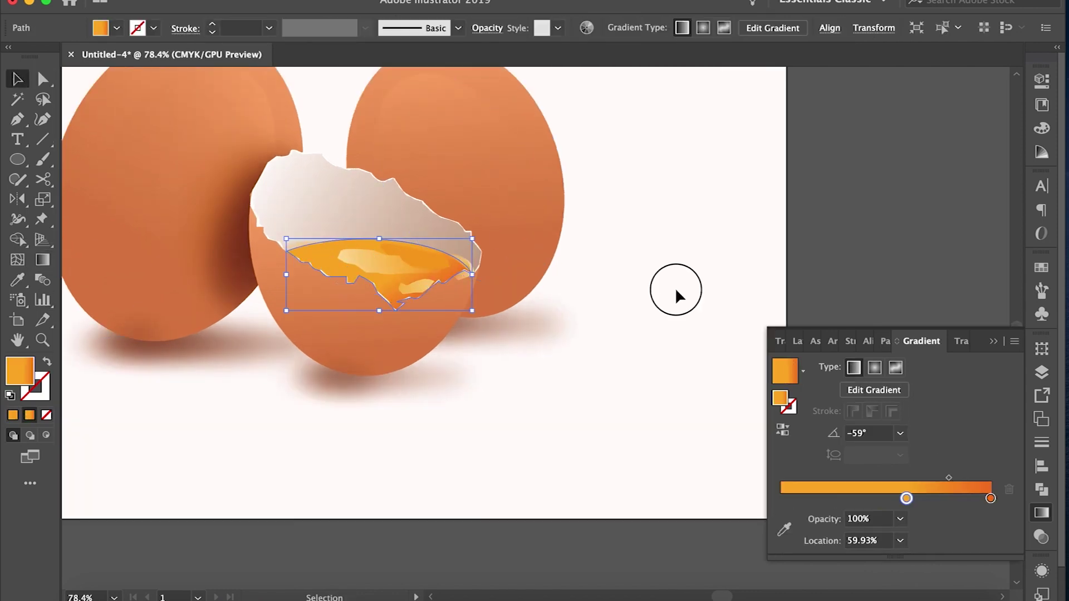
pyautogui.scroll(-2, 675, 288)
# Run the background rectangle's gradient top to bottom and lower its midpoint for a near-white-to-peach fade.
pyautogui.click(686, 272)
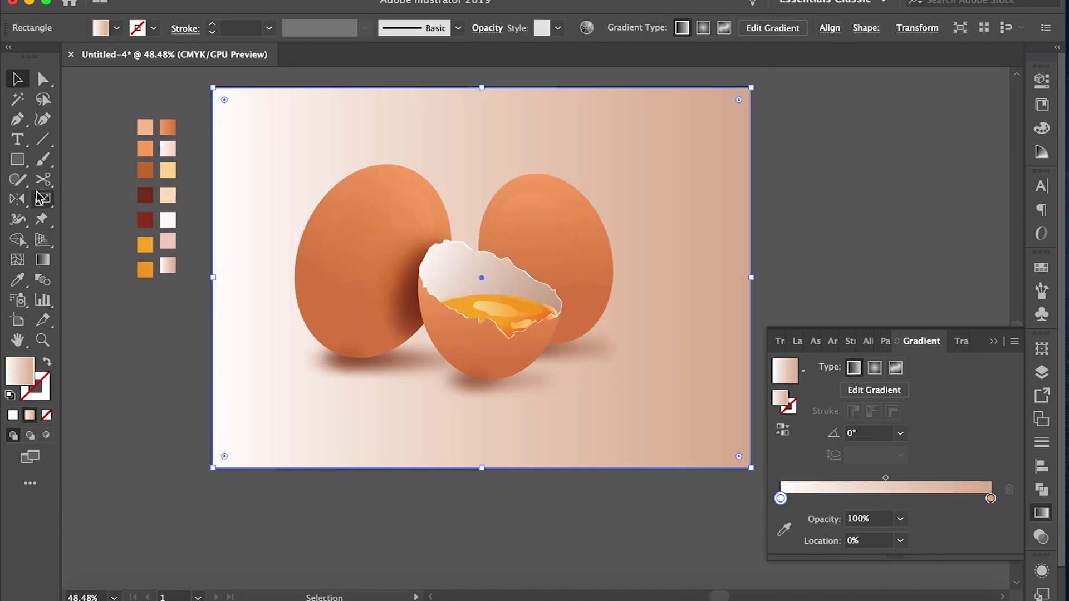
pyautogui.click(42, 259)
pyautogui.moveTo(476, 116); pyautogui.dragTo(483, 356)
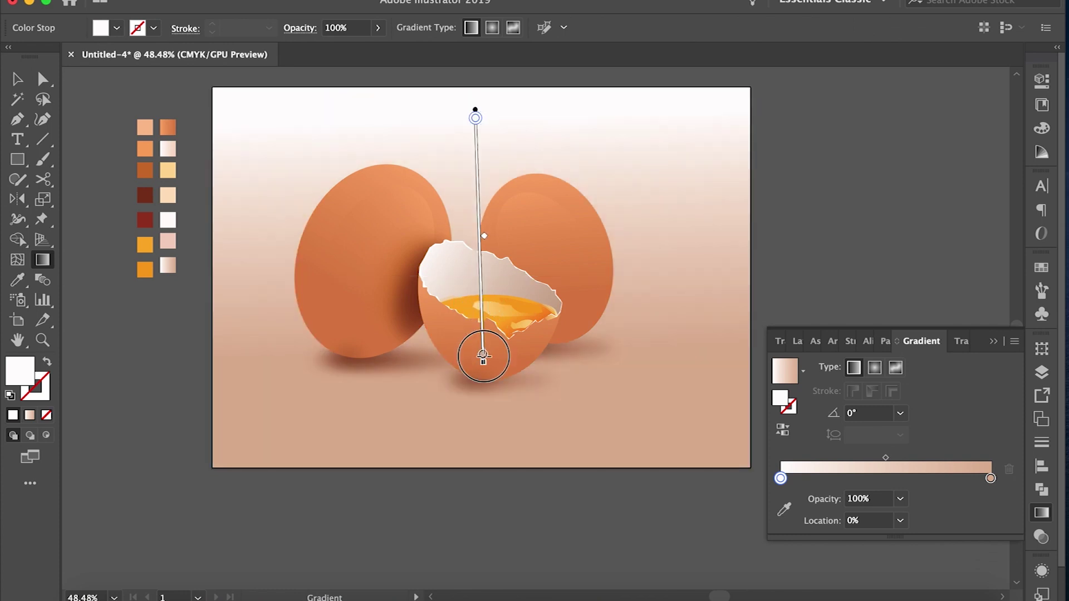
pyautogui.moveTo(486, 239); pyautogui.dragTo(486, 286)
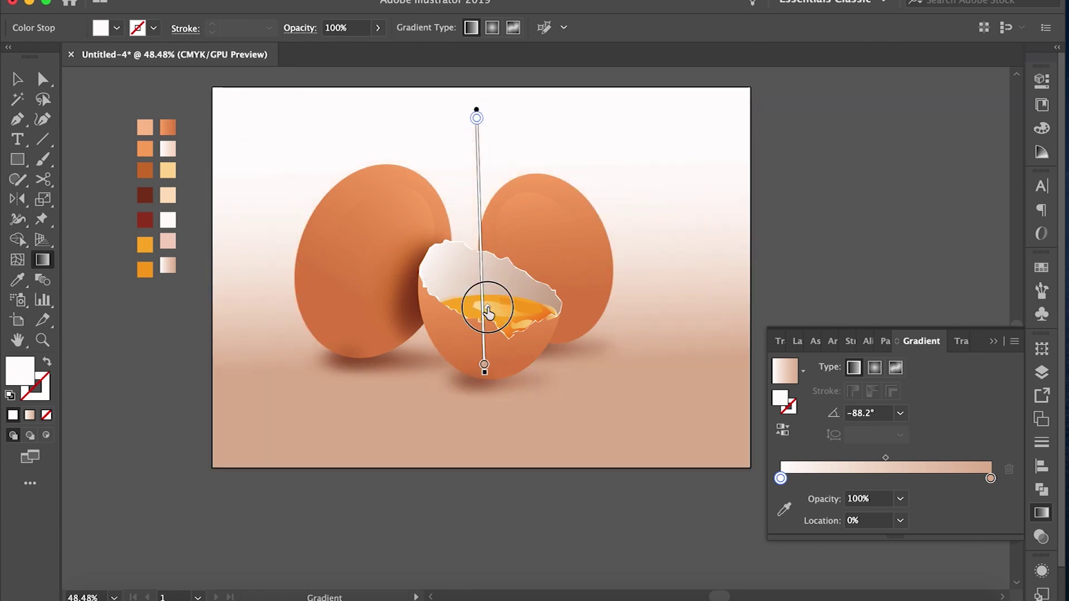
pyautogui.press('v')
pyautogui.click(188, 393)
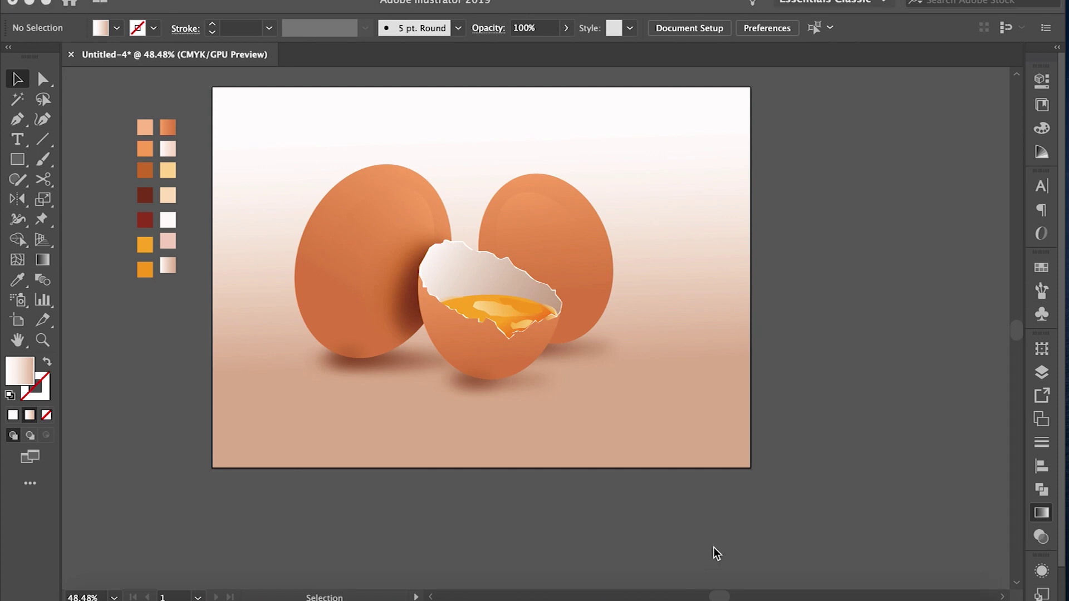
# Draw a curved Pen path along the yolk's upper rim and fill it white with the Eyedropper.
pyautogui.scroll(2, 731, 539)
pyautogui.click(17, 119)
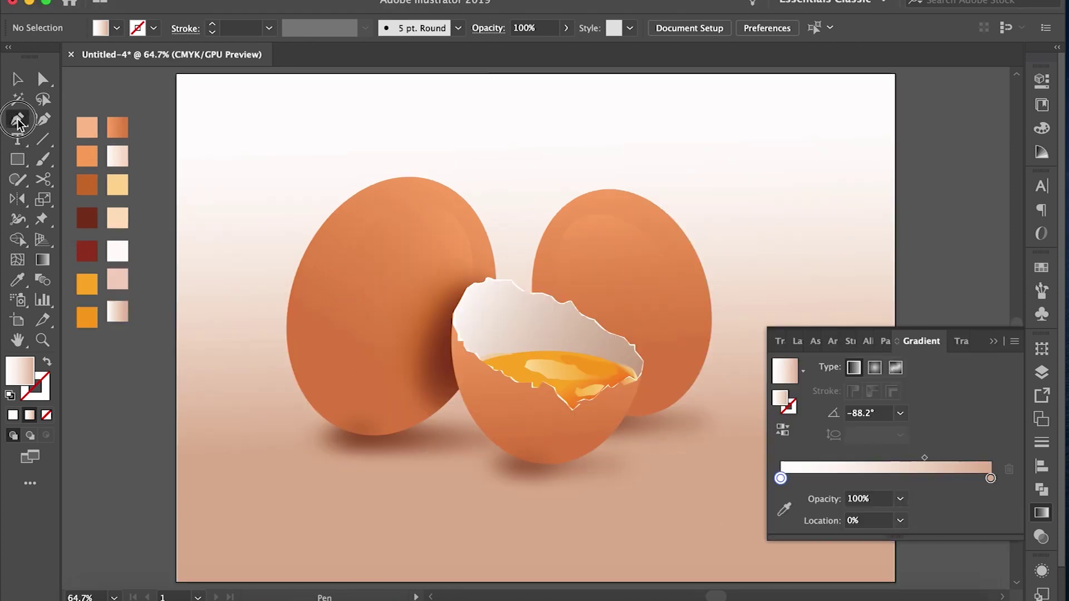
pyautogui.click(489, 364)
pyautogui.moveTo(533, 360); pyautogui.dragTo(548, 367)
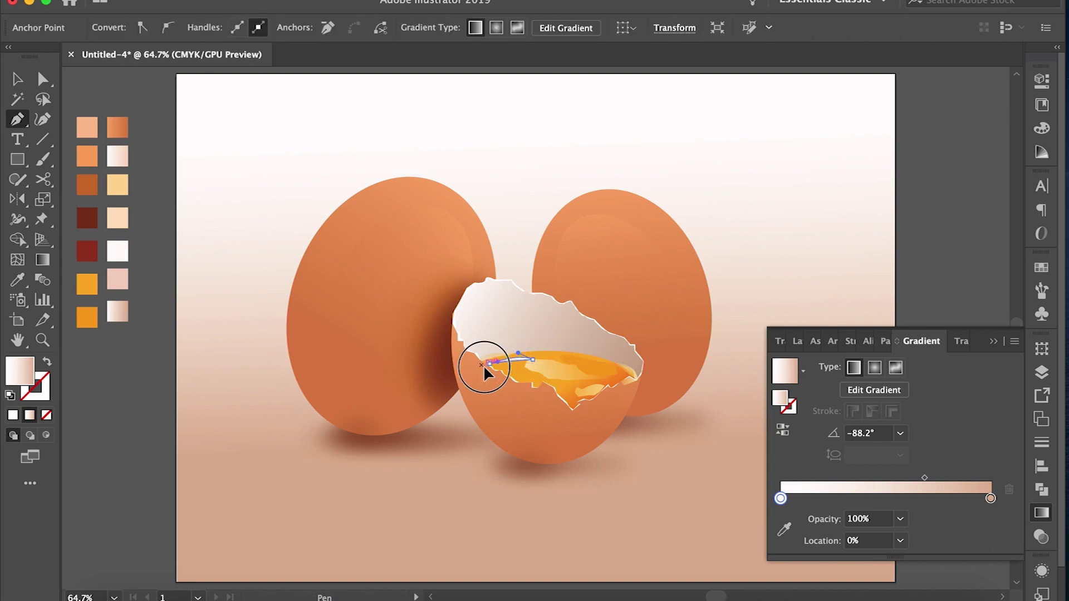
pyautogui.press('i')
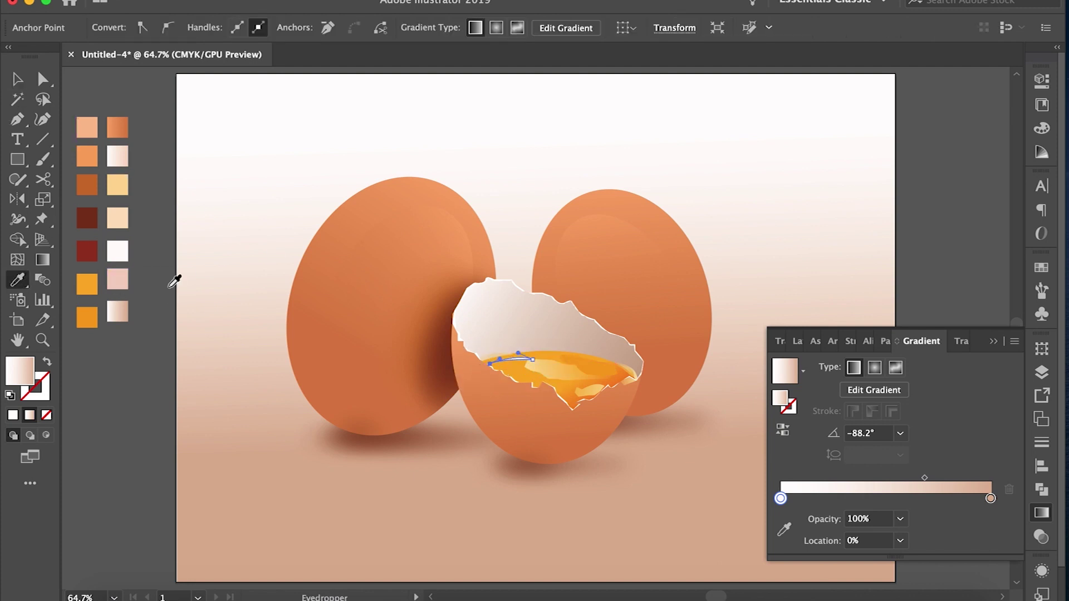
pyautogui.click(117, 251)
pyautogui.click(17, 78)
pyautogui.click(135, 386)
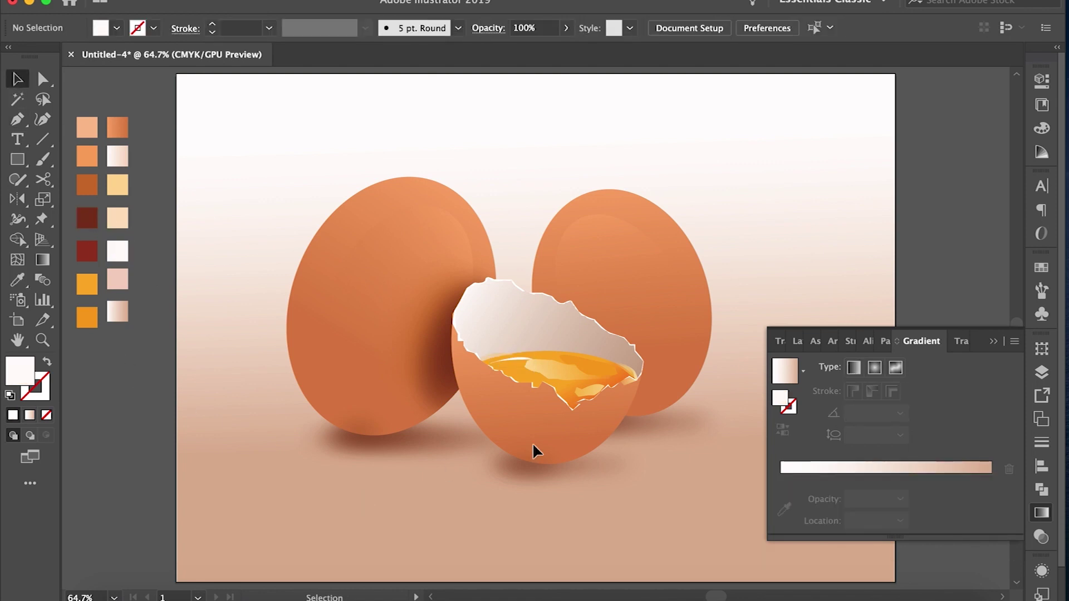
# Resize the yolk highlight to fit the rim and set its opacity to 75%.
pyautogui.scroll(-2, 532, 443)
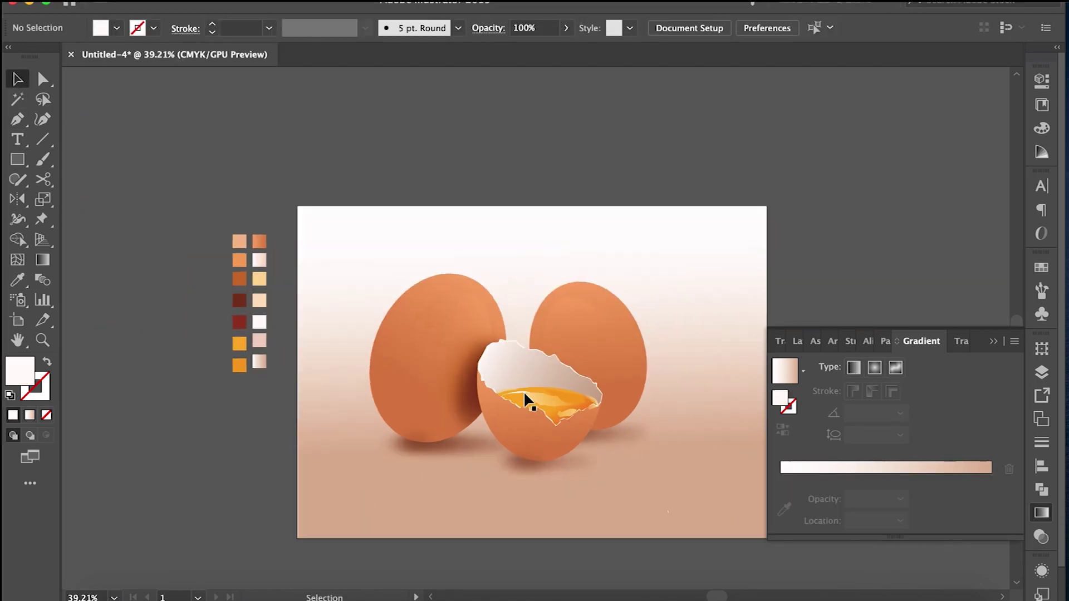
pyautogui.scroll(5, 524, 391)
pyautogui.click(523, 390)
pyautogui.moveTo(524, 389); pyautogui.dragTo(565, 395)
pyautogui.click(547, 29)
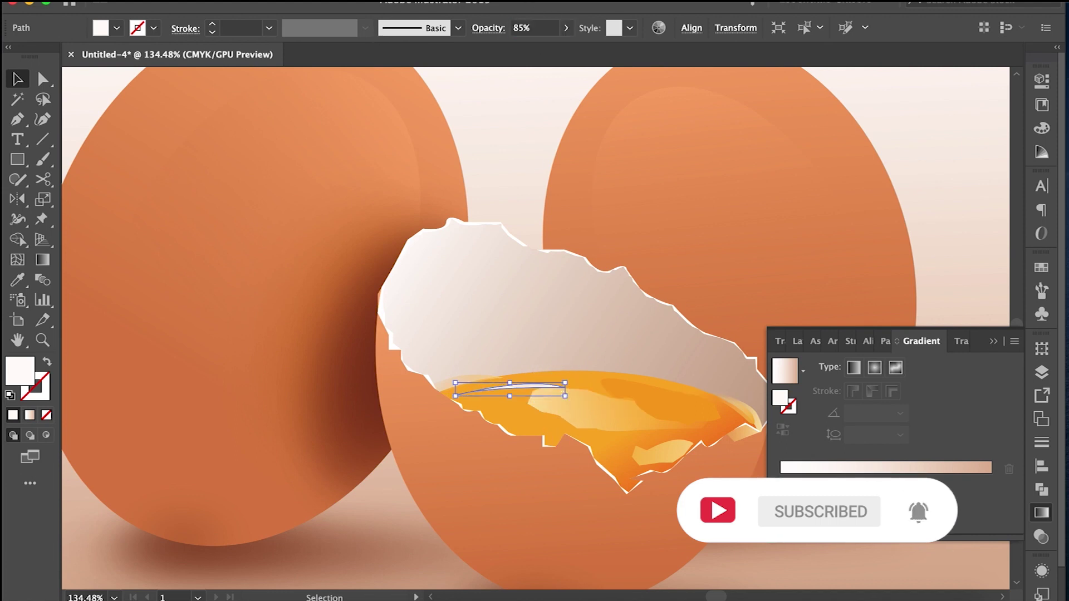
pyautogui.press('Return')
pyautogui.hotkey('ctrl', 'shift', 'a')
pyautogui.hotkey('ctrl', '0')
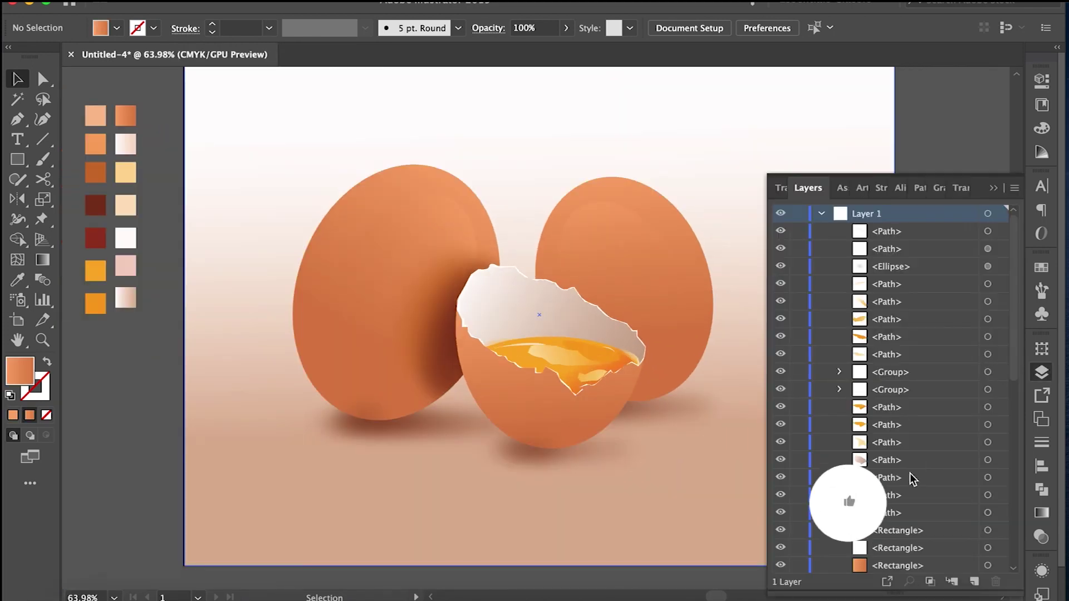
pyautogui.scroll(-5, 910, 474)
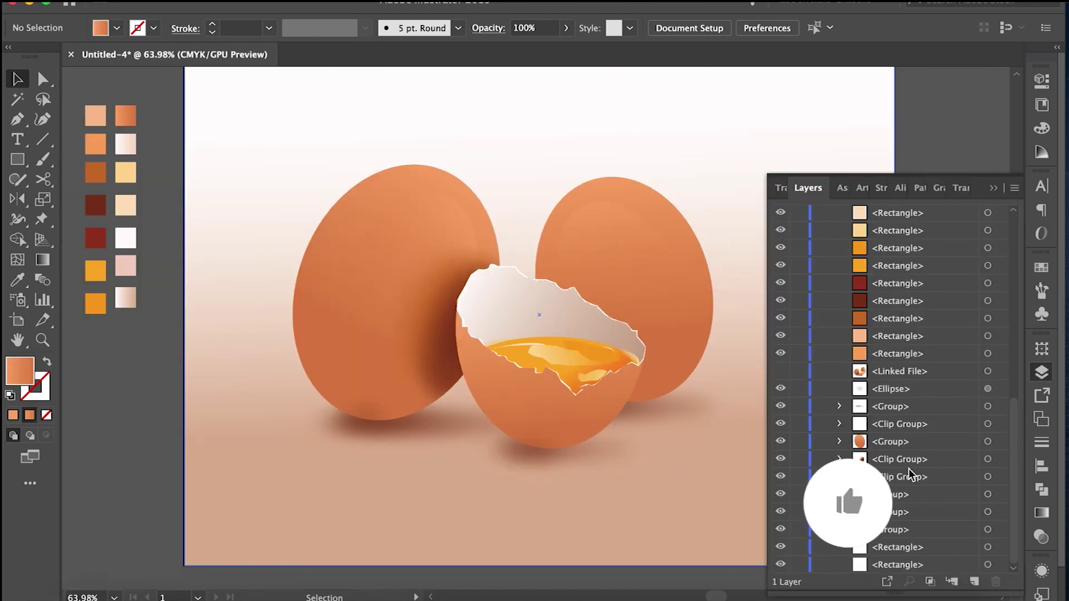
# Apply the Grain texture from the Effect Gallery to the left egg's shading ellipse.
pyautogui.click(988, 494)
pyautogui.click(840, 494)
pyautogui.click(988, 530)
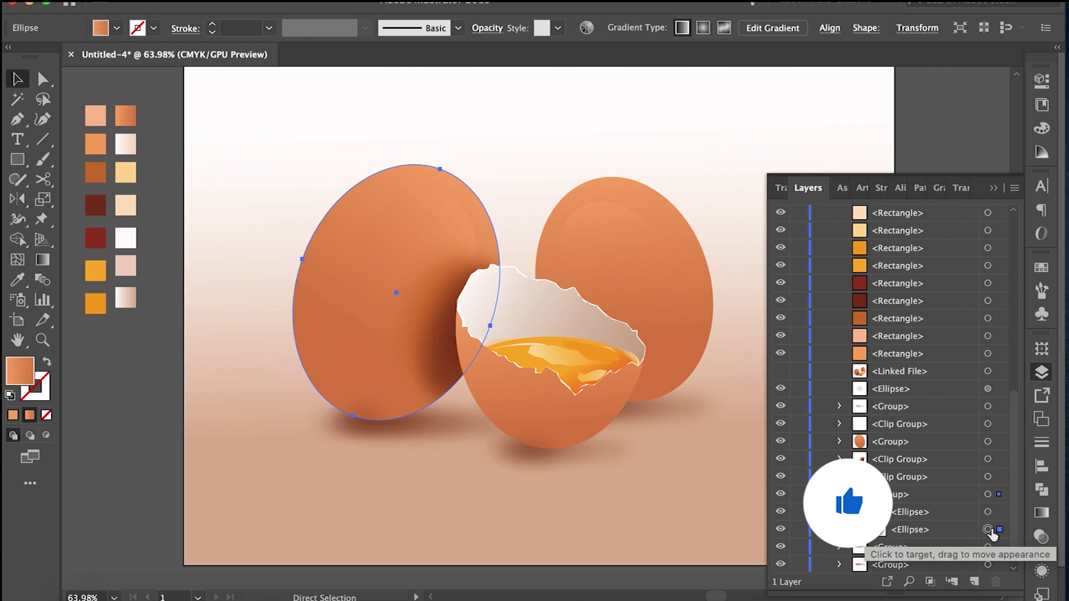
pyautogui.click(998, 530)
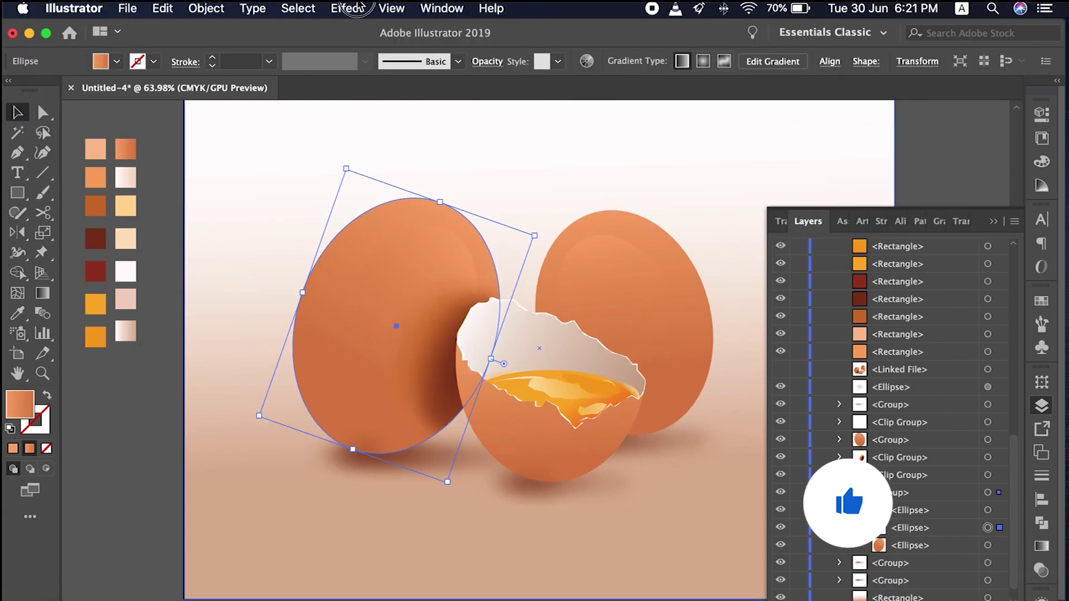
pyautogui.click(350, 8)
pyautogui.click(456, 302)
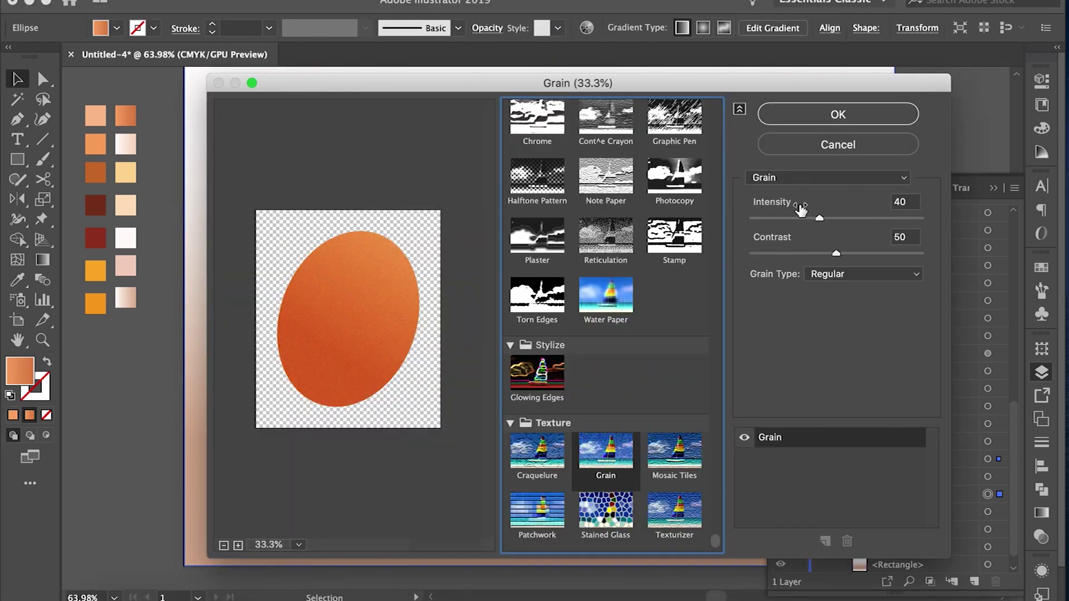
pyautogui.click(858, 115)
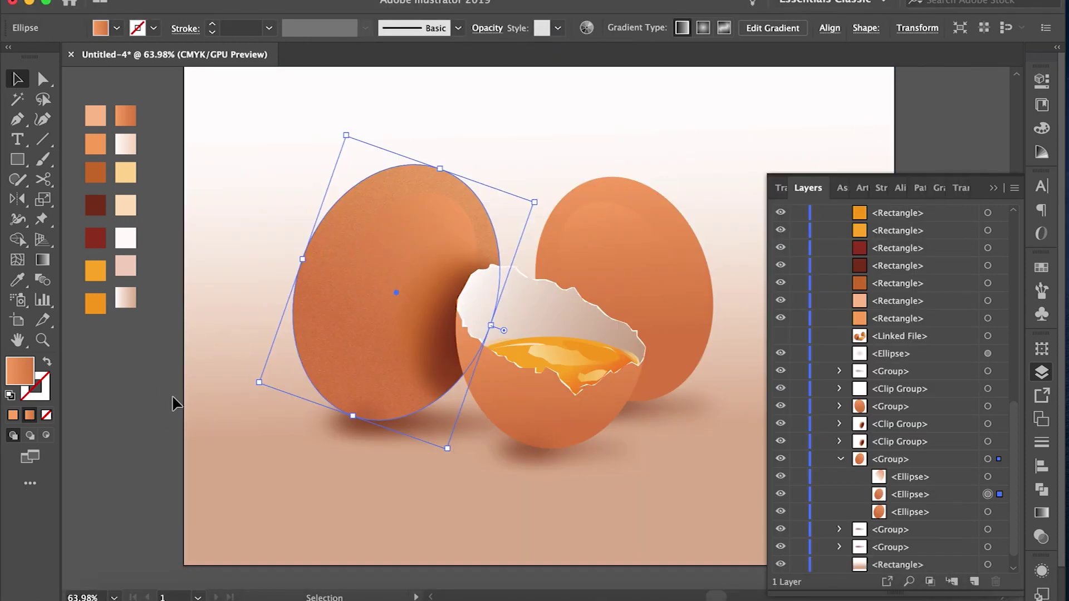
# Set the left egg's middle ellipse to 50% opacity.
pyautogui.click(174, 417)
pyautogui.scroll(-1, 178, 440)
pyautogui.scroll(-2, 178, 440)
pyautogui.click(987, 494)
pyautogui.click(477, 29)
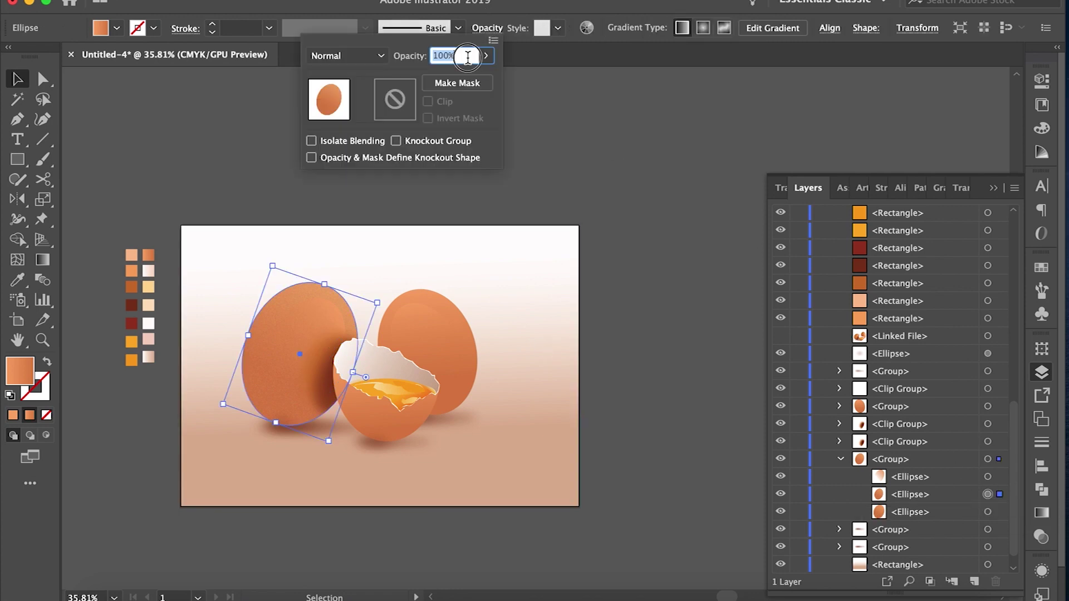
pyautogui.write('50')
pyautogui.press('Return')
pyautogui.hotkey('ctrl', 'shift', 'a')
pyautogui.scroll(4, 312, 285)
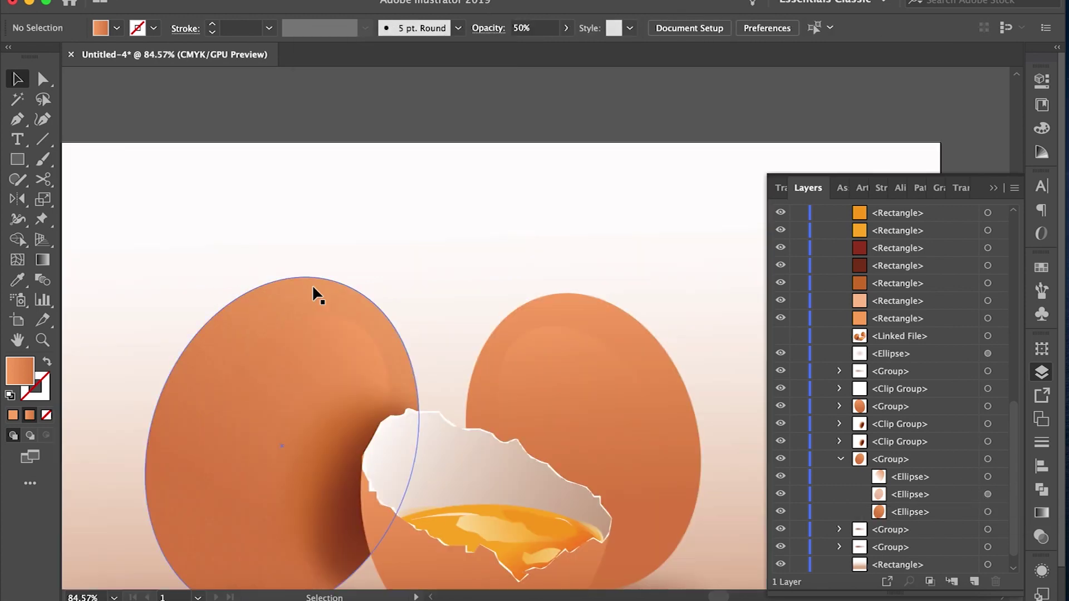
pyautogui.scroll(3, 300, 334)
pyautogui.scroll(-5, 303, 334)
pyautogui.click(304, 334)
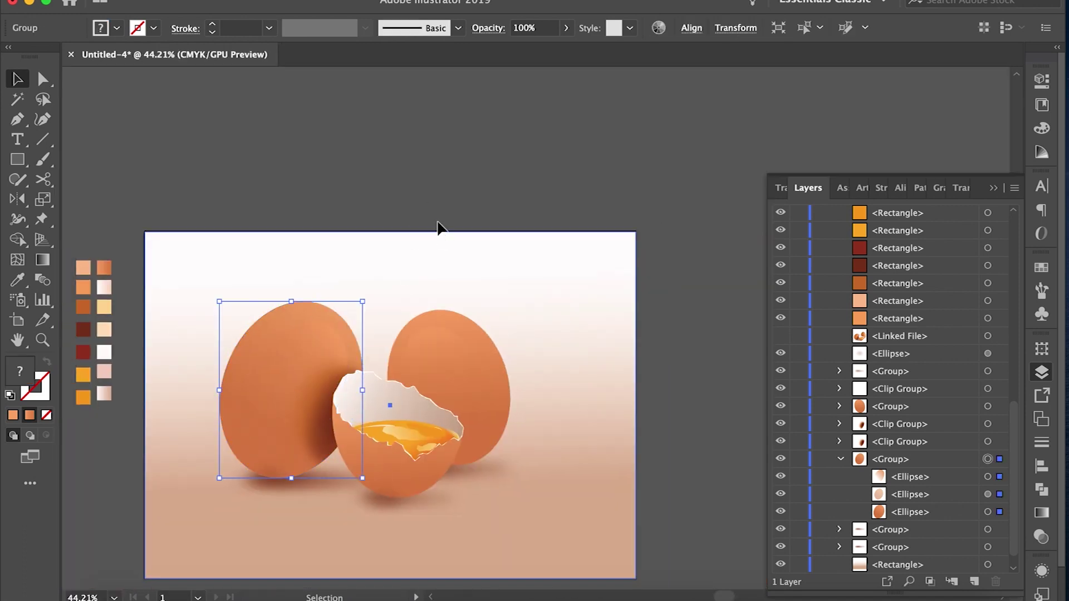
# Confirm the opacity setting on the egg's inner ellipse path.
pyautogui.click(327, 328)
pyautogui.press('a')
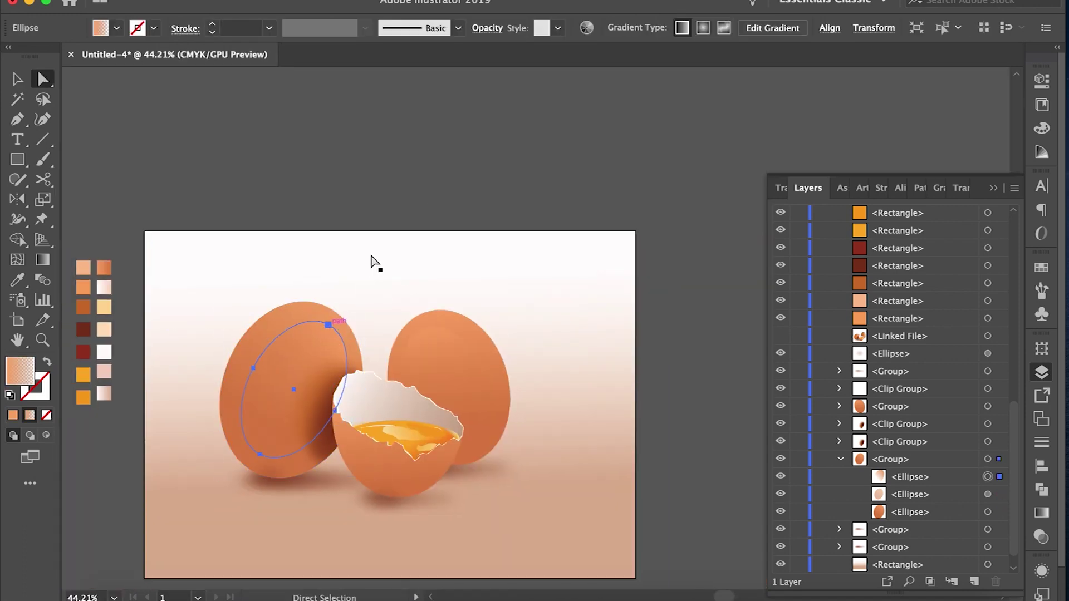
pyautogui.click(487, 29)
pyautogui.press('Return')
pyautogui.click(382, 294)
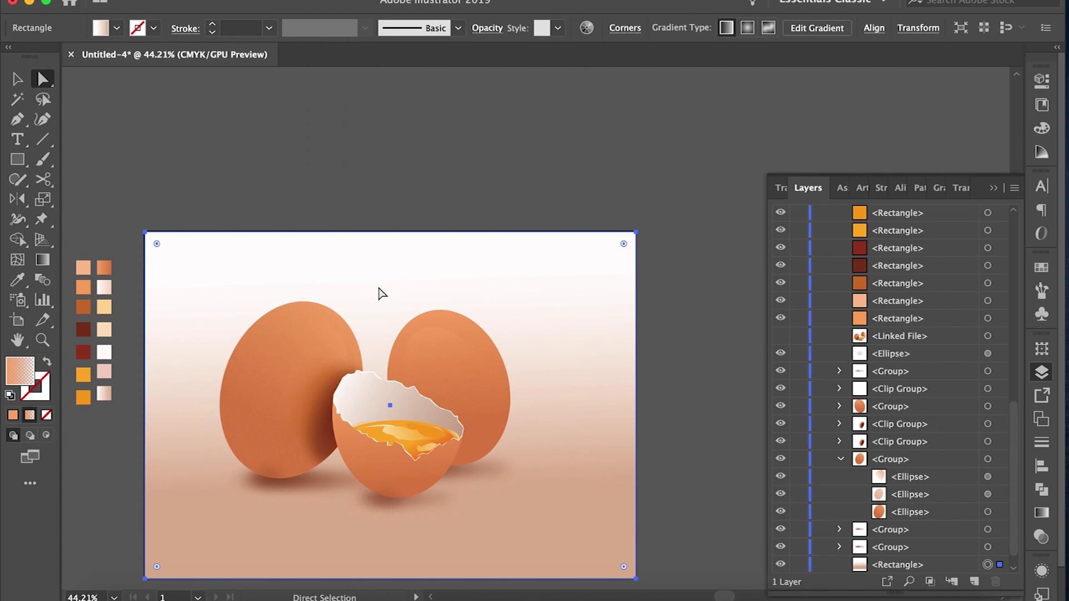
# Paste a front copy of the right egg's shape and give it Grain texture (Intensity 40, Contrast 50).
pyautogui.click(489, 358)
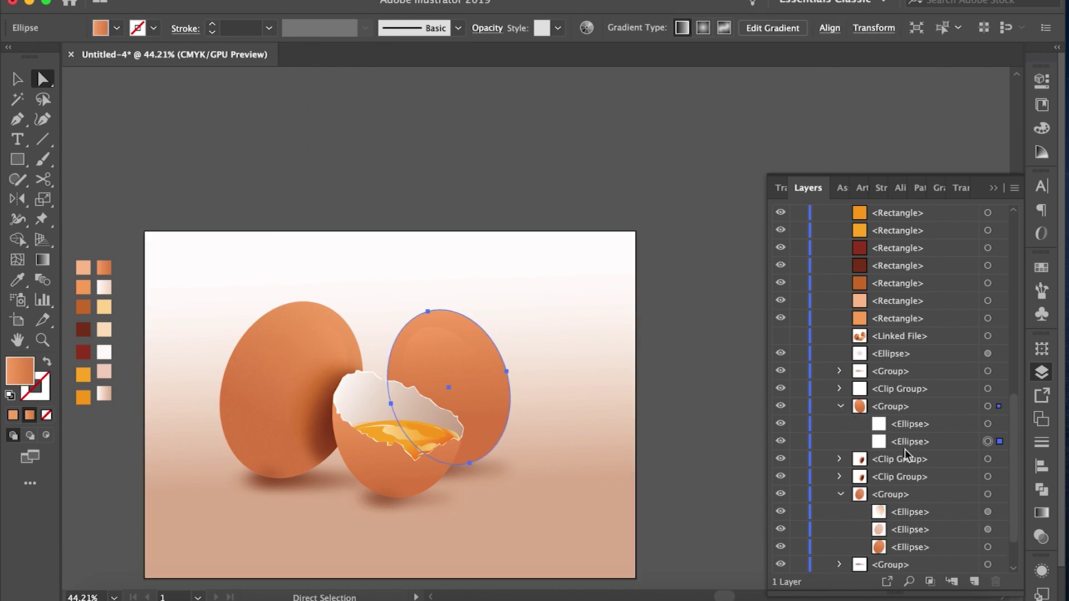
pyautogui.scroll(-2, 948, 449)
pyautogui.hotkey('ctrl', 'c')
pyautogui.hotkey('ctrl', 'f')
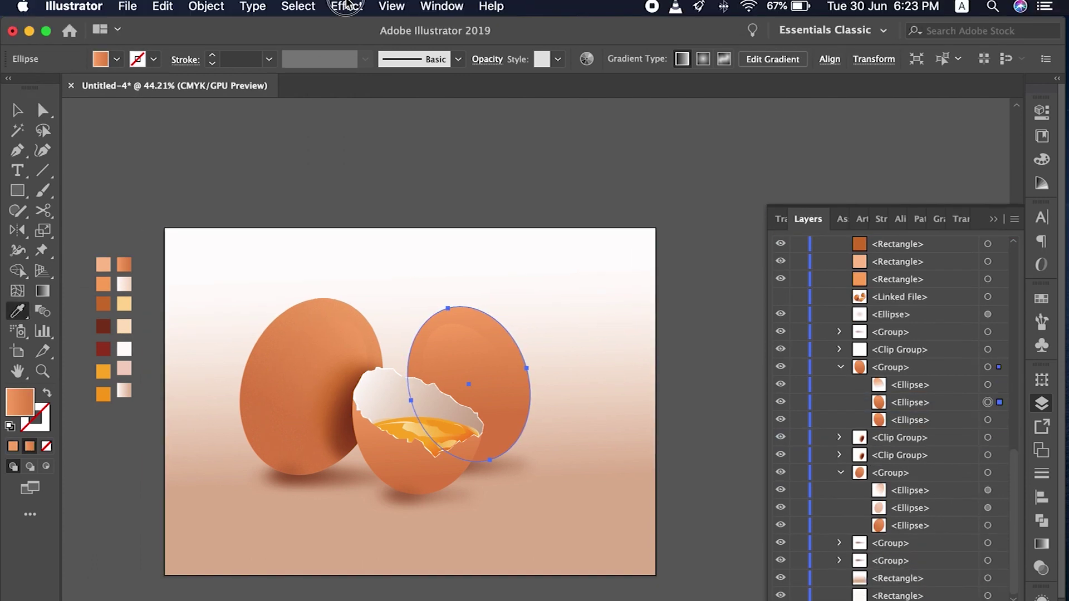
pyautogui.click(346, 7)
pyautogui.click(386, 295)
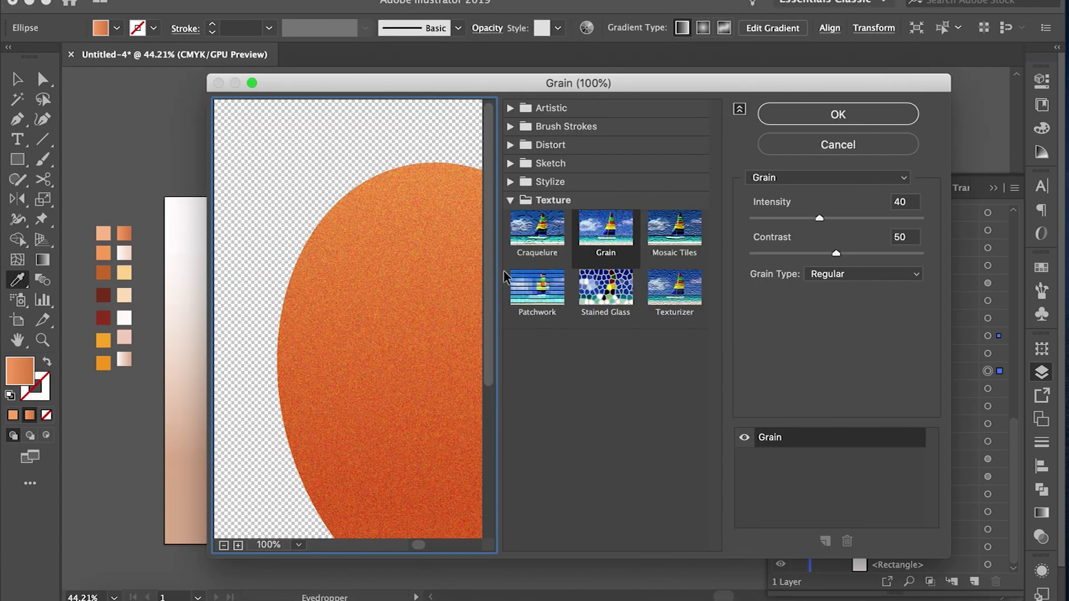
pyautogui.click(903, 237)
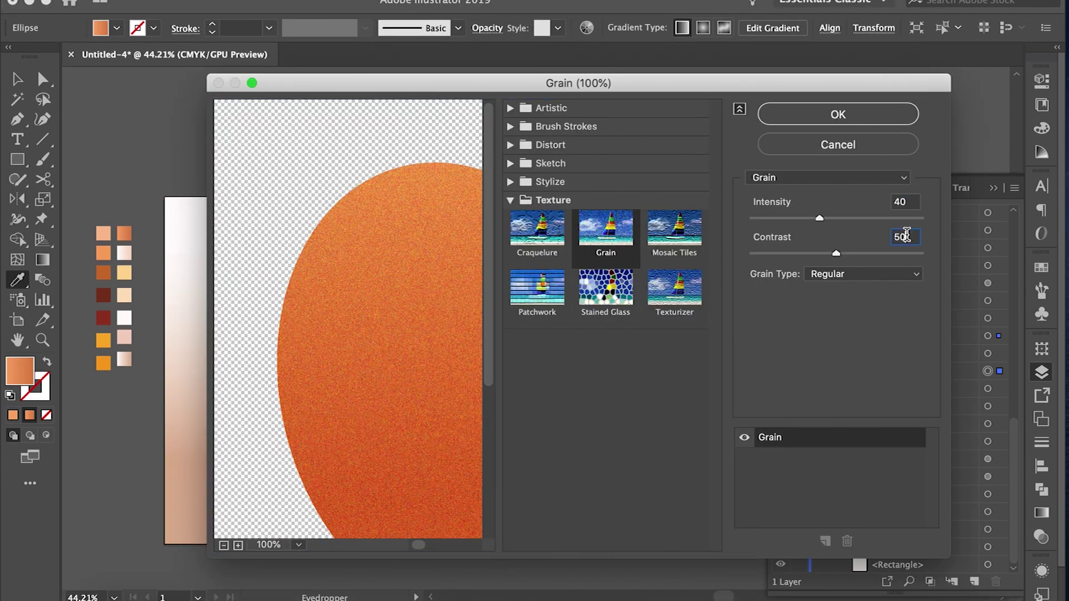
pyautogui.click(905, 178)
pyautogui.click(909, 191)
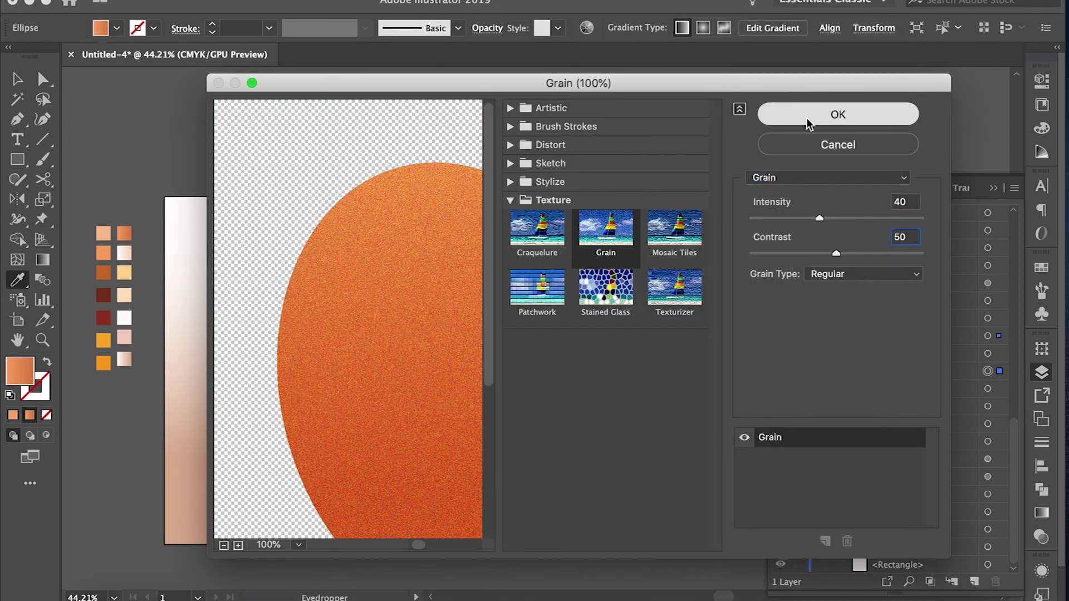
pyautogui.click(813, 112)
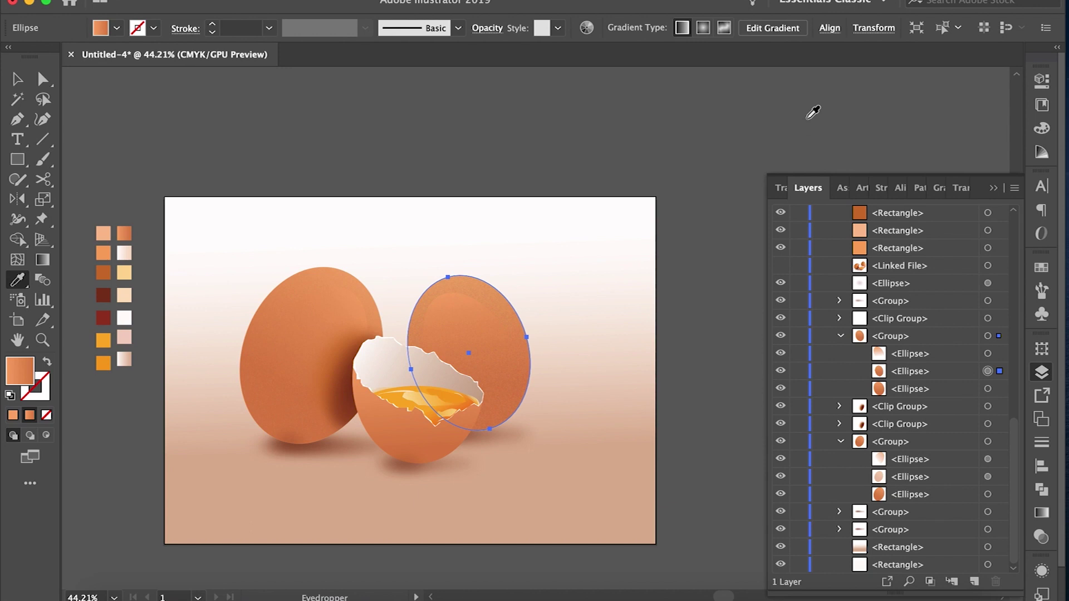
# Set the grain copy to 50% opacity and the group's top ellipse to 70%.
pyautogui.click(487, 28)
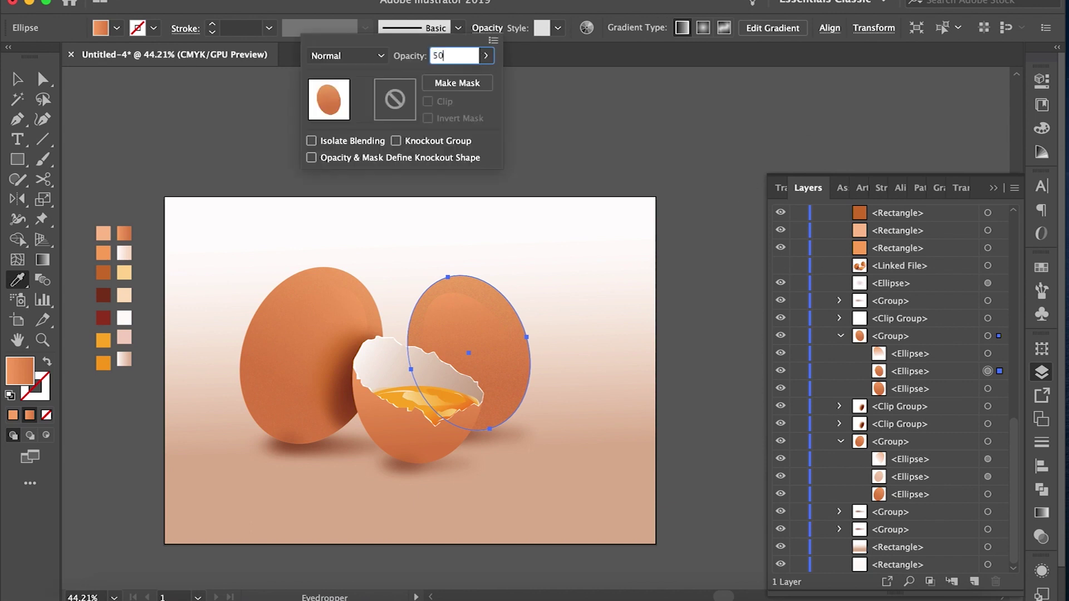
pyautogui.press('Return')
pyautogui.click(988, 354)
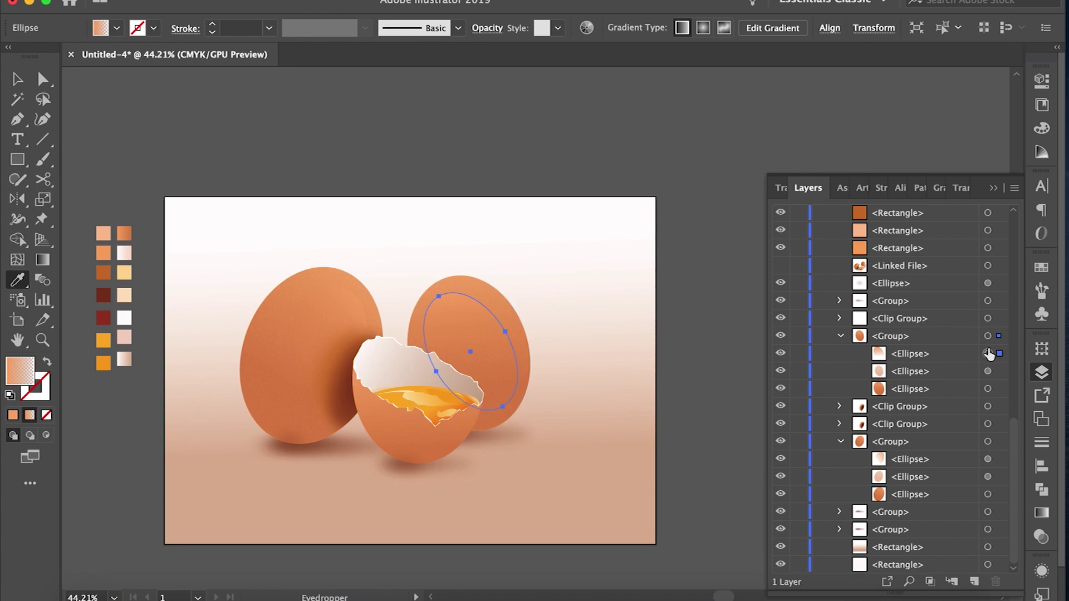
pyautogui.click(488, 29)
pyautogui.write('0')
pyautogui.press('Return')
pyautogui.press('v')
pyautogui.click(491, 170)
pyautogui.click(841, 336)
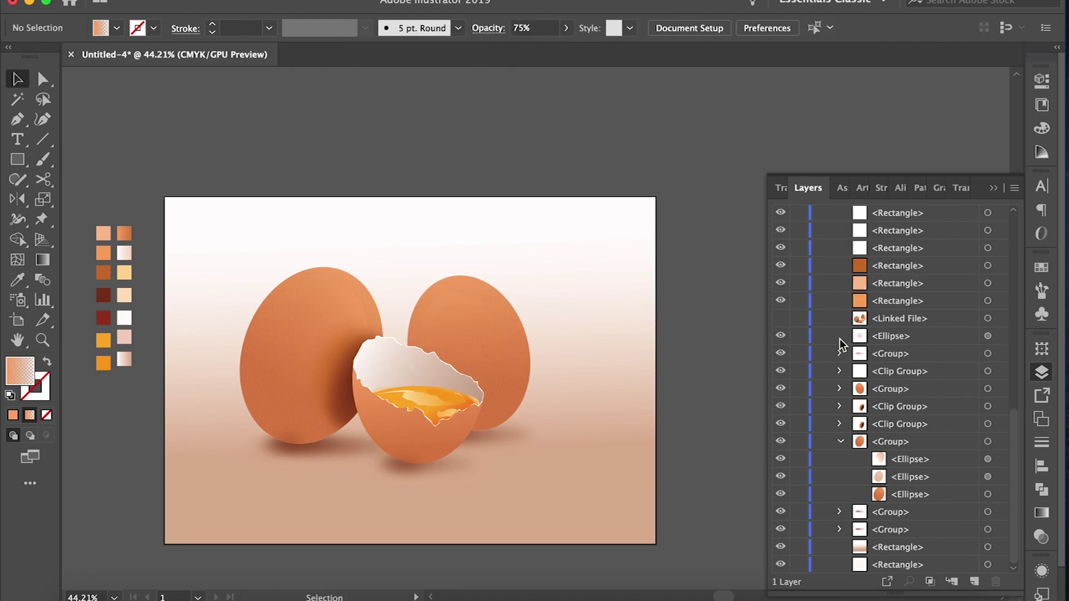
pyautogui.click(841, 441)
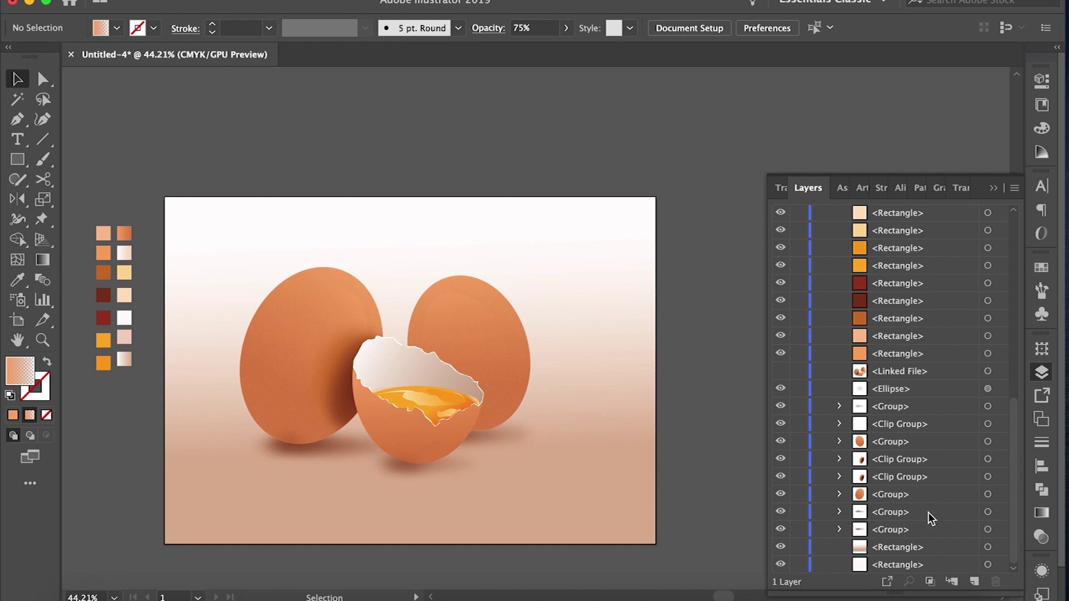
# Paste a front copy of the cracked egg's outer shell and set it to 75% opacity.
pyautogui.click(987, 406)
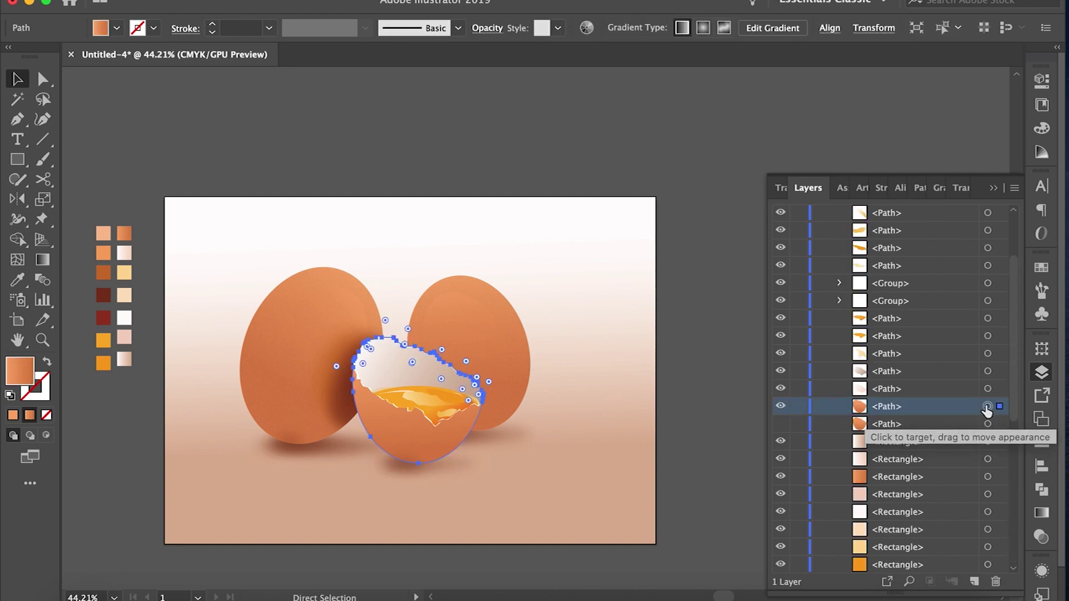
pyautogui.hotkey('ctrl', 'c')
pyautogui.hotkey('ctrl', 'f')
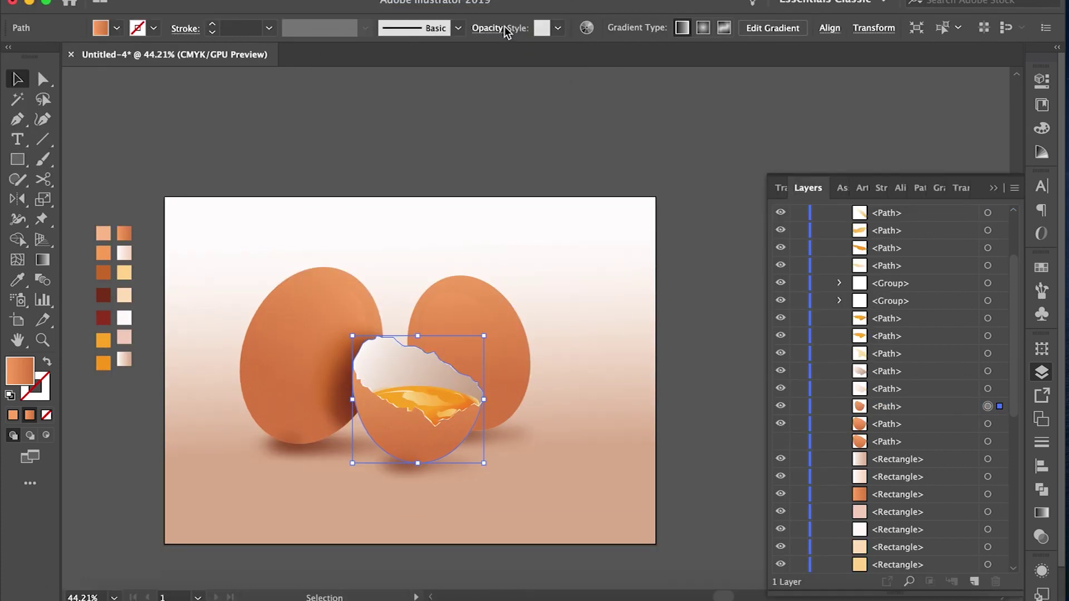
pyautogui.click(488, 28)
pyautogui.write('5')
pyautogui.press('Return')
pyautogui.click(703, 209)
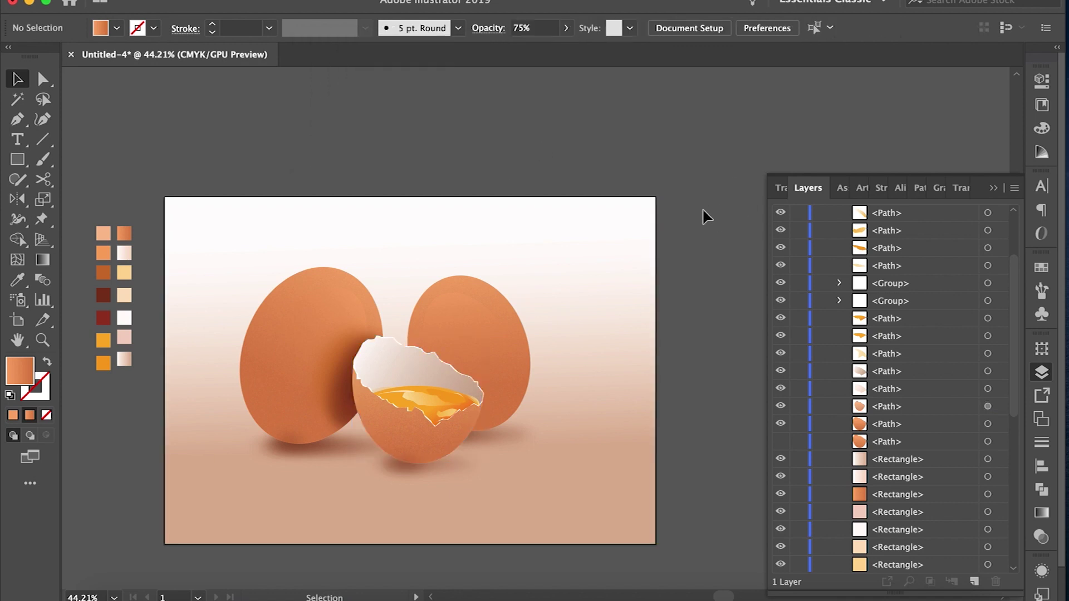
pyautogui.scroll(5, 566, 291)
pyautogui.scroll(-3, 566, 292)
pyautogui.scroll(-2, 566, 292)
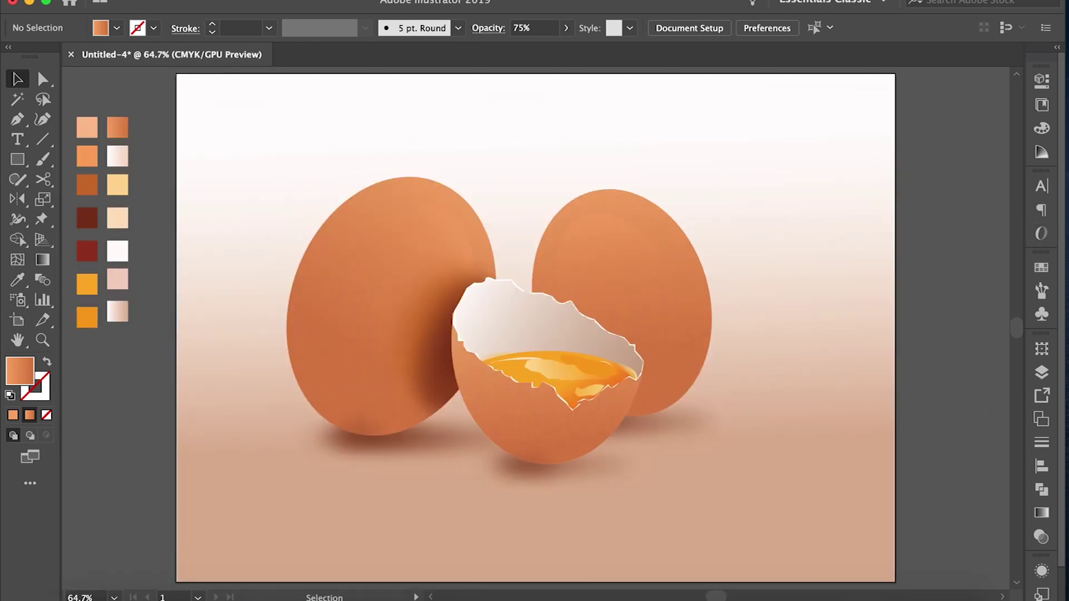
# Draw a small ellipse and apply a 40-pixel Gaussian Blur to it.
pyautogui.press('l')
pyautogui.moveTo(670, 145)
pyautogui.mouseDown()
pyautogui.moveTo(711, 187)
pyautogui.moveTo(736, 170)
pyautogui.mouseUp()
pyautogui.click(16, 78)
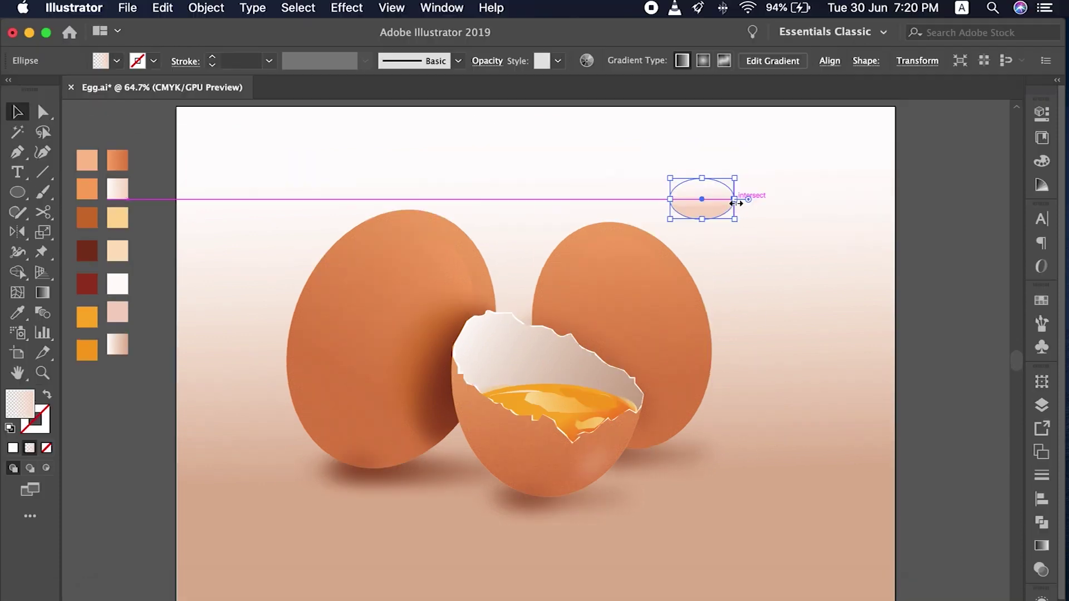
pyautogui.click(346, 7)
pyautogui.click(625, 329)
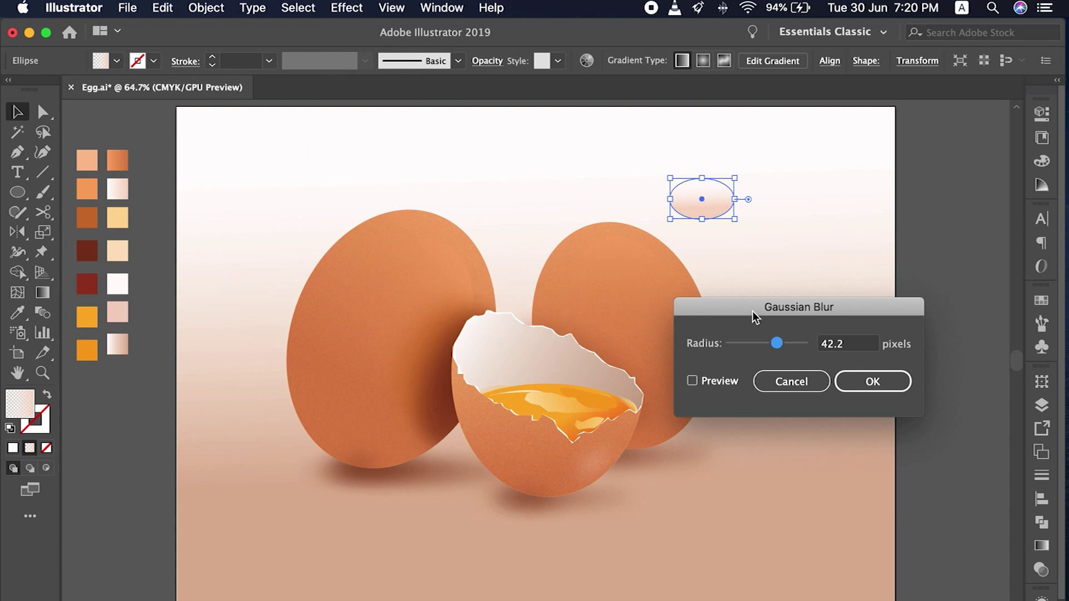
pyautogui.press('Return')
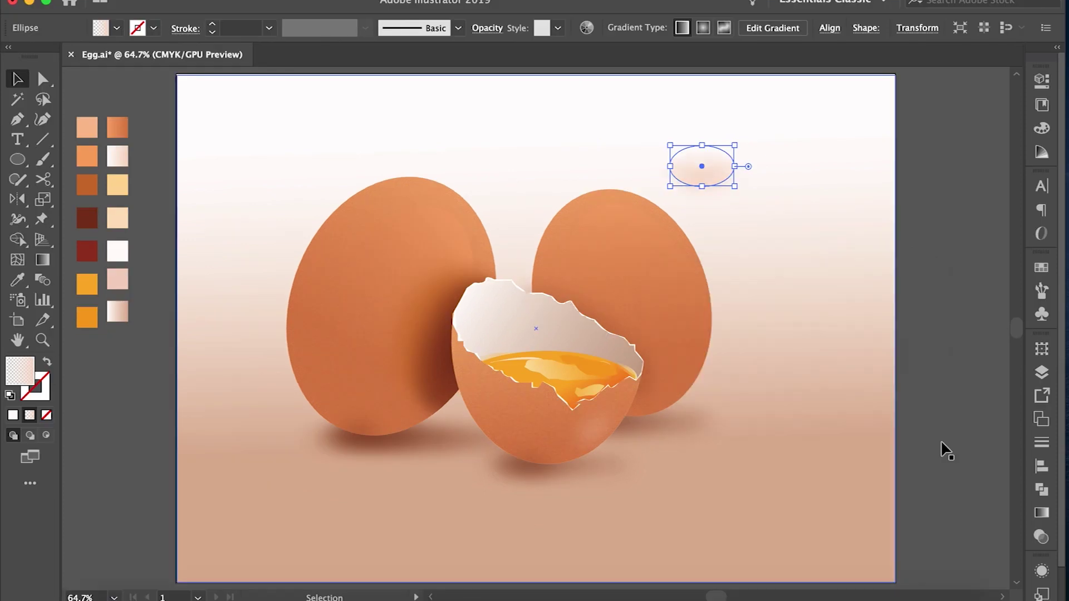
# Fill the blurred ellipse with a reversed radial gradient fading from pink, and shrink it slightly.
pyautogui.click(1042, 512)
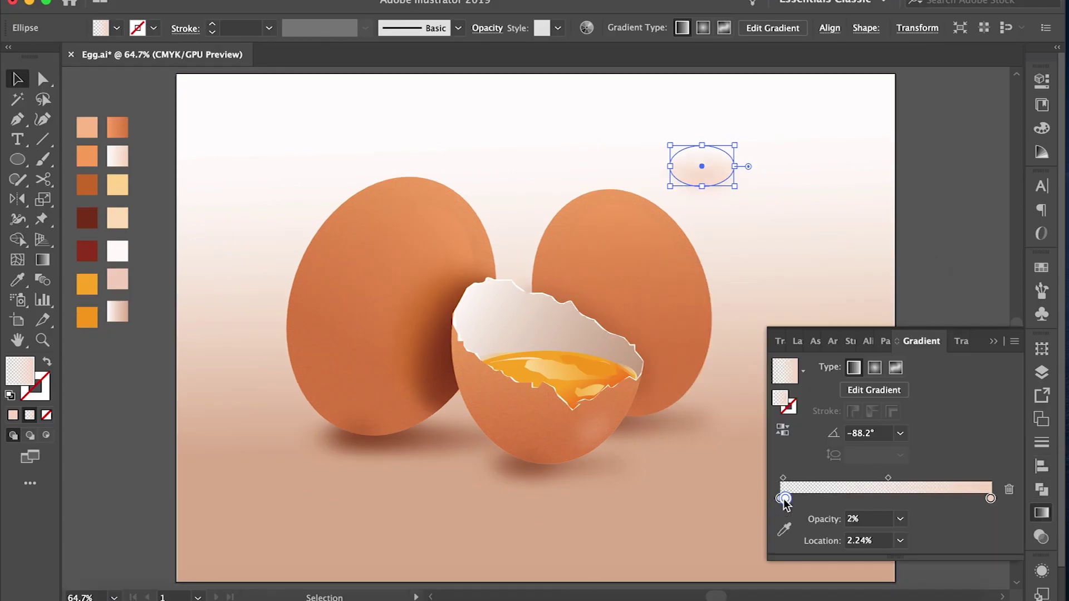
pyautogui.moveTo(788, 504); pyautogui.dragTo(786, 526)
pyautogui.click(991, 499)
pyautogui.moveTo(735, 186)
pyautogui.mouseDown()
pyautogui.moveTo(716, 175)
pyautogui.moveTo(643, 223)
pyautogui.moveTo(678, 226)
pyautogui.moveTo(656, 266)
pyautogui.mouseUp()
pyautogui.click(875, 367)
pyautogui.click(492, 31)
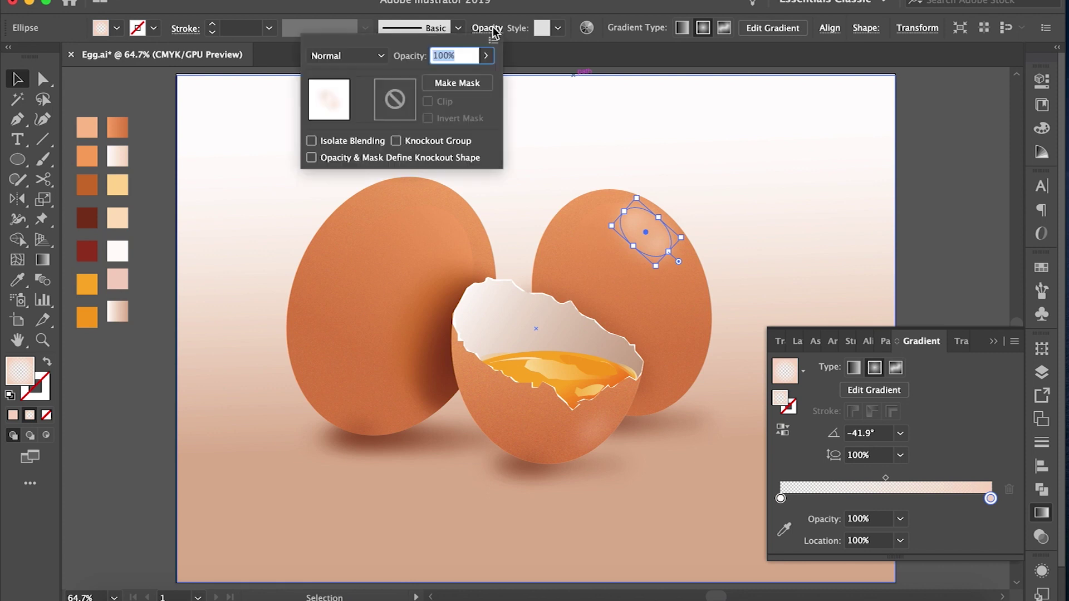
pyautogui.click(782, 429)
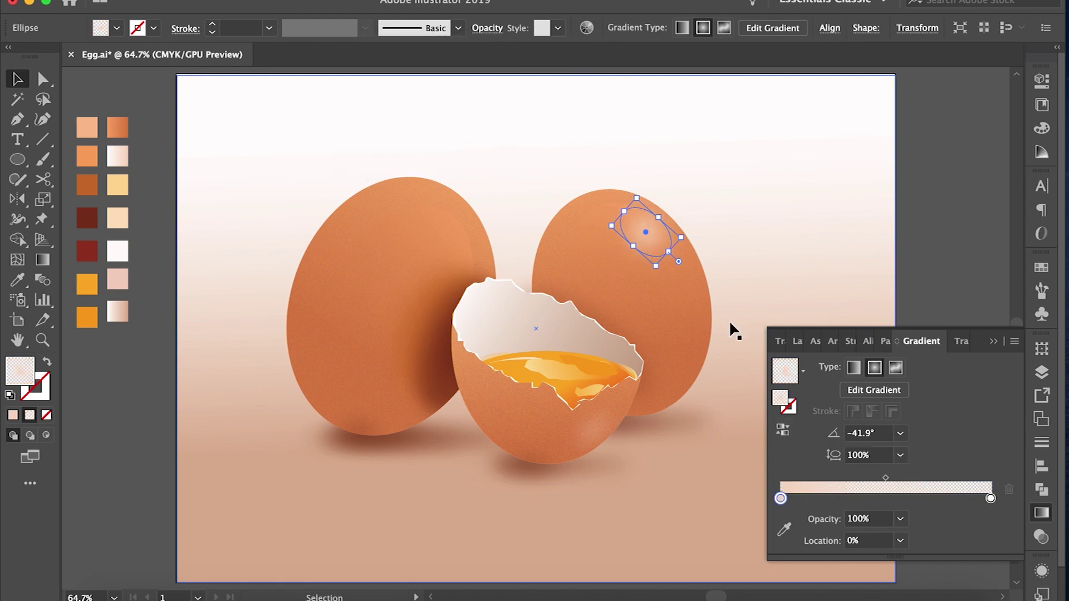
pyautogui.click(487, 28)
# Alt-drag a copy of the right egg's highlight onto the left egg, then resize the original.
pyautogui.click(735, 205)
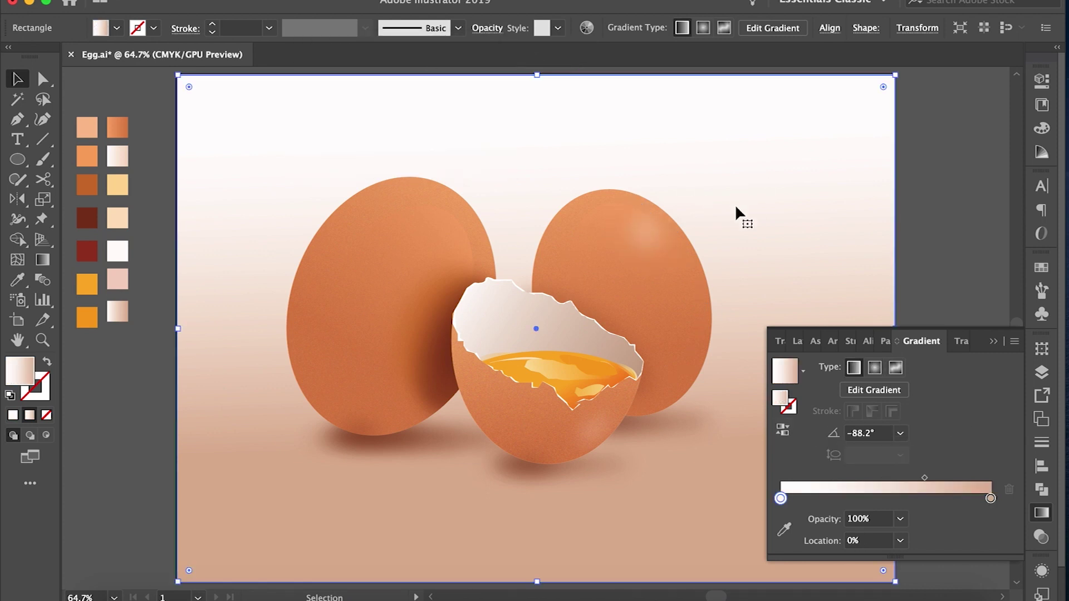
pyautogui.moveTo(646, 227)
pyautogui.mouseDown()
pyautogui.moveTo(447, 229)
pyautogui.moveTo(493, 250)
pyautogui.moveTo(454, 227)
pyautogui.mouseUp()
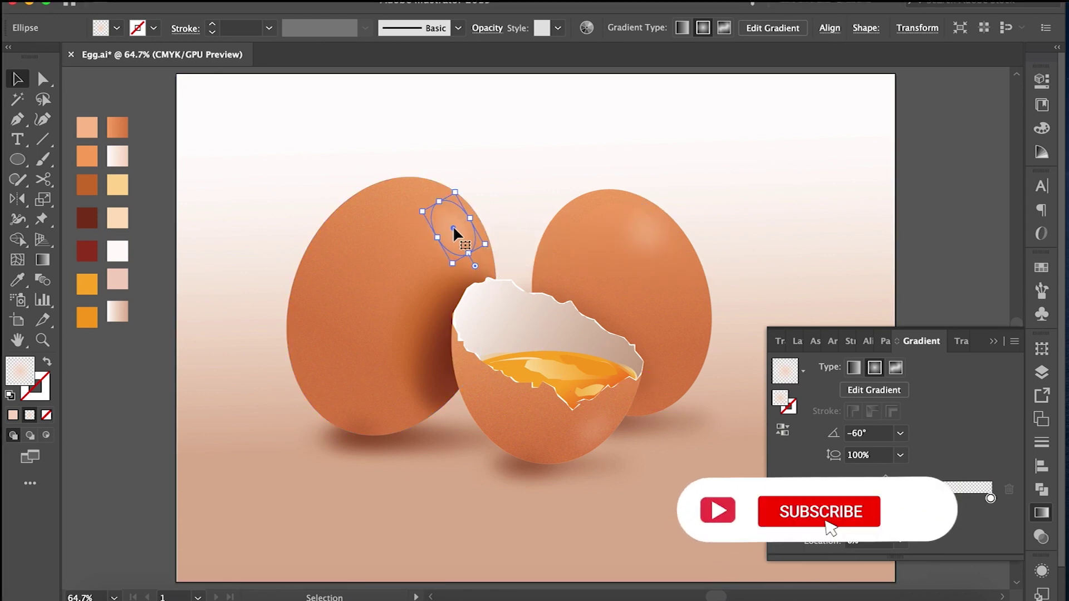
pyautogui.click(738, 184)
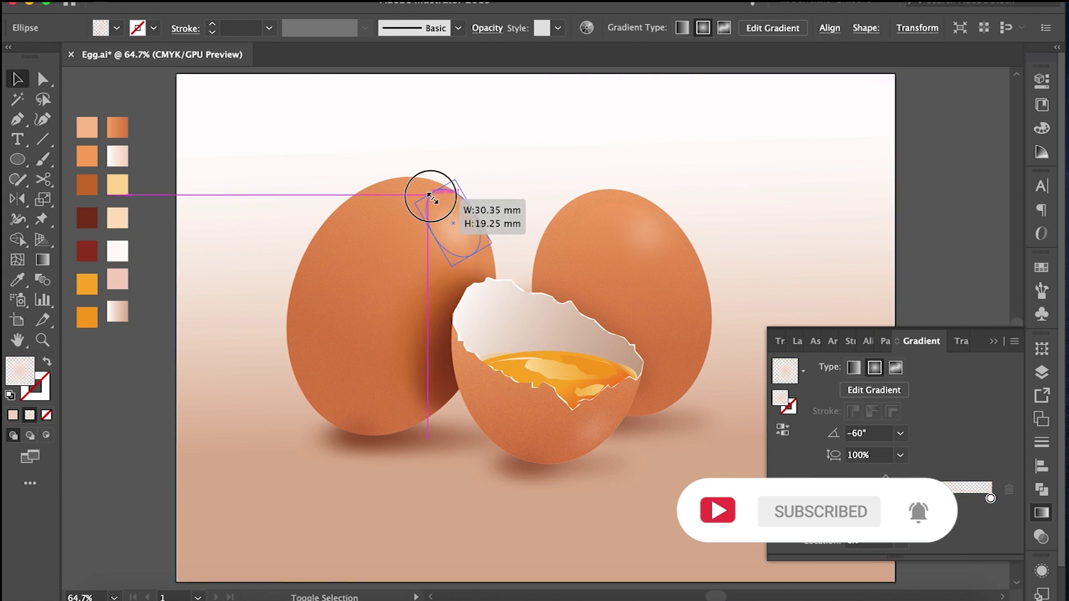
pyautogui.scroll(-3, 678, 146)
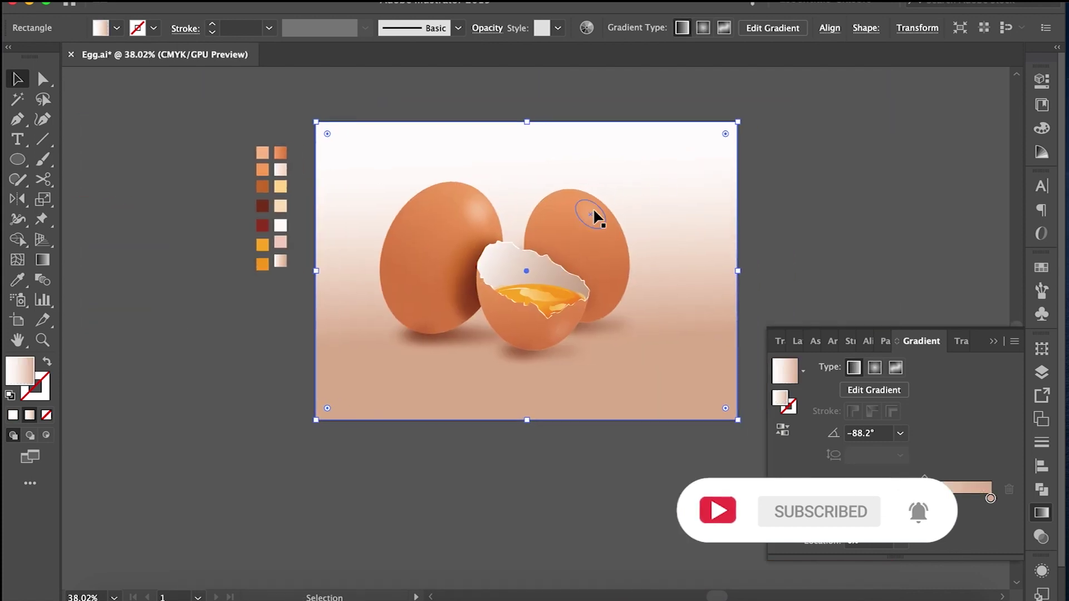
pyautogui.click(593, 211)
pyautogui.scroll(4, 593, 214)
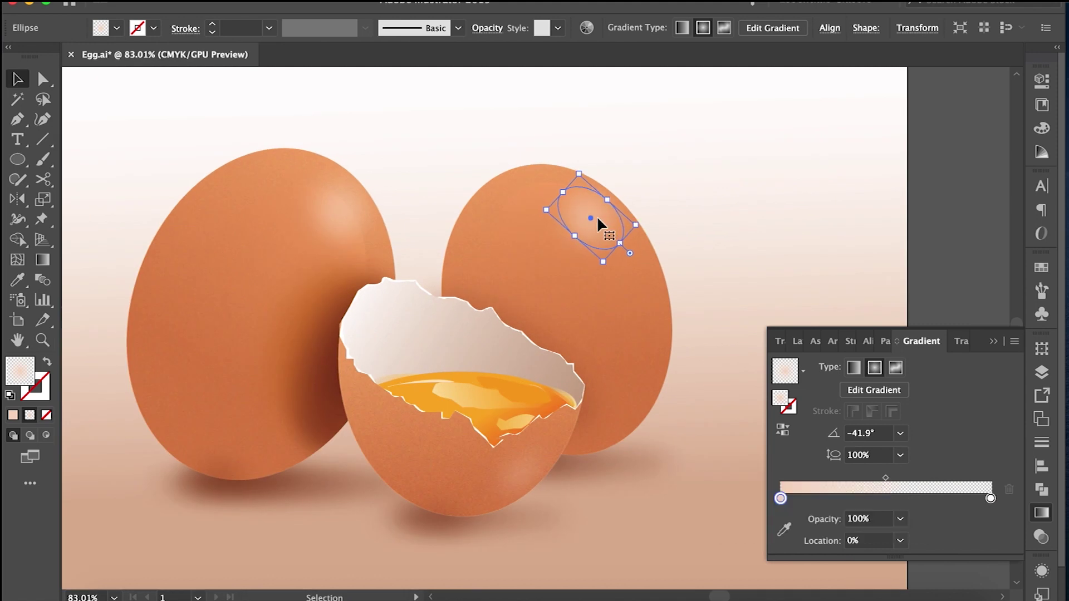
pyautogui.moveTo(633, 226); pyautogui.dragTo(629, 229)
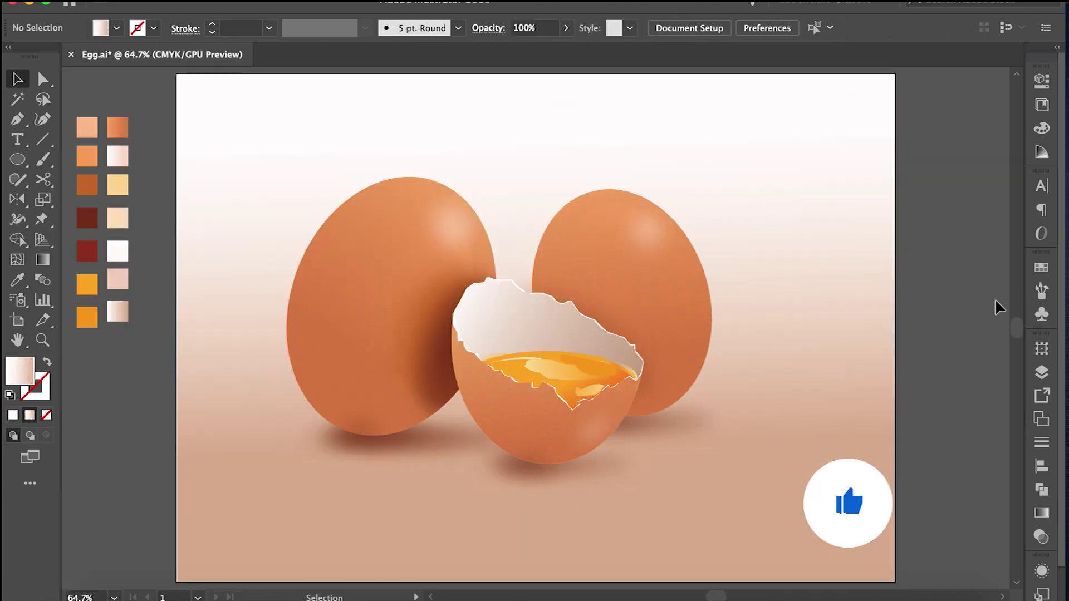